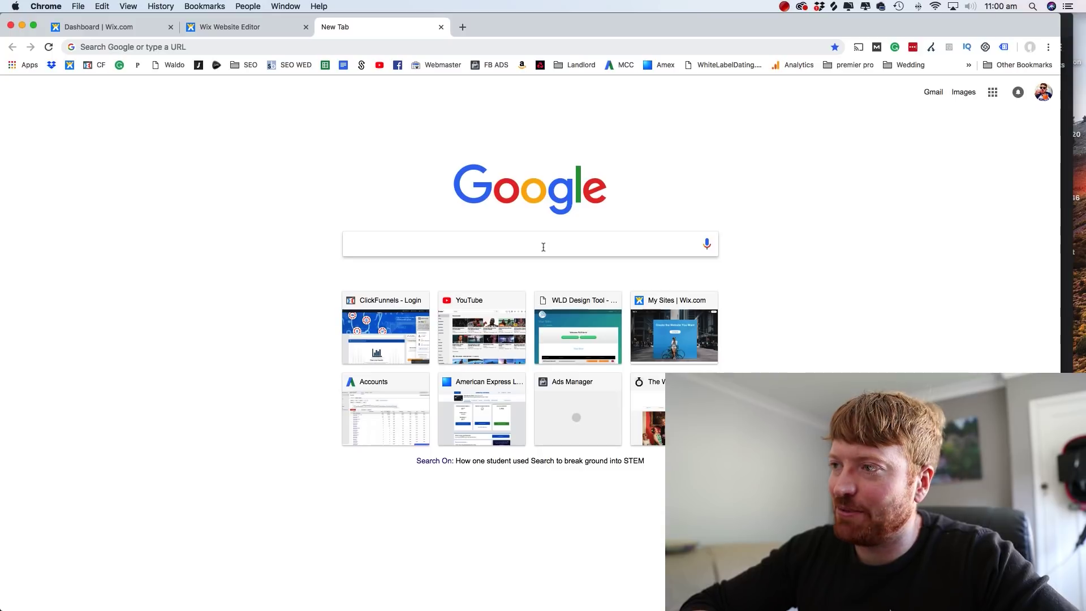
Step: Search Google for "wedding dj in cardiff"
text(wedding dj in)
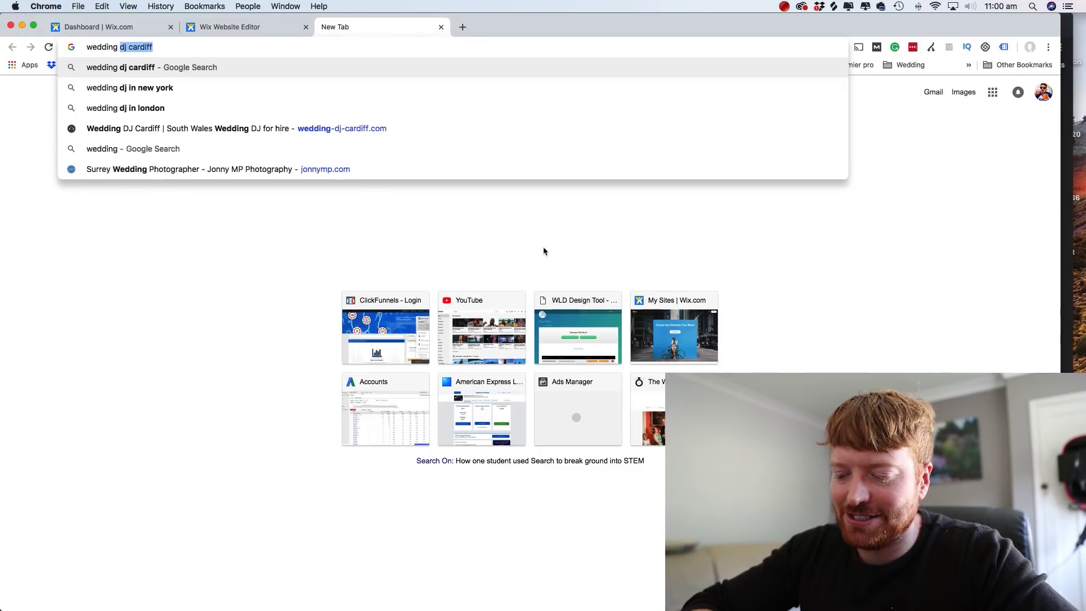
text( cardiff)
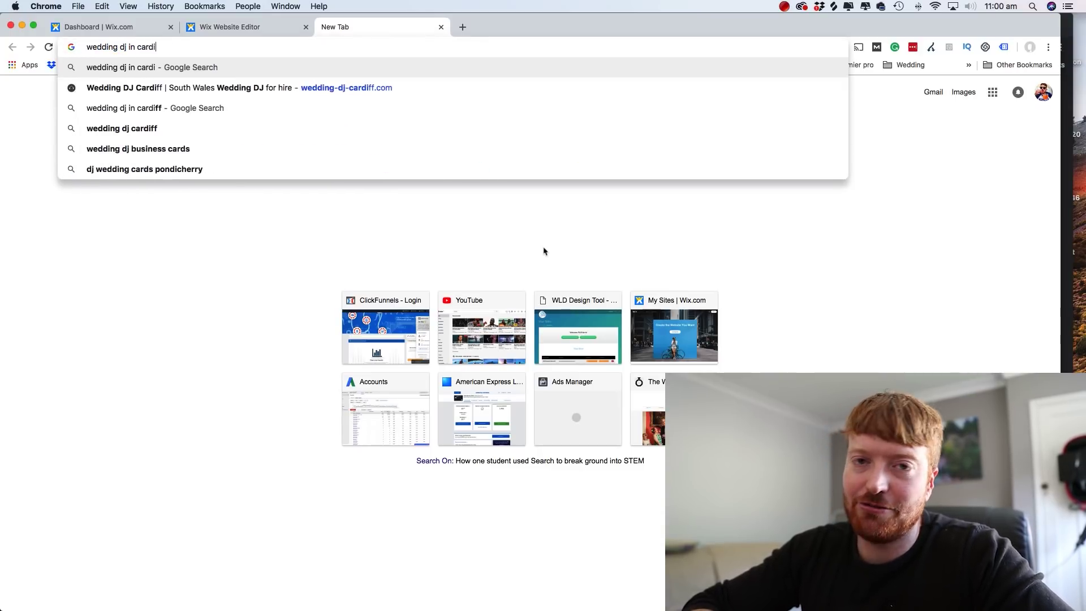
key(Return)
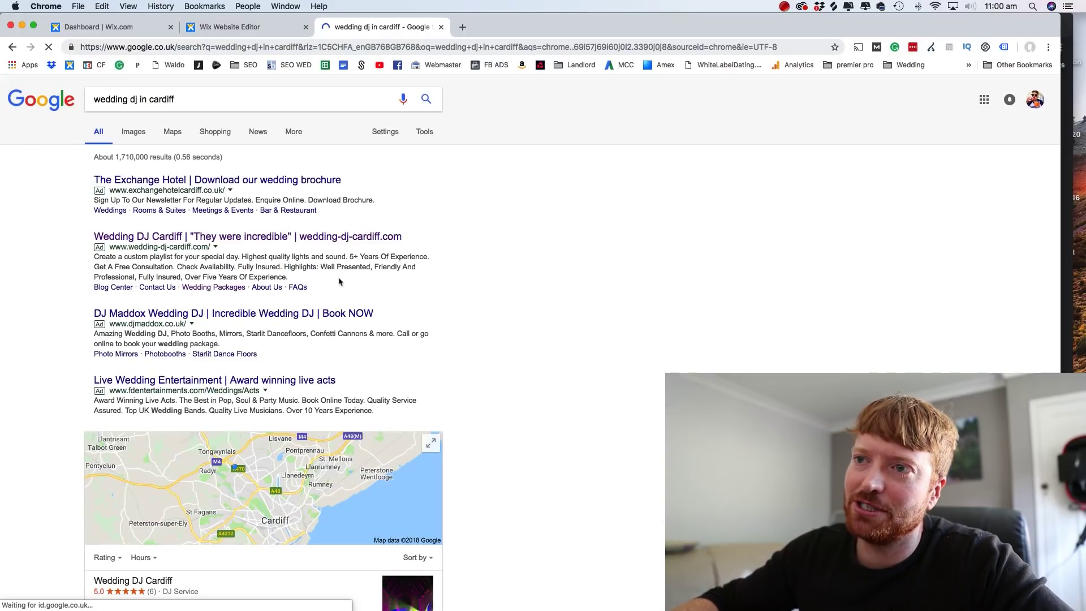
Step: Open the Cardiff Wedding Disco, djsoundandlighting.co.uk, weddingdiscocardiff.co.uk and Boutique Disco organic results in separate new tabs
scroll(339, 281, down, 8)
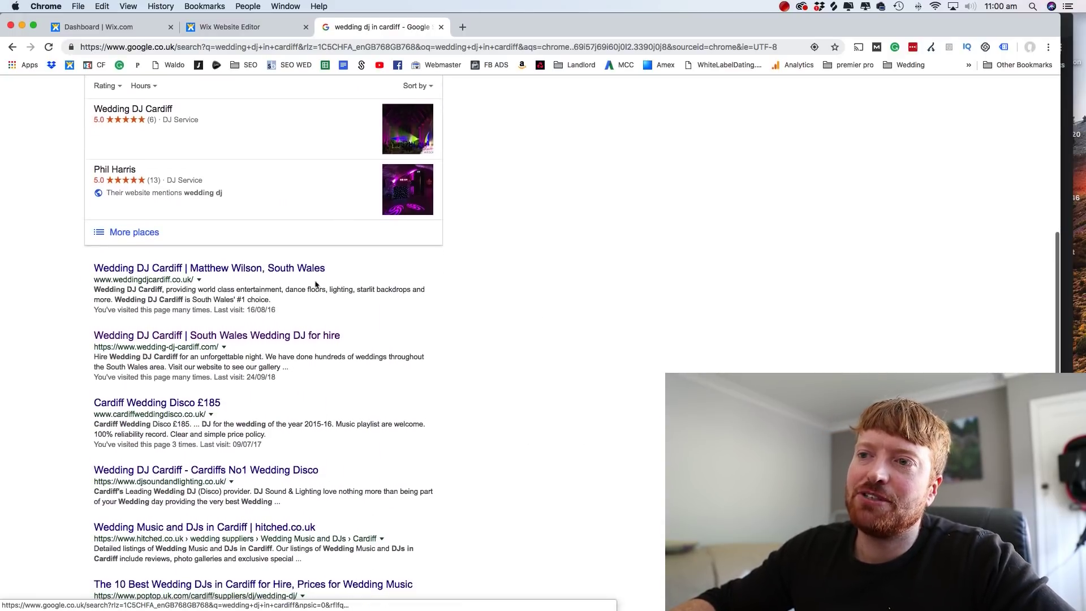
scroll(241, 331, down, 2)
super+click(190, 312)
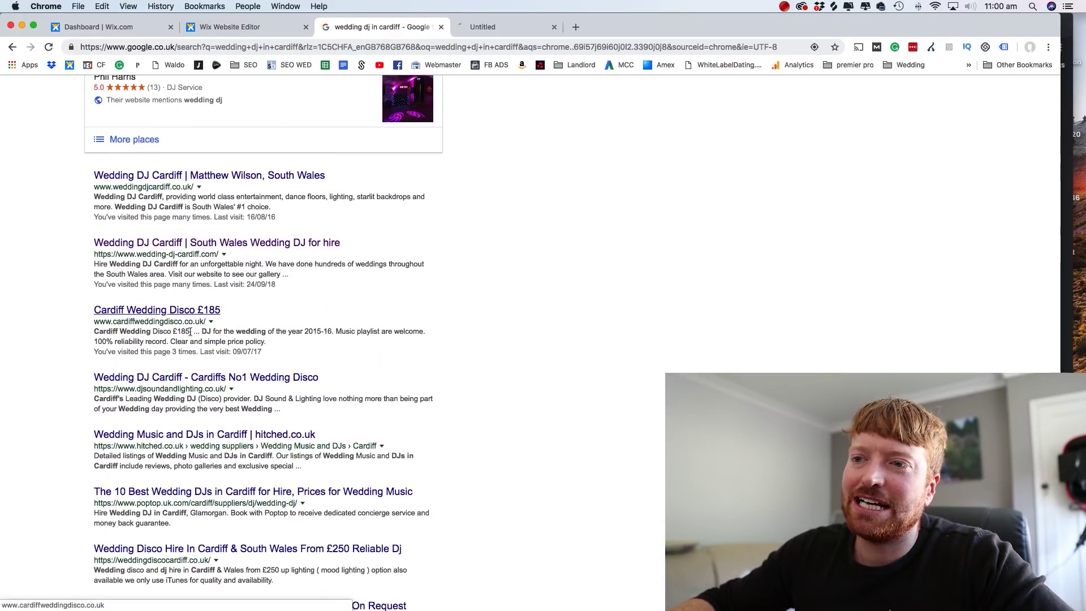
super+click(198, 377)
scroll(199, 450, down, 2)
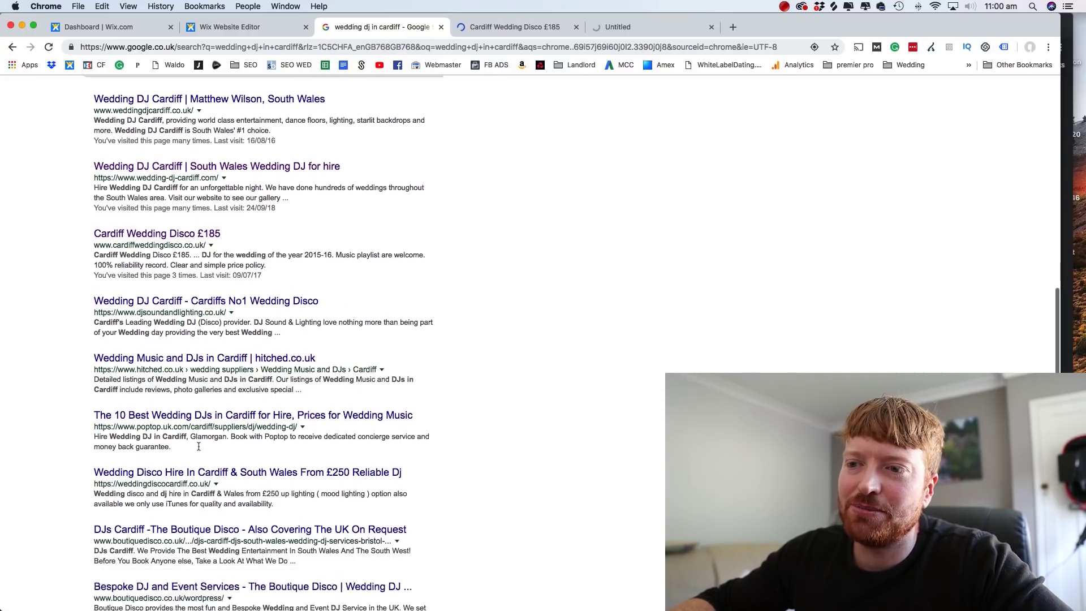
super+click(199, 452)
super+click(193, 511)
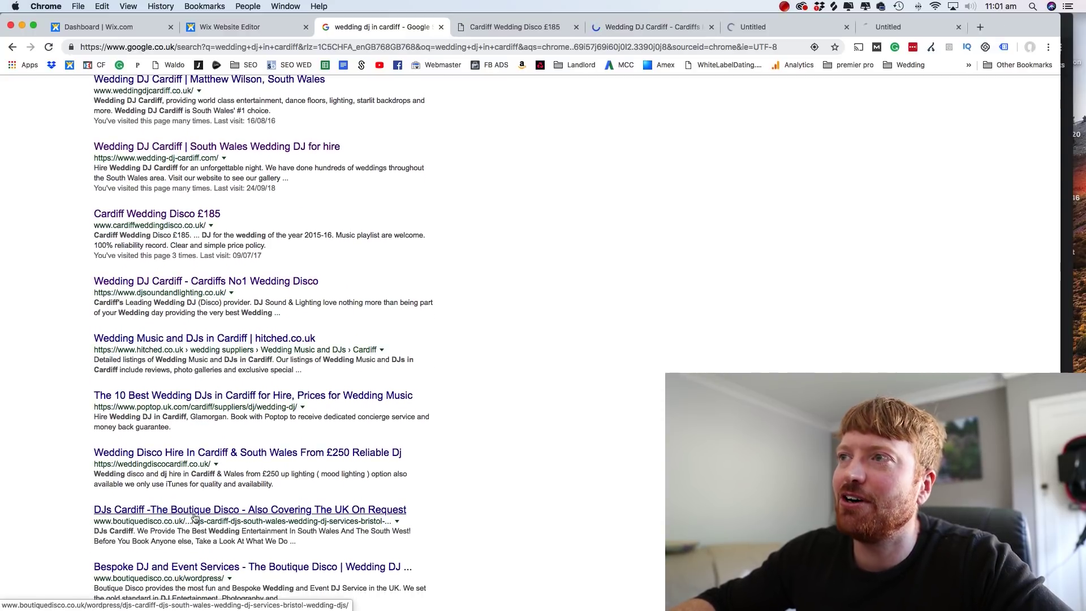
Step: Replace the city in the Google query and search for "wedding dj in la"
scroll(179, 103, up, 15)
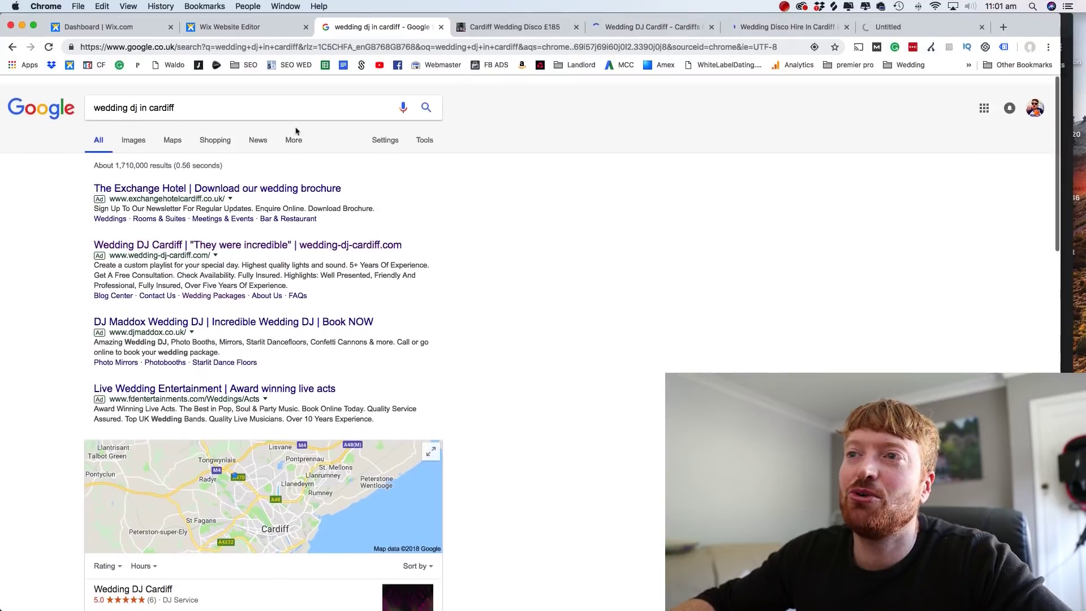
double_click(169, 102)
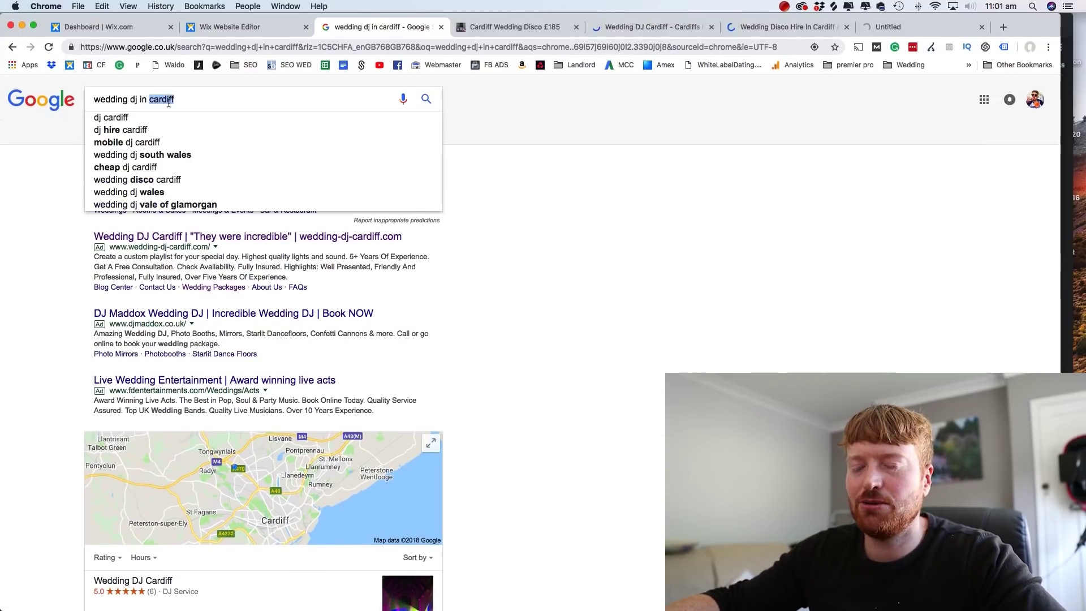
text(la)
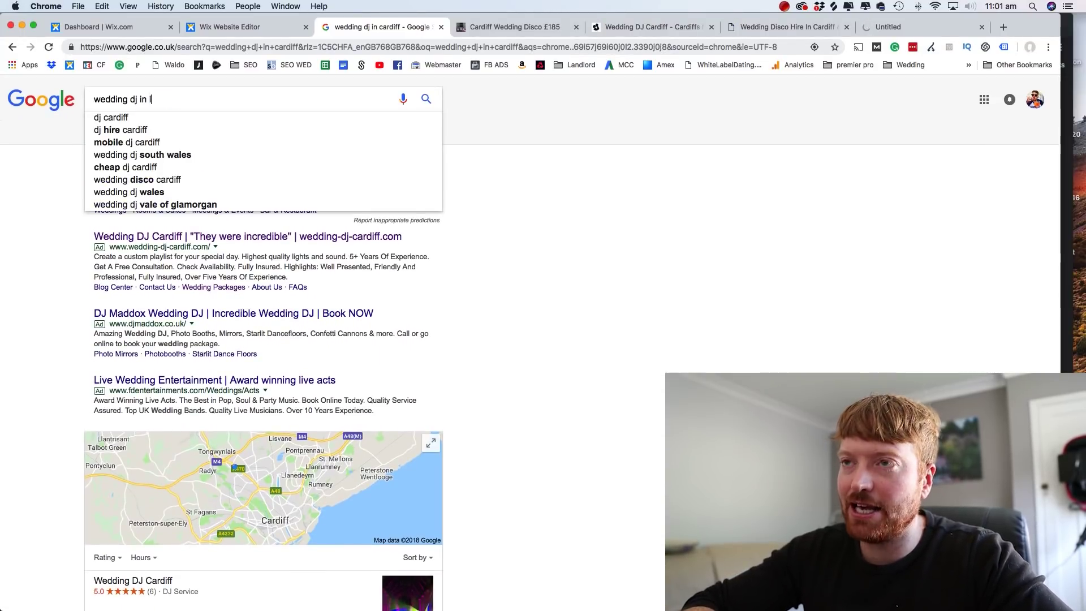
key(Return)
Step: Open the first WeddingWire result, The Knot, DJ Keelez and the eleganteventertainment LA Wedding DJ results in separate new tabs
scroll(193, 362, down, 6)
super+click(193, 362)
scroll(193, 362, down, 2)
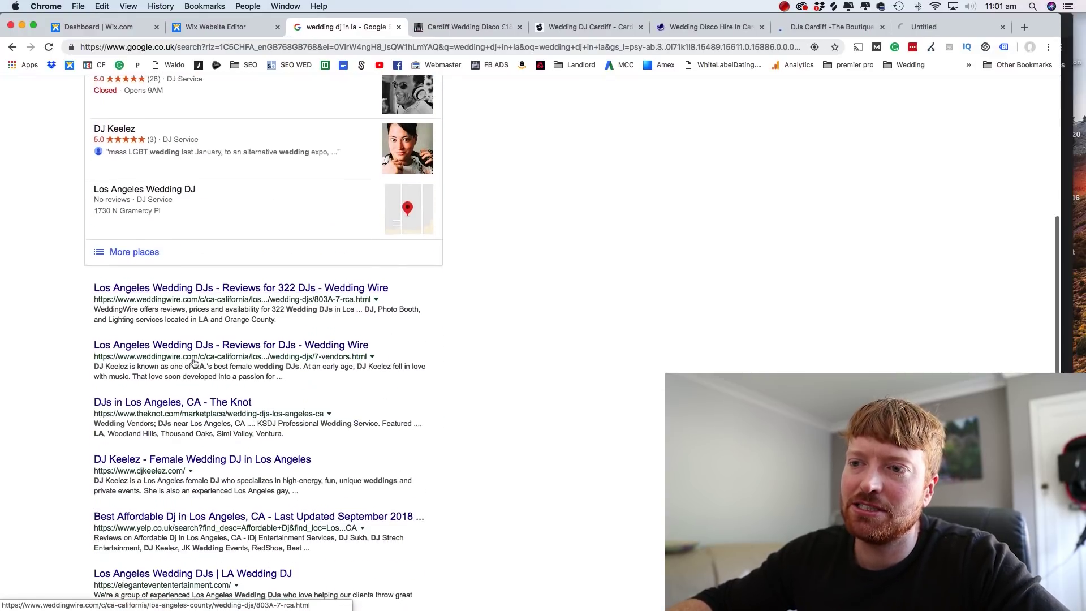
super+click(191, 408)
super+click(191, 408)
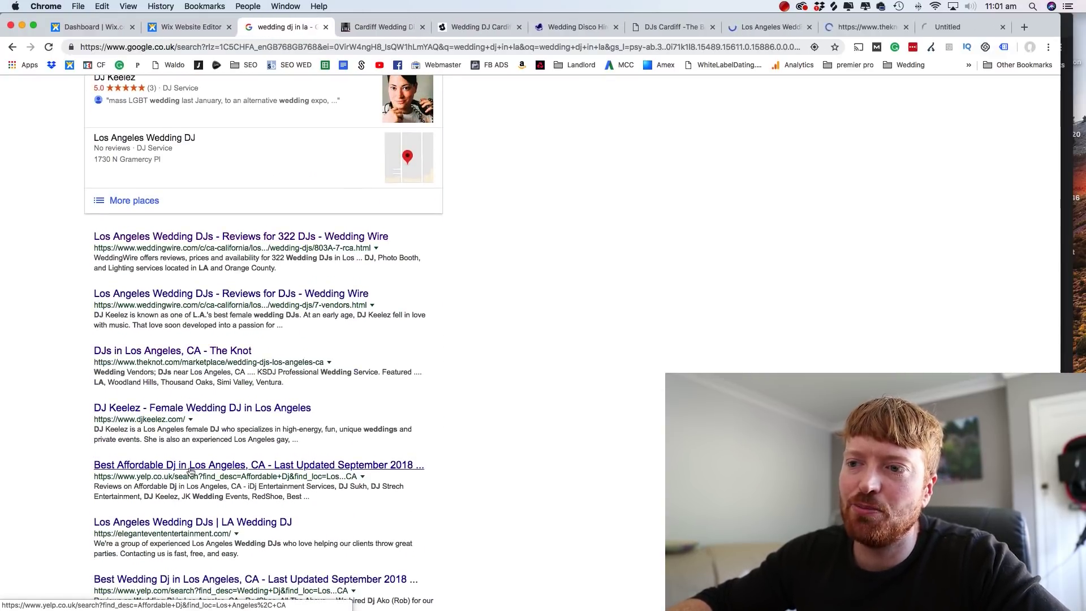
super+click(195, 523)
scroll(432, 434, up, 8)
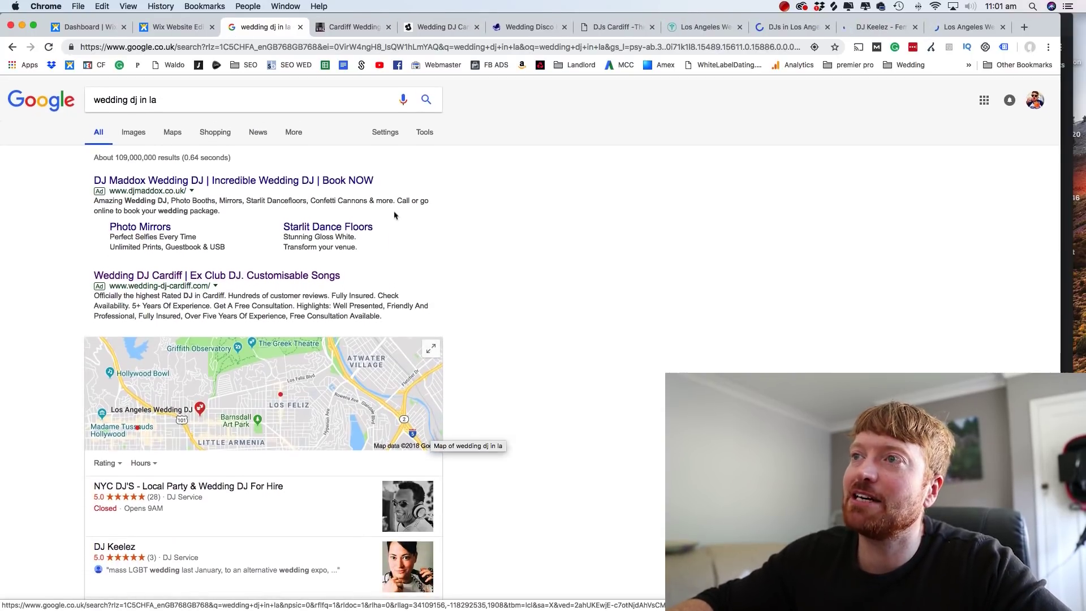
Step: Review the Cardiff Wedding Disco homepage and capture a screenshot of its row of three wedding photos with the welcome heading
click(355, 27)
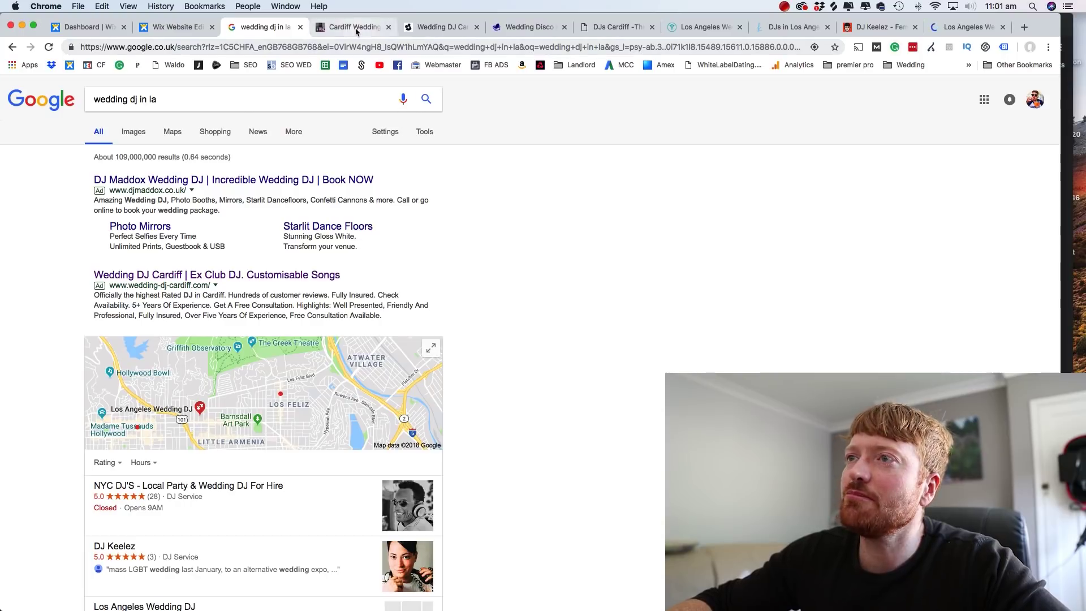
scroll(544, 280, down, 15)
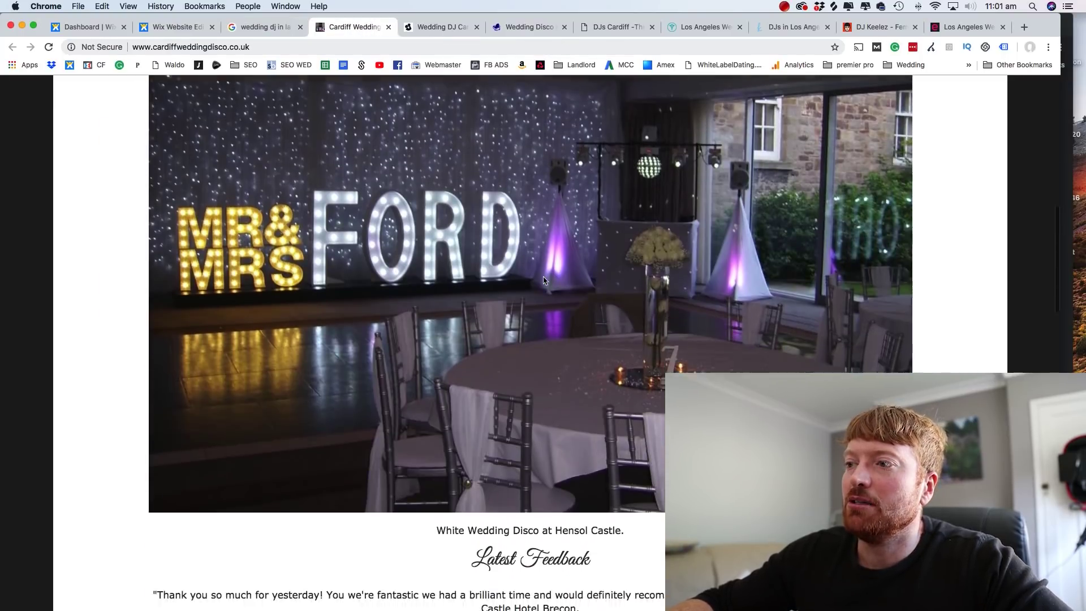
scroll(543, 280, down, 6)
scroll(543, 280, up, 20)
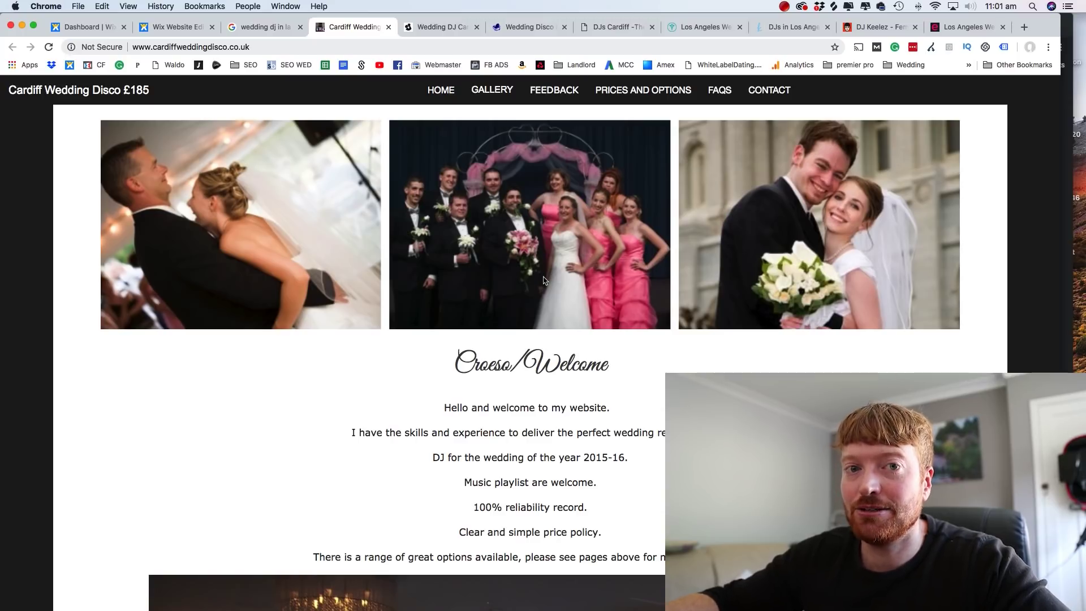
key(super+shift+4)
drag(86, 107, 986, 352)
Step: Capture a screenshot of the purple-lit stone venue photo below the Latest Feedback section of the Cardiff Wedding Disco homepage
scroll(803, 364, down, 10)
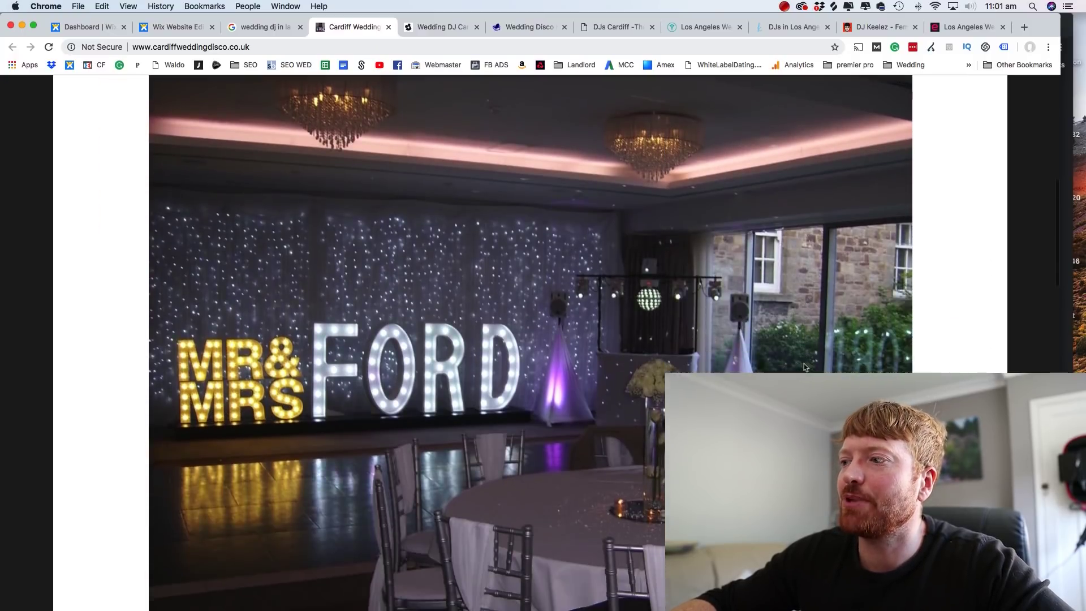
scroll(804, 366, down, 5)
scroll(804, 366, up, 4)
scroll(805, 367, down, 2)
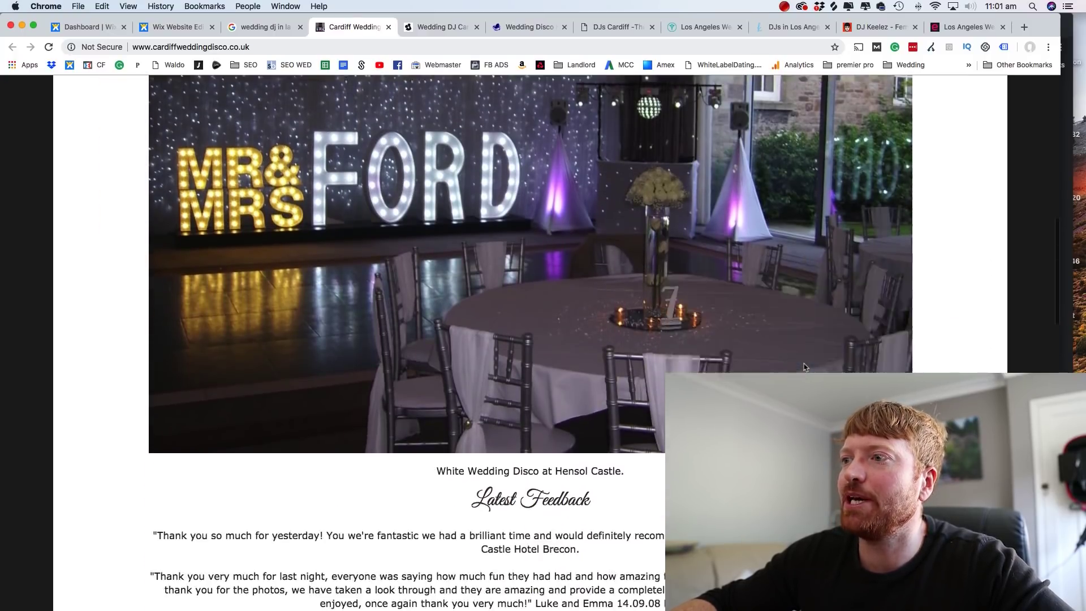
scroll(803, 367, down, 10)
scroll(805, 367, down, 2)
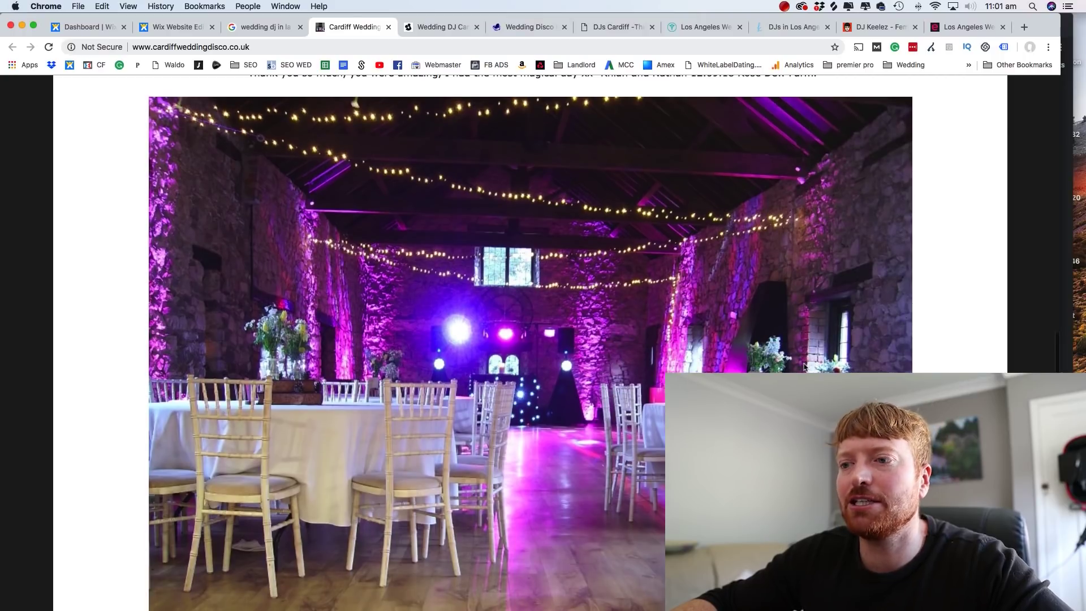
drag(144, 78, 915, 600)
Step: Switch to the DJ Sound & Lighting site and capture a screenshot of its homepage with navigation and slideshow
scroll(915, 601, down, 10)
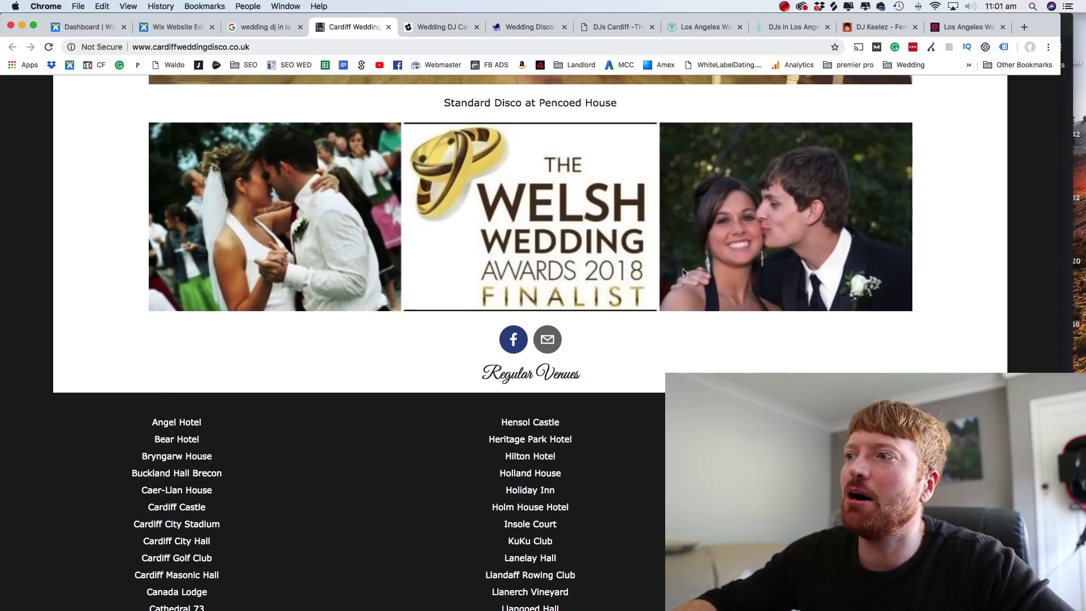
scroll(557, 289, up, 10)
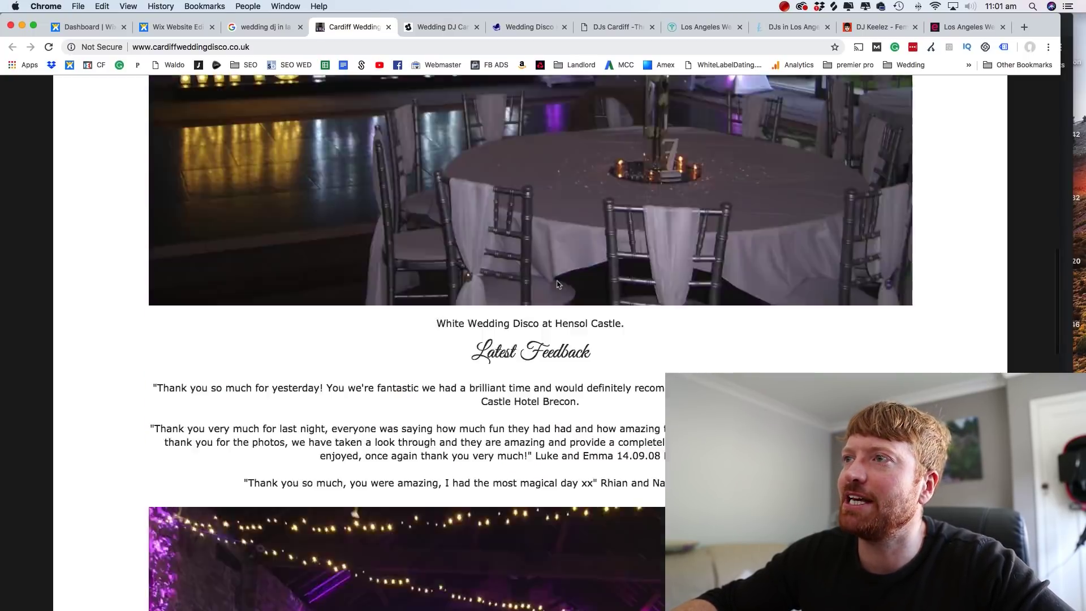
click(442, 27)
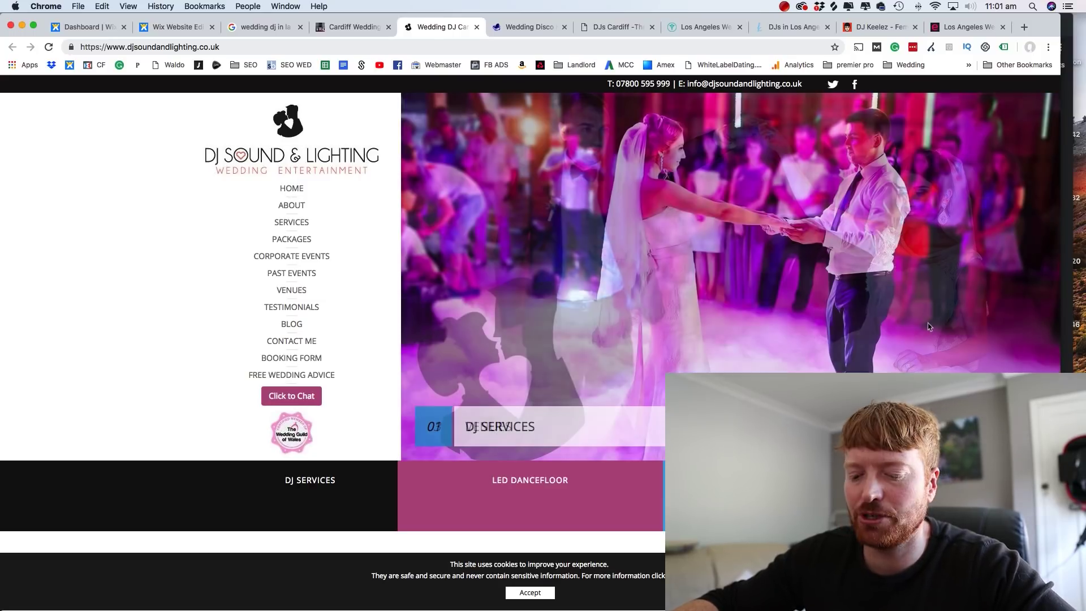
drag(22, 89, 1060, 556)
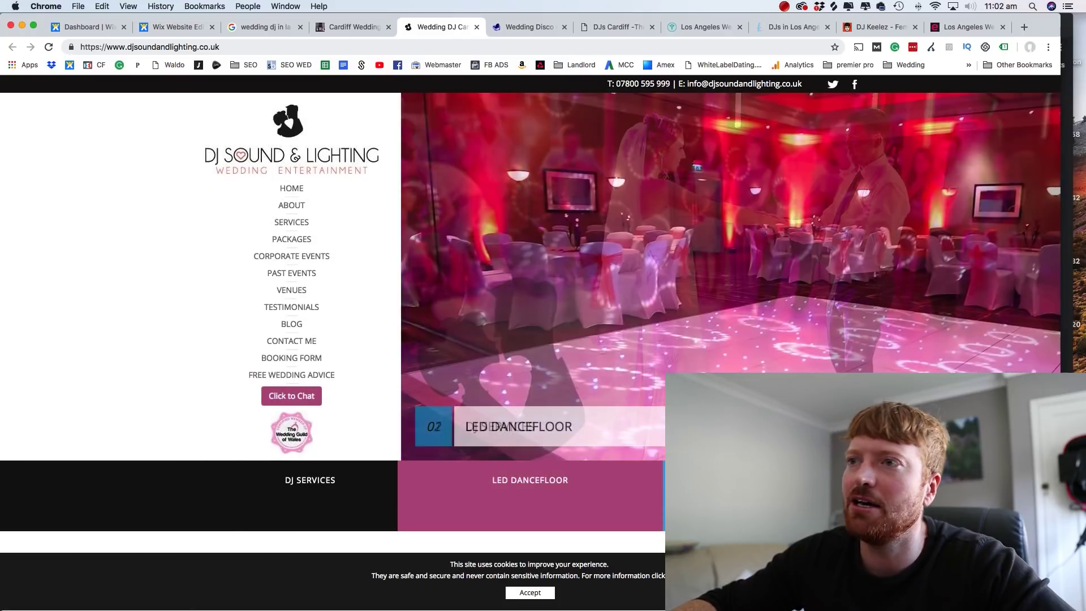
Step: Look over the Wedding Disco Cardiff, Boutique Disco and WeddingWire pages in the open tabs
click(526, 27)
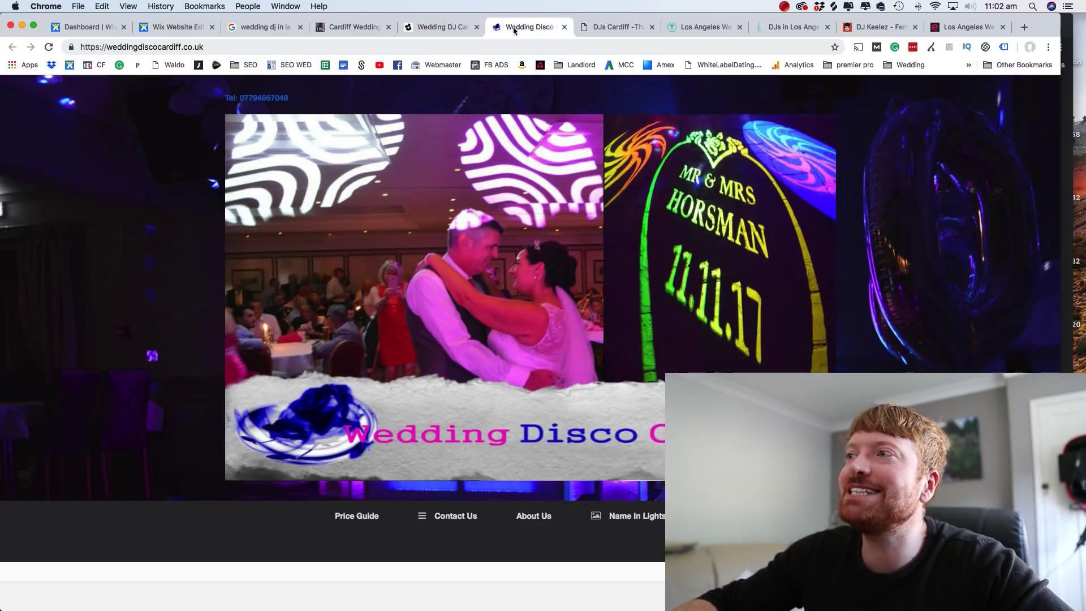
click(615, 27)
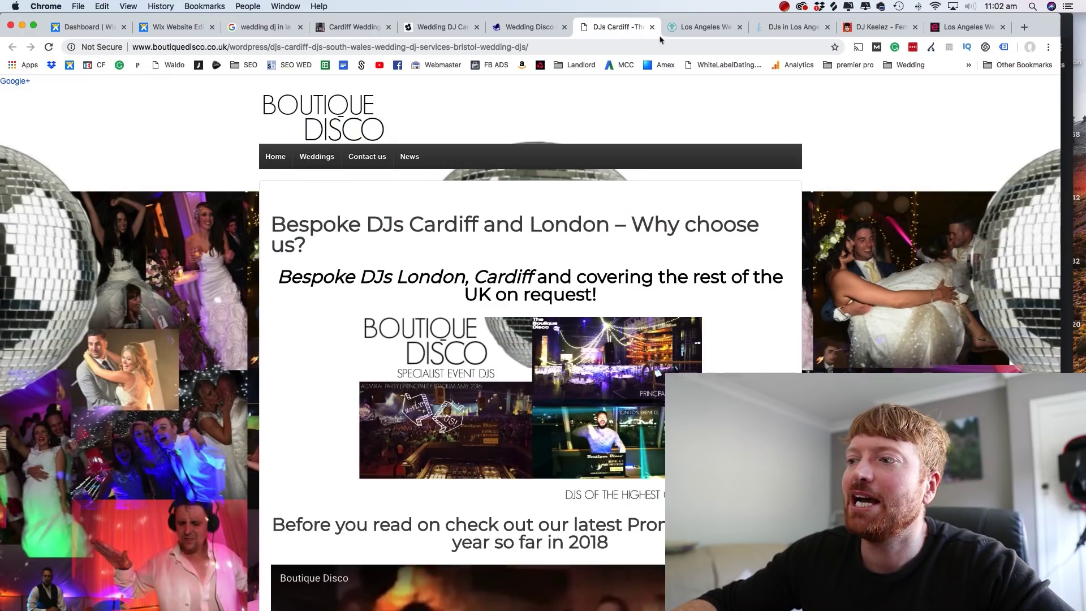
click(705, 28)
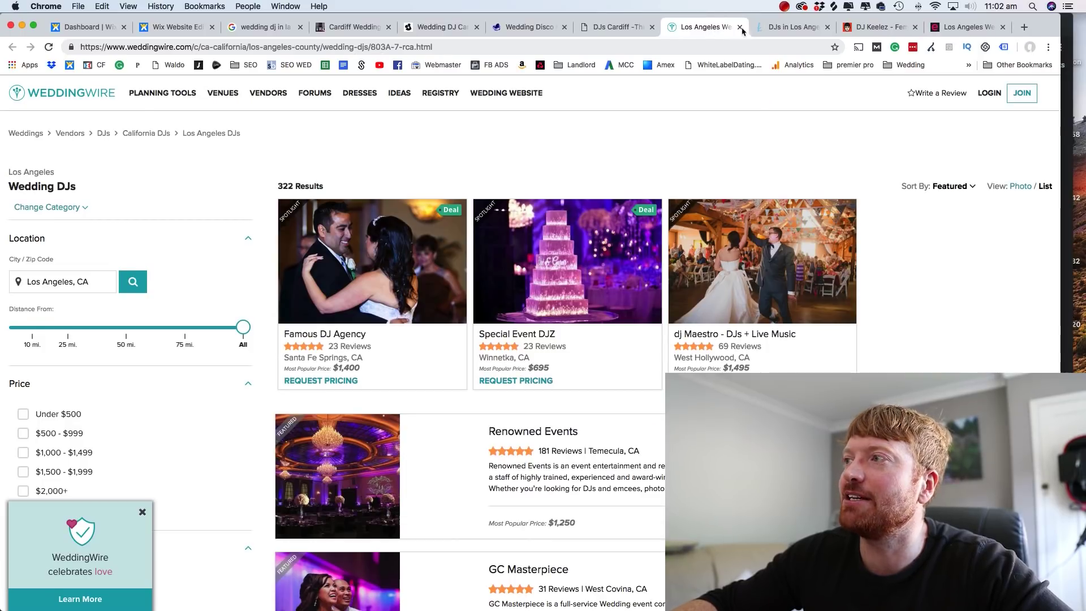
click(779, 32)
click(728, 33)
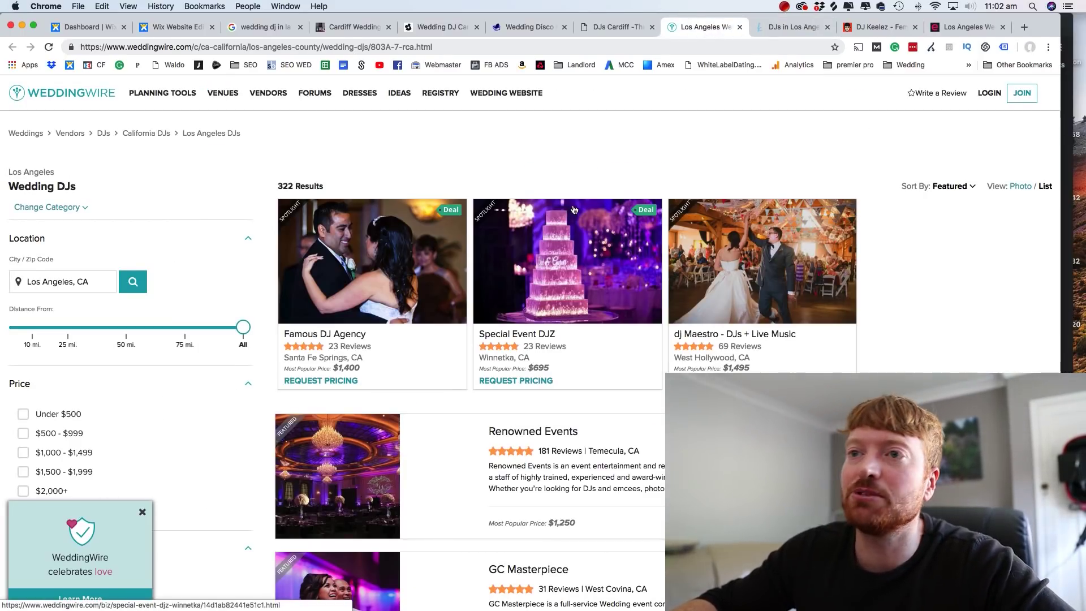
Step: Capture a screenshot of the Renowned Events and GC Masterpiece listing descriptions on WeddingWire's Los Angeles DJ page
scroll(574, 210, down, 3)
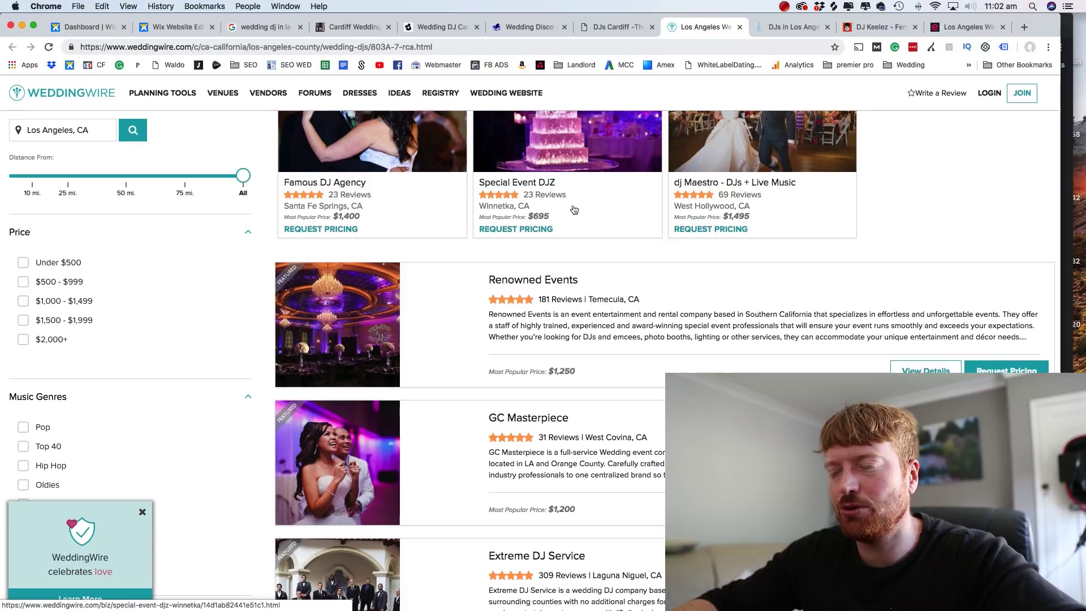
drag(468, 260, 1052, 580)
scroll(530, 350, up, 3)
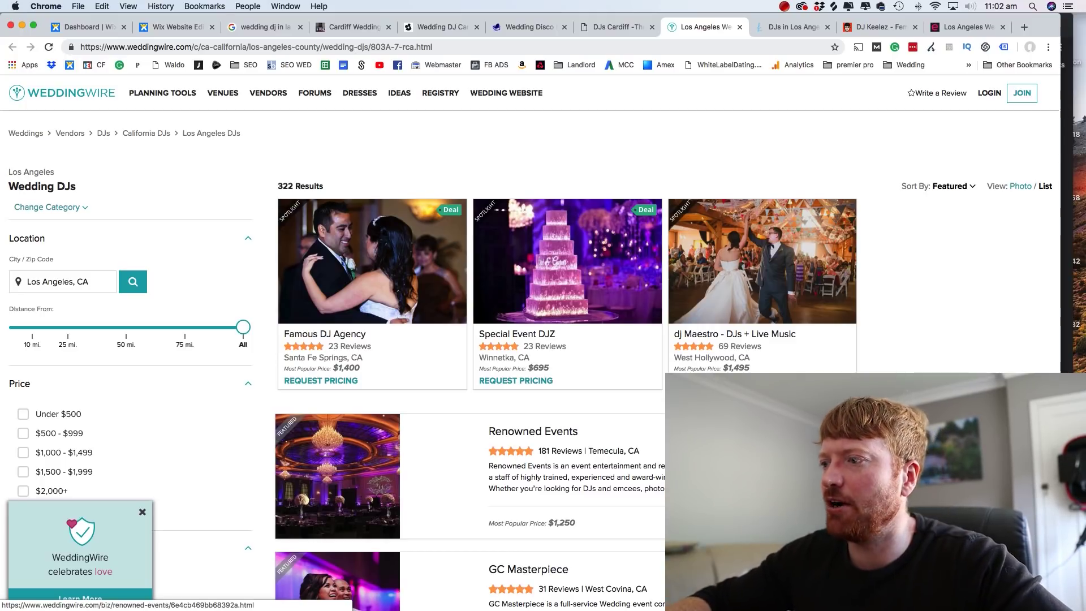
Step: Examine the remaining WeddingWire listings, The Knot's Los Angeles DJ page and the DJ Keelez homepage down to its reasons-to-choose section
scroll(530, 350, down, 2)
scroll(566, 351, down, 2)
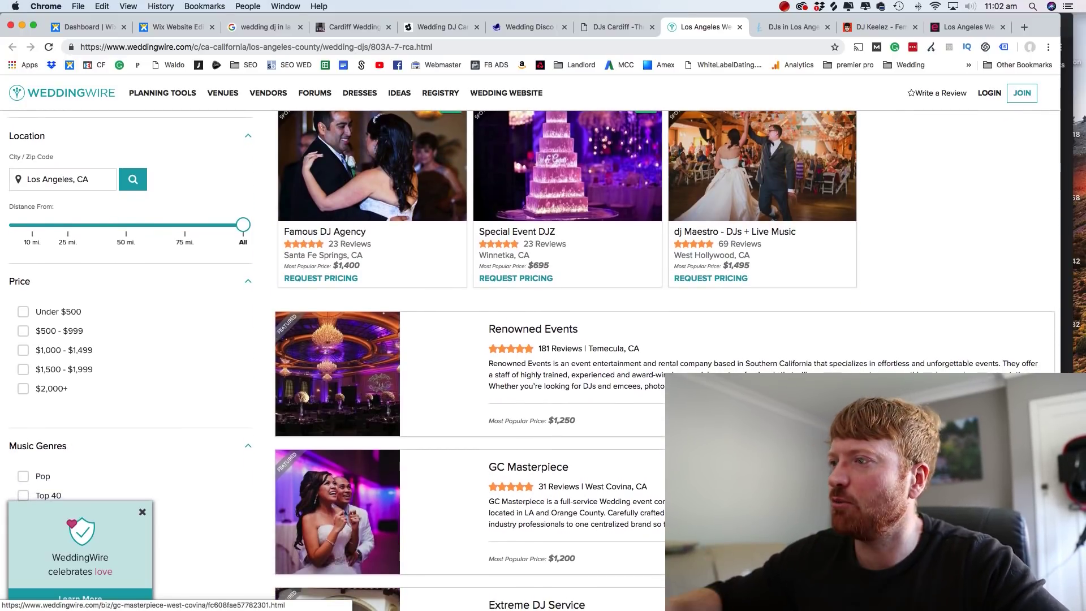
click(789, 26)
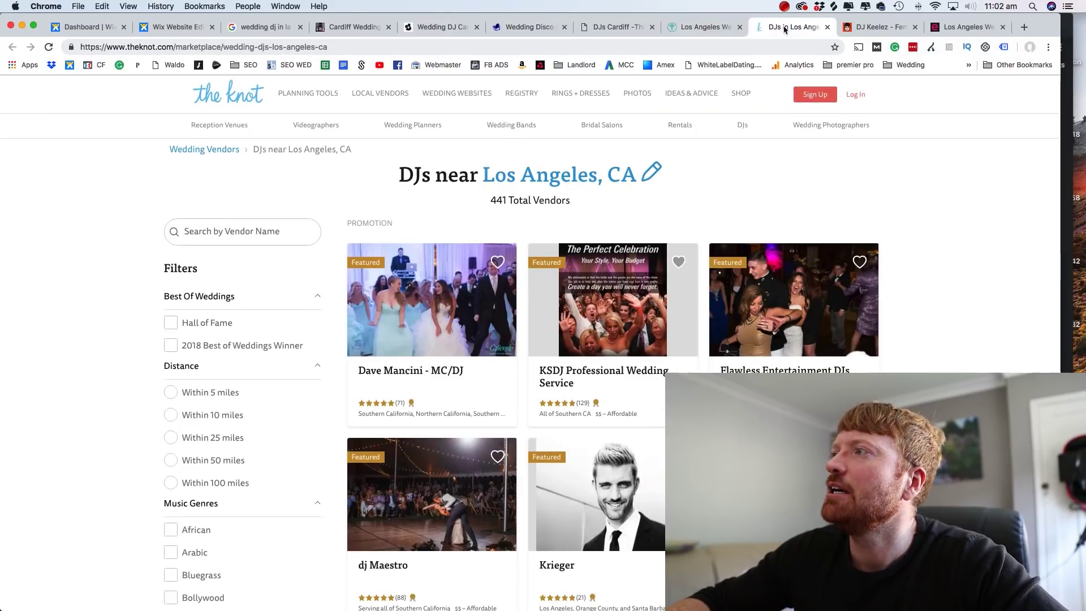
click(866, 28)
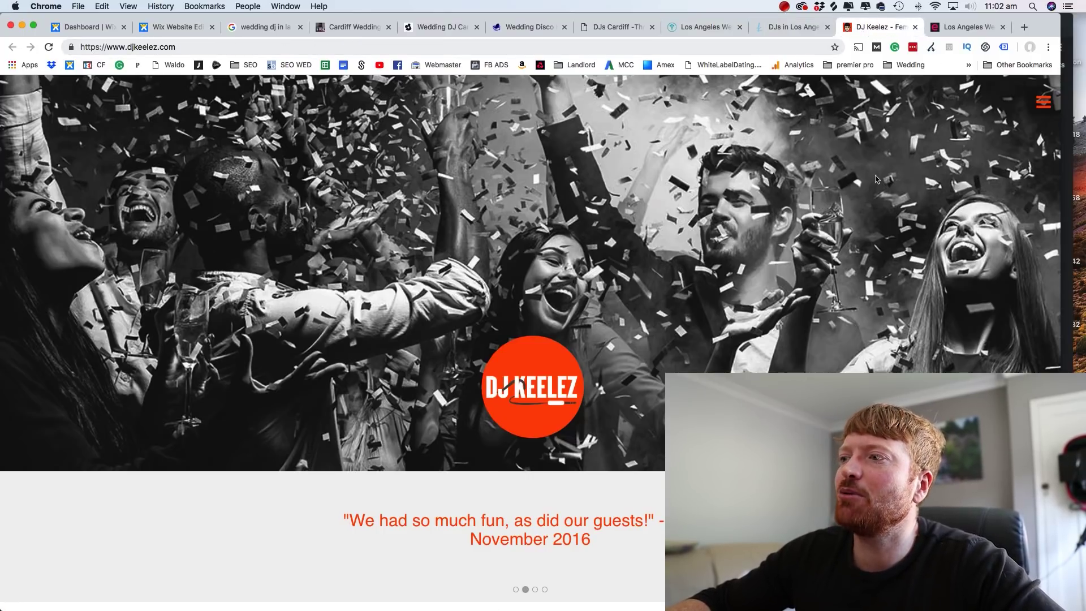
scroll(875, 179, down, 8)
scroll(875, 179, down, 12)
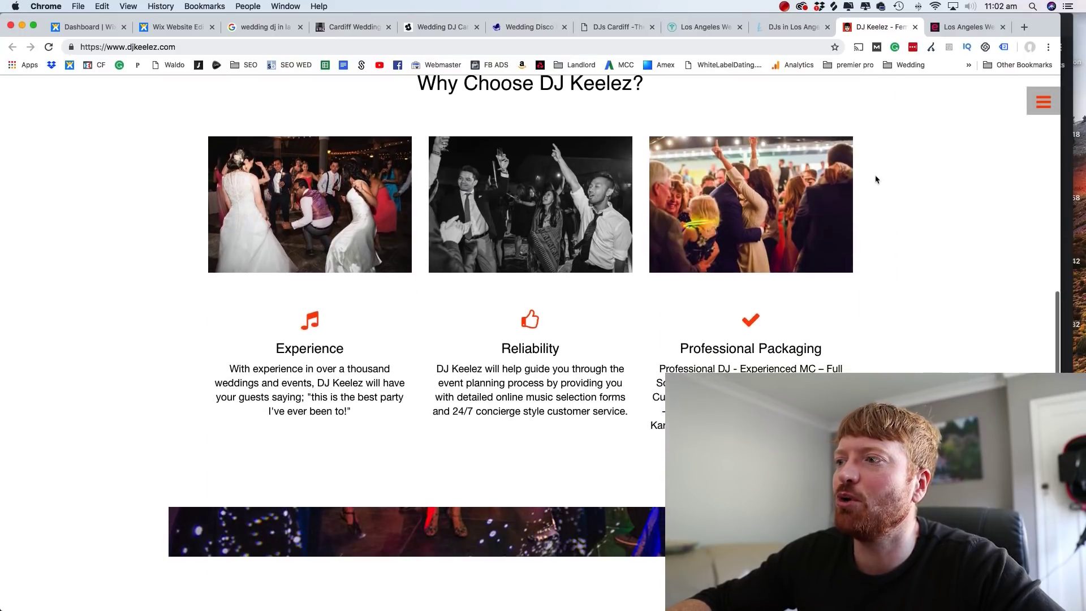
scroll(875, 179, up, 1)
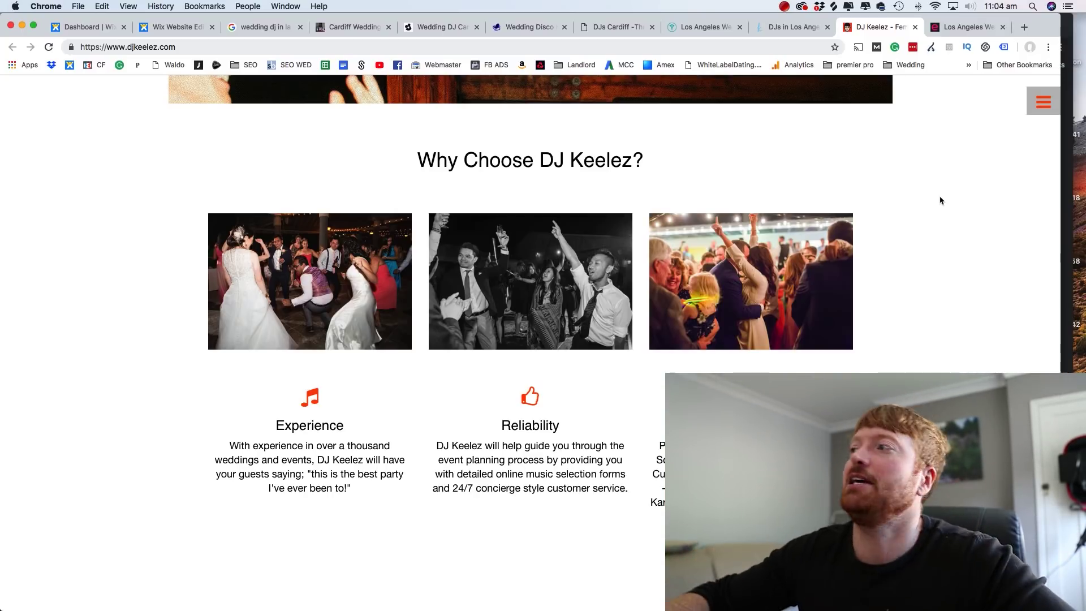
Step: Close the Los Angeles and Cardiff wedding DJ research tabs, keeping the Wix tabs and the Google search results open
click(958, 27)
key(super+w)
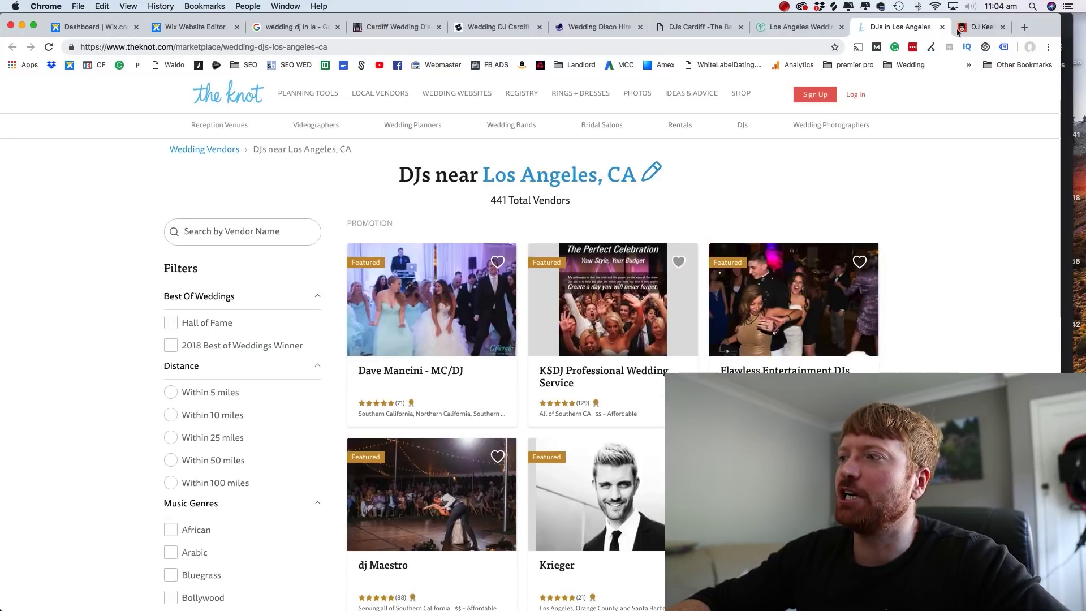
key(super+w)
key(super+w)
key(super+w)
key(super+w)
key(super+w)
key(super+w)
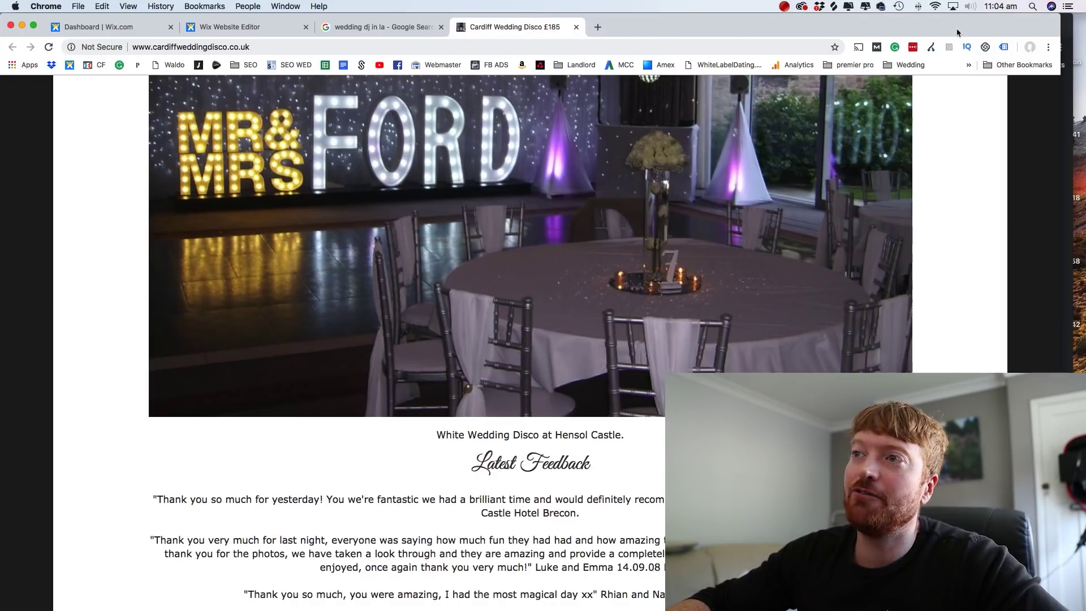
key(super+w)
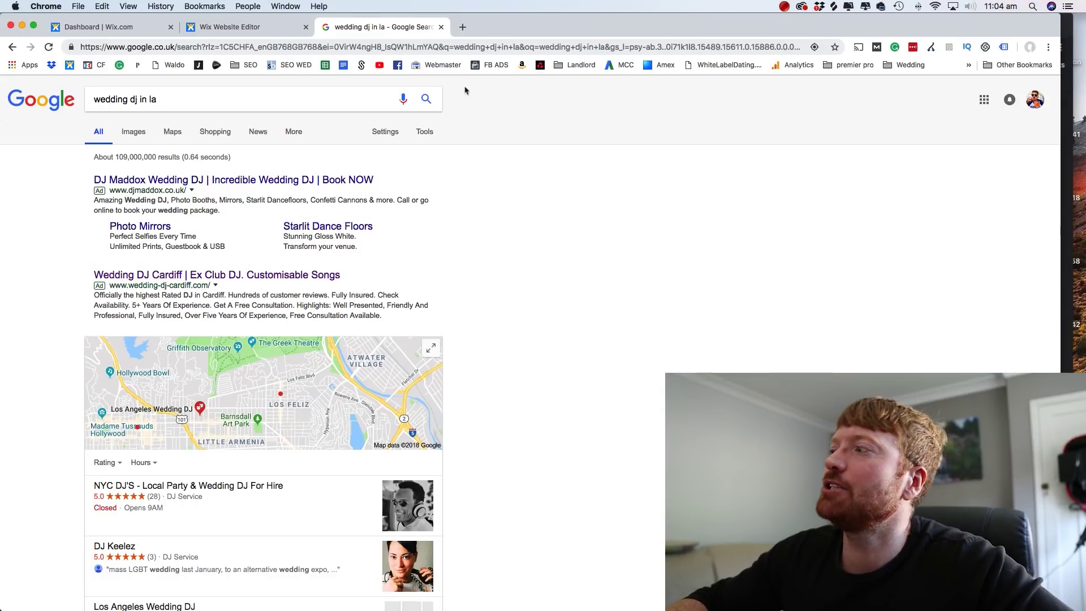
Step: Switch to the incognito browser window, load wix.com and open its website templates page
key(ctrl+Up)
click(403, 392)
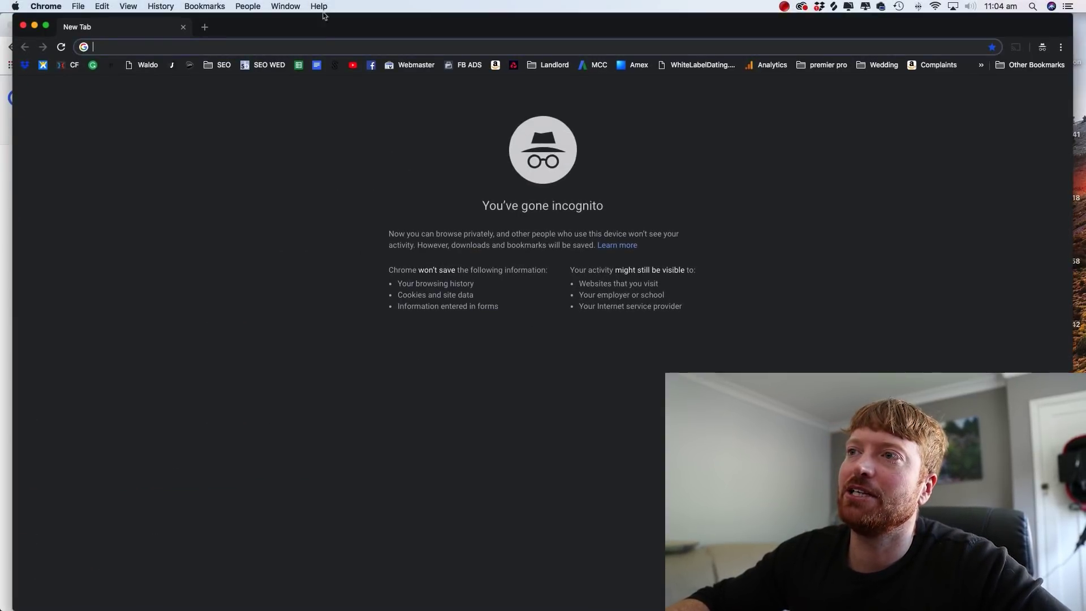
text(wix)
key(Return)
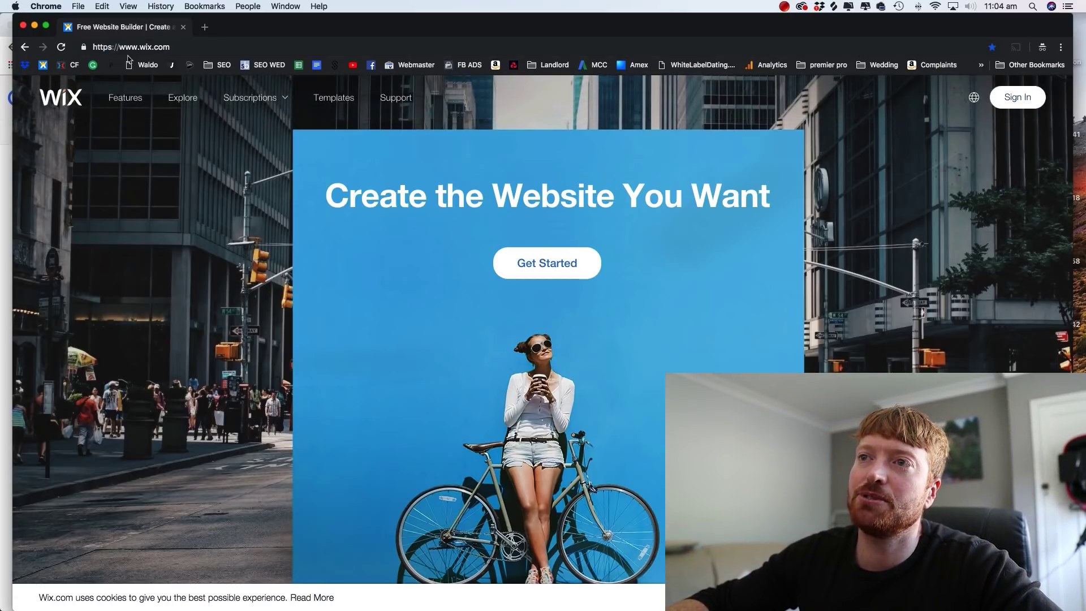
click(335, 101)
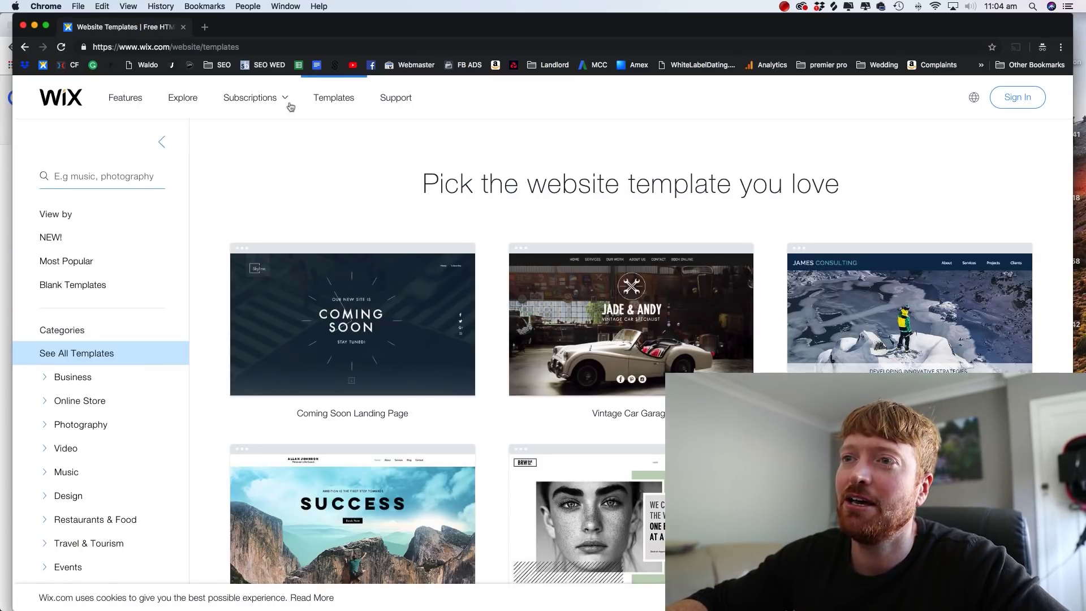
Step: Browse the full Wix template gallery, search the templates for "dj" and look through the matching designs
scroll(481, 263, down, 6)
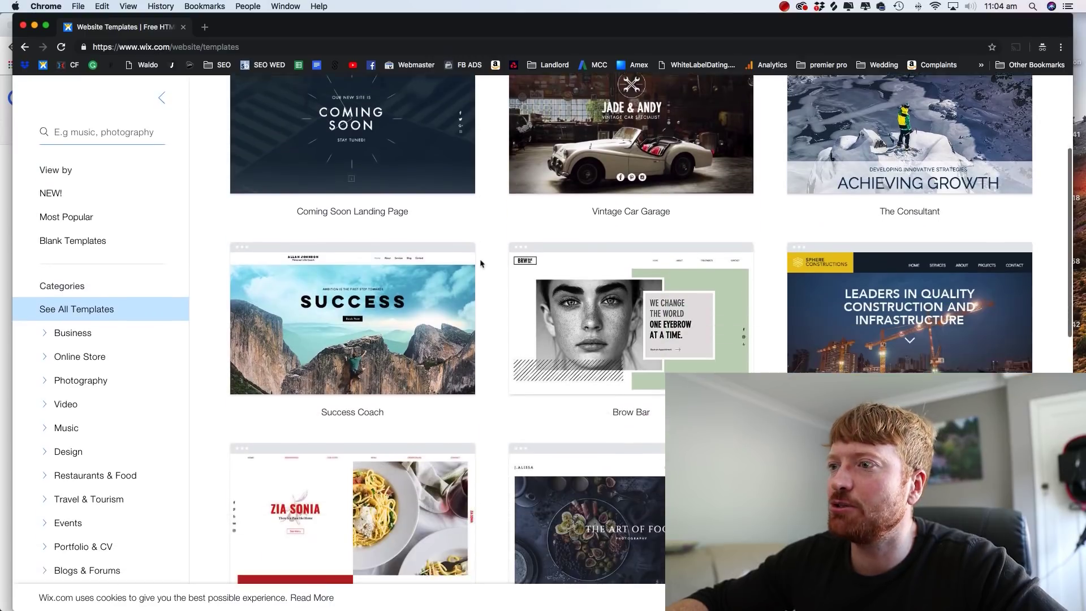
scroll(481, 263, down, 7)
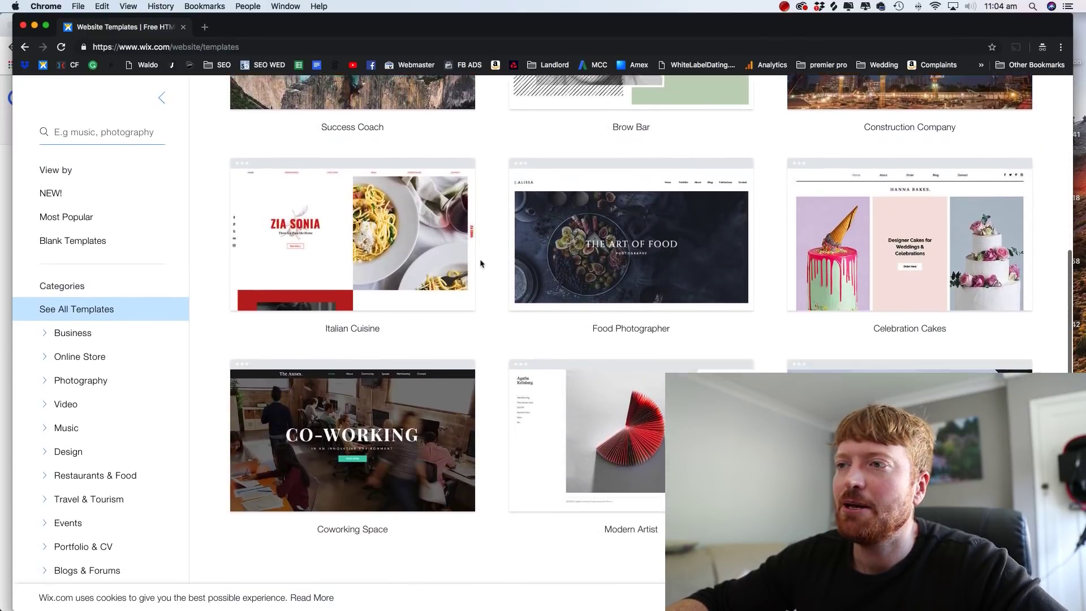
scroll(481, 263, up, 3)
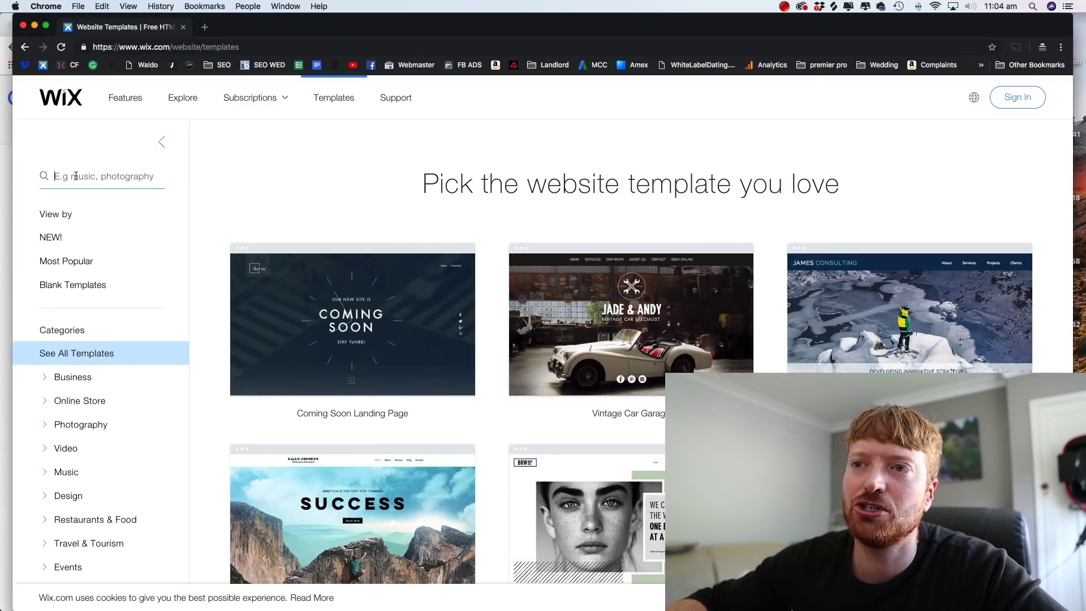
click(76, 175)
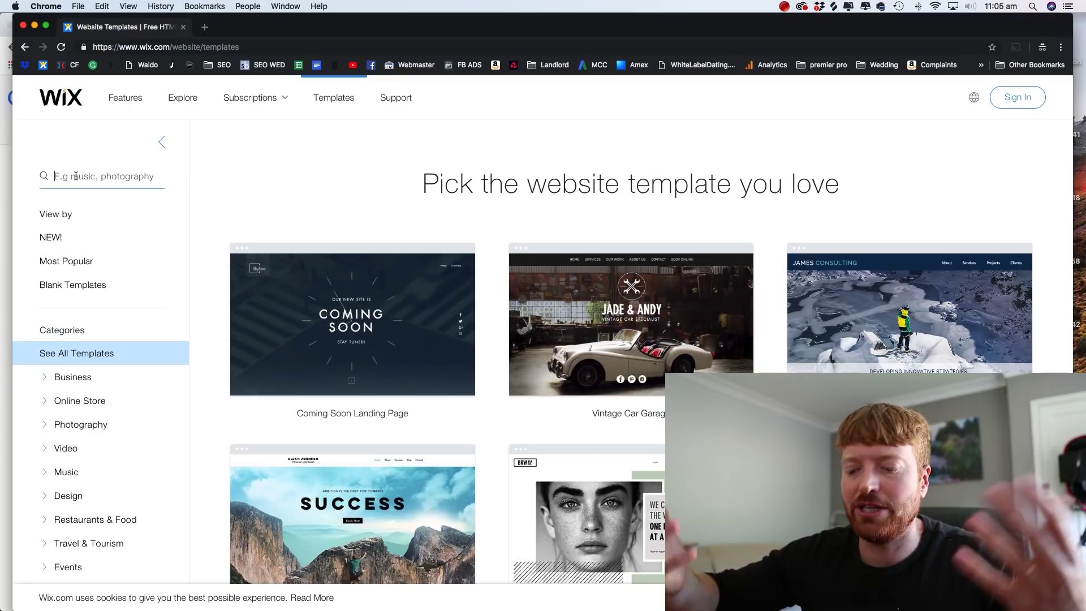
text(dj)
key(Return)
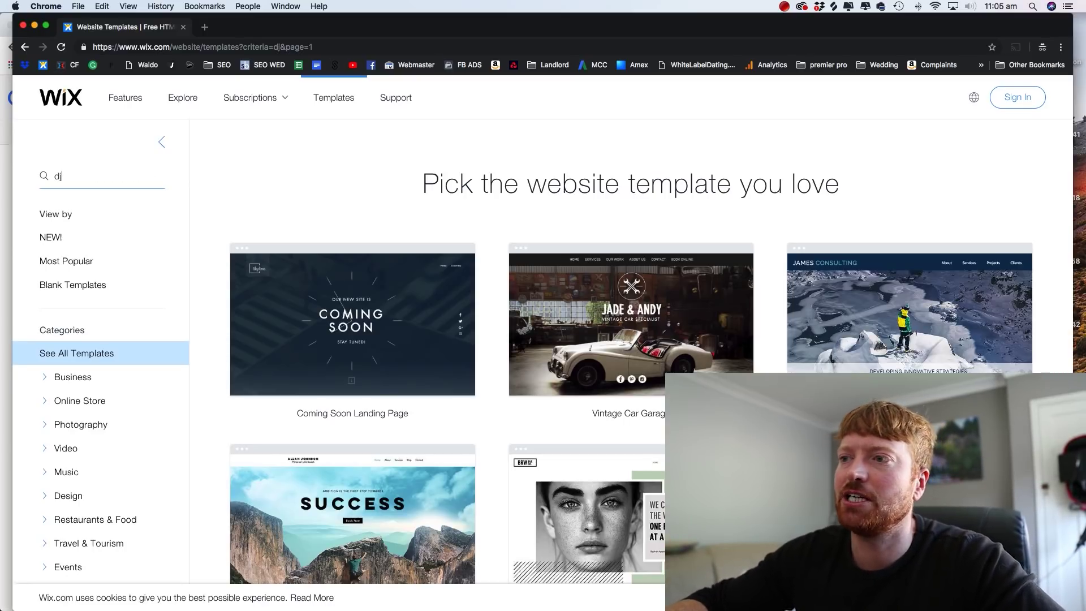
scroll(541, 290, down, 2)
scroll(540, 290, down, 3)
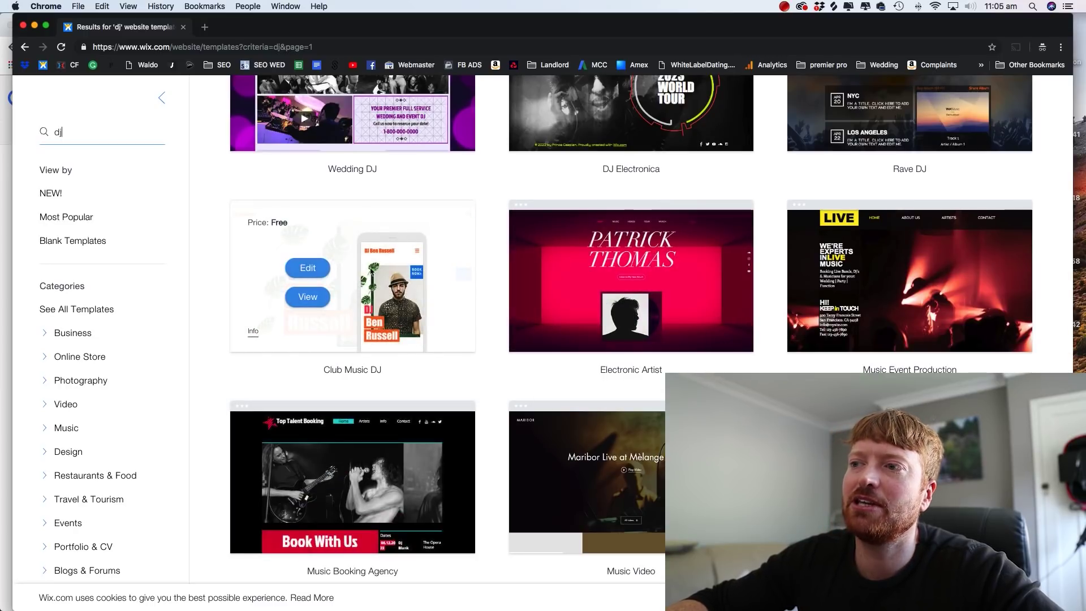
Step: Open the Club Music DJ template preview and examine its desktop layout, including the mixes, upcoming gigs and video sections
click(308, 297)
click(242, 27)
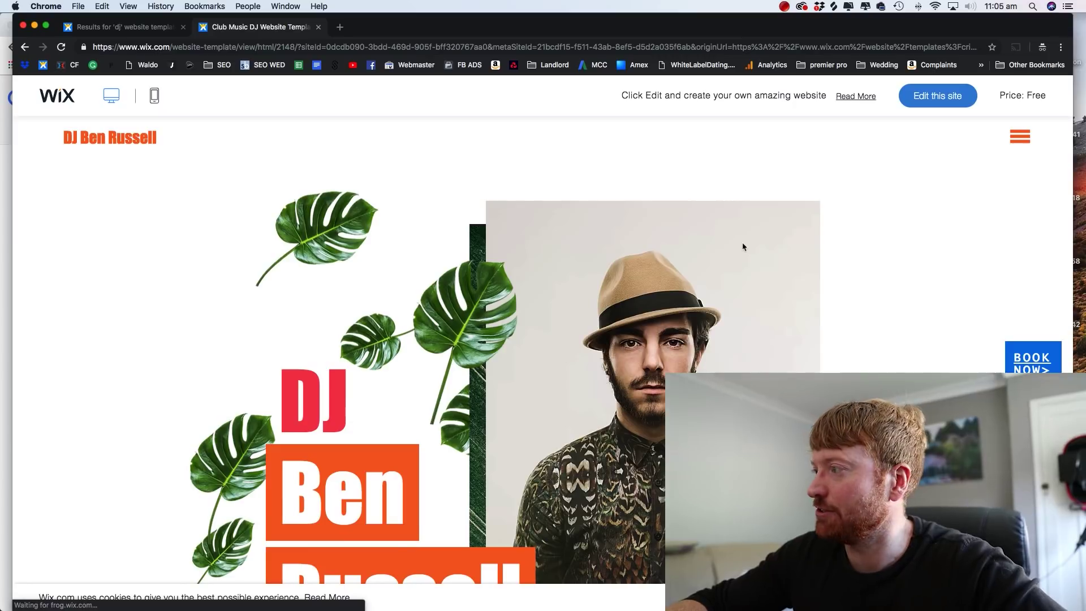
scroll(743, 247, down, 10)
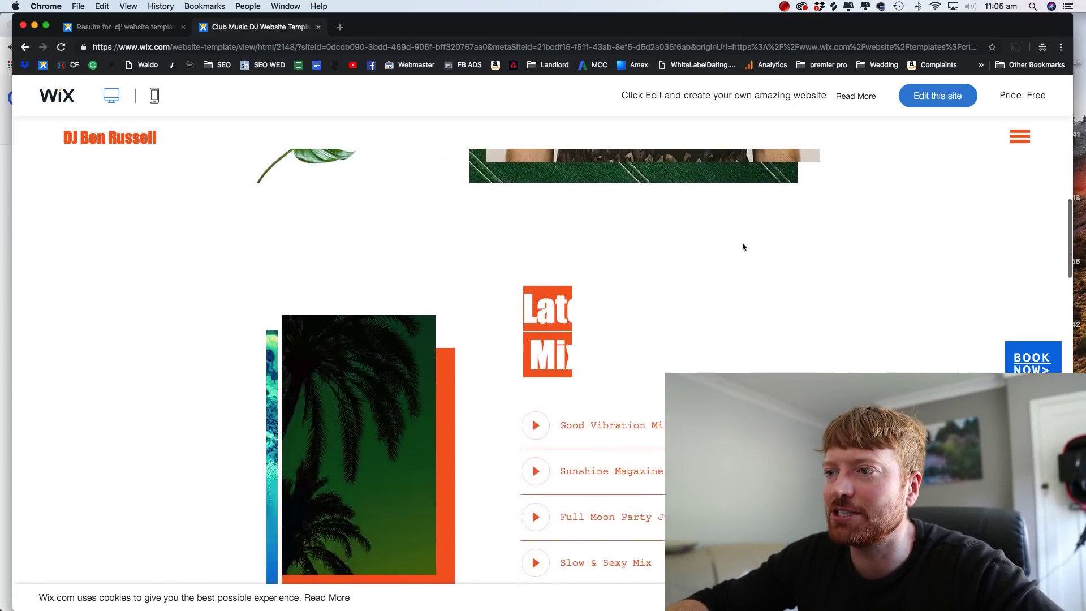
scroll(743, 246, up, 5)
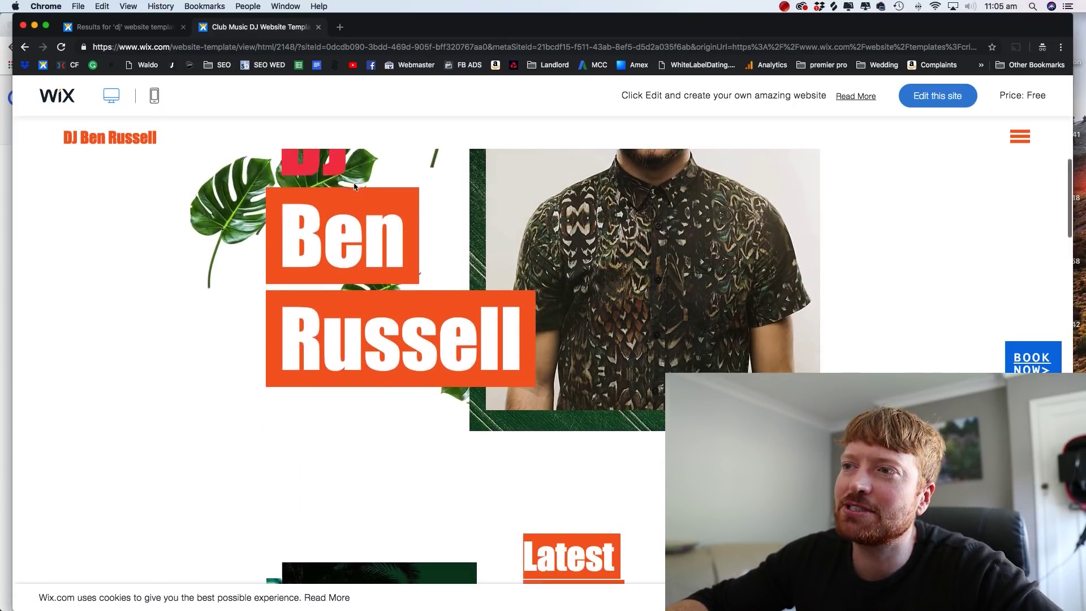
scroll(355, 186, down, 5)
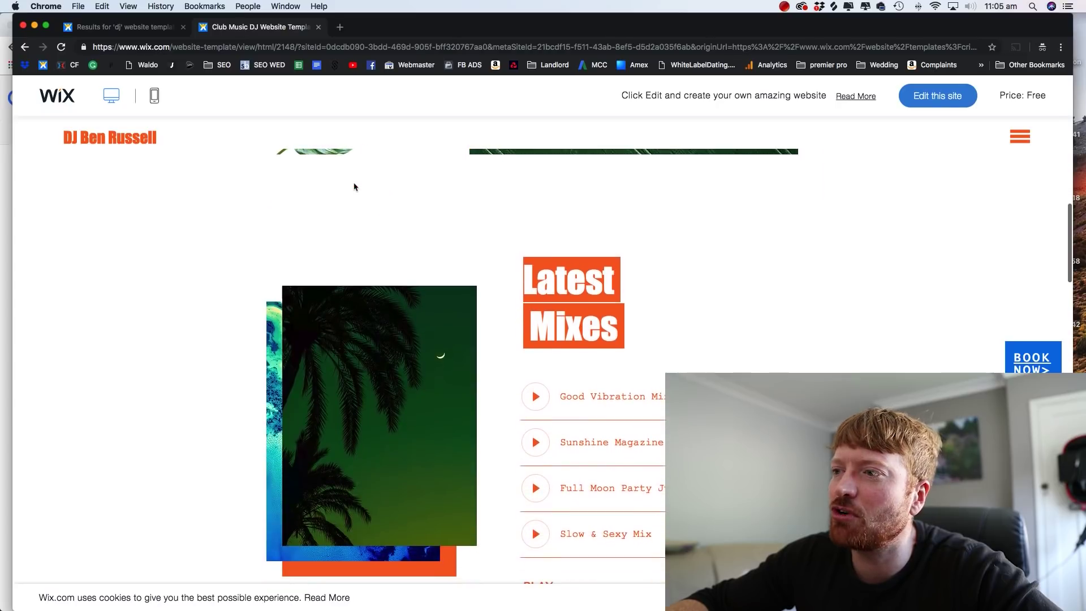
scroll(355, 186, down, 2)
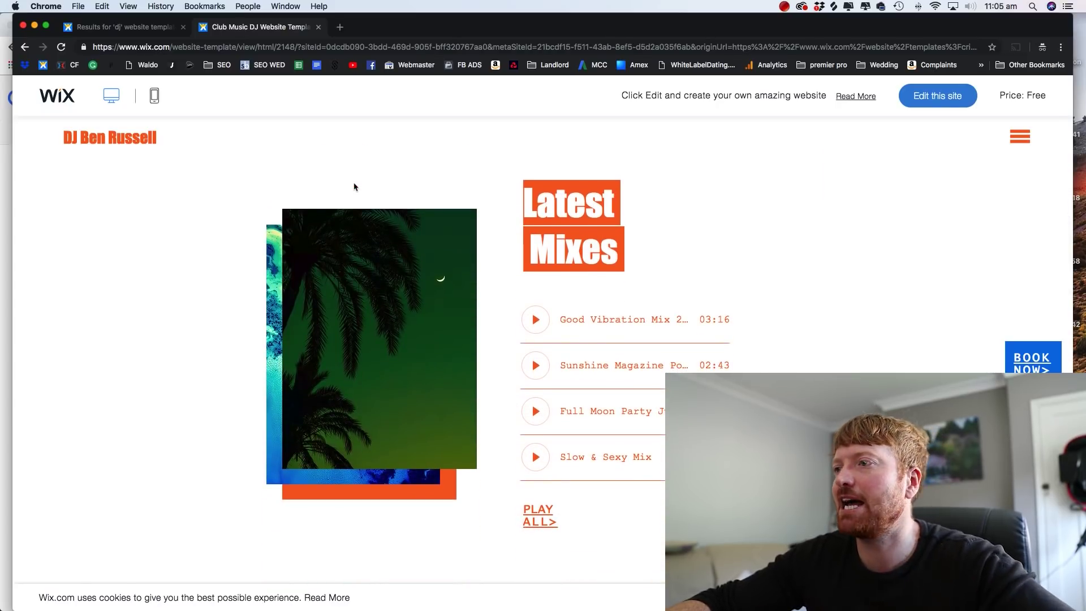
scroll(355, 187, down, 8)
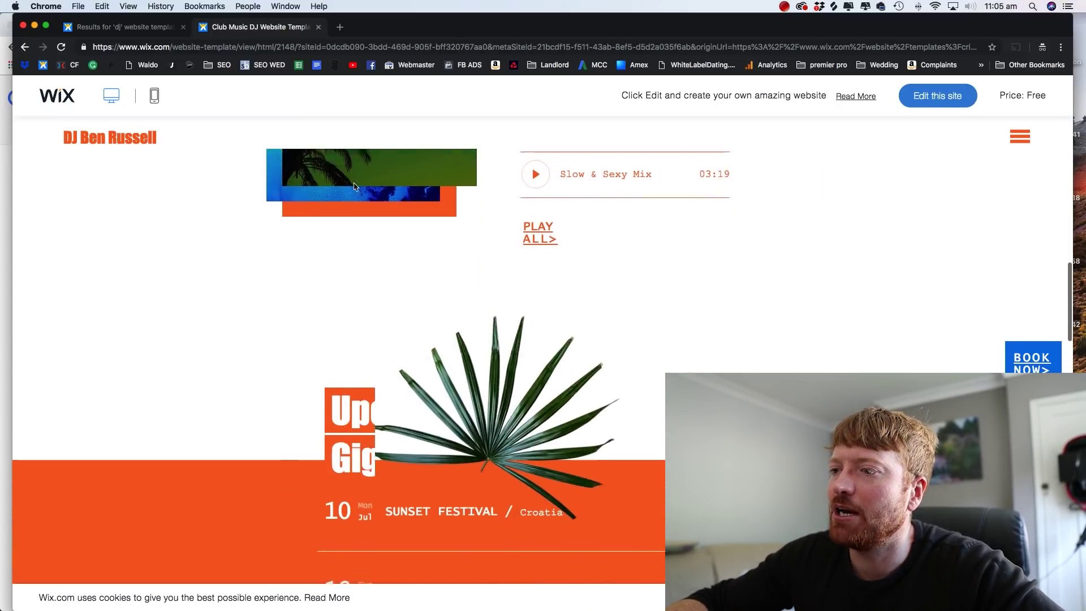
scroll(355, 186, down, 2)
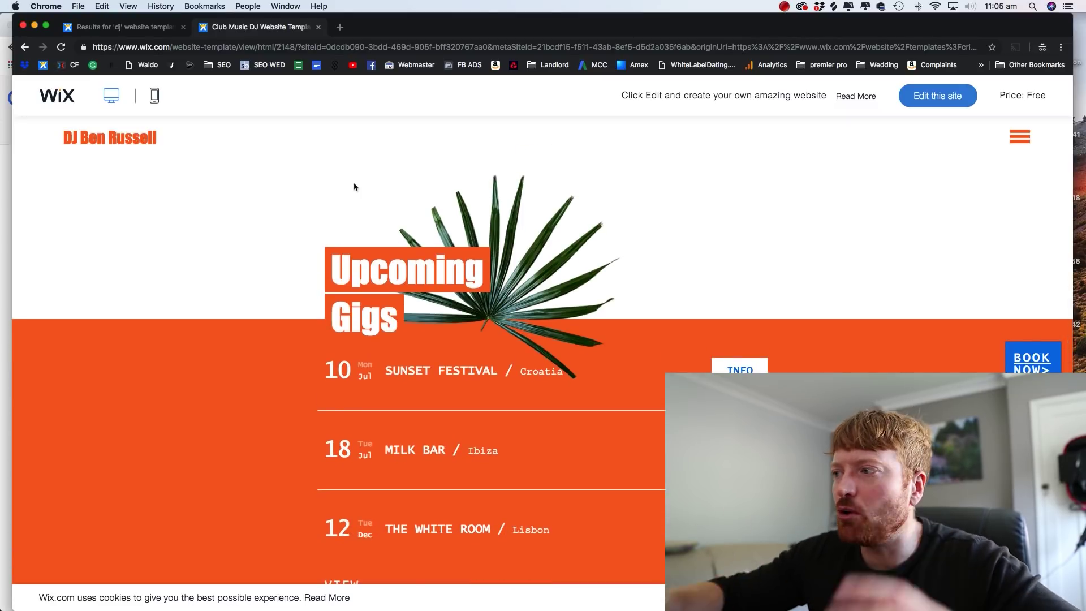
scroll(355, 187, down, 15)
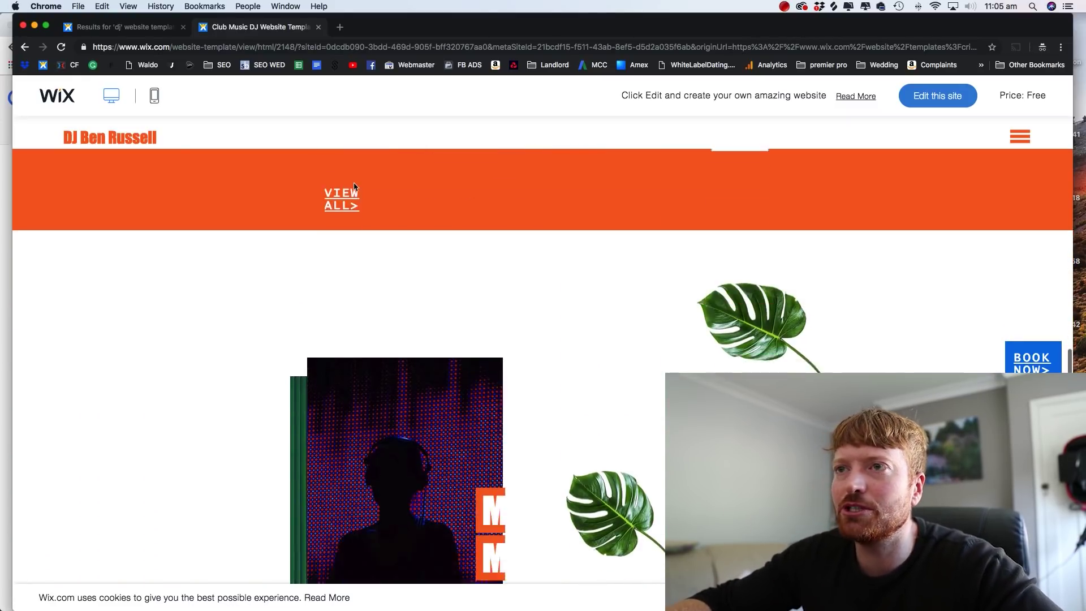
scroll(355, 187, down, 10)
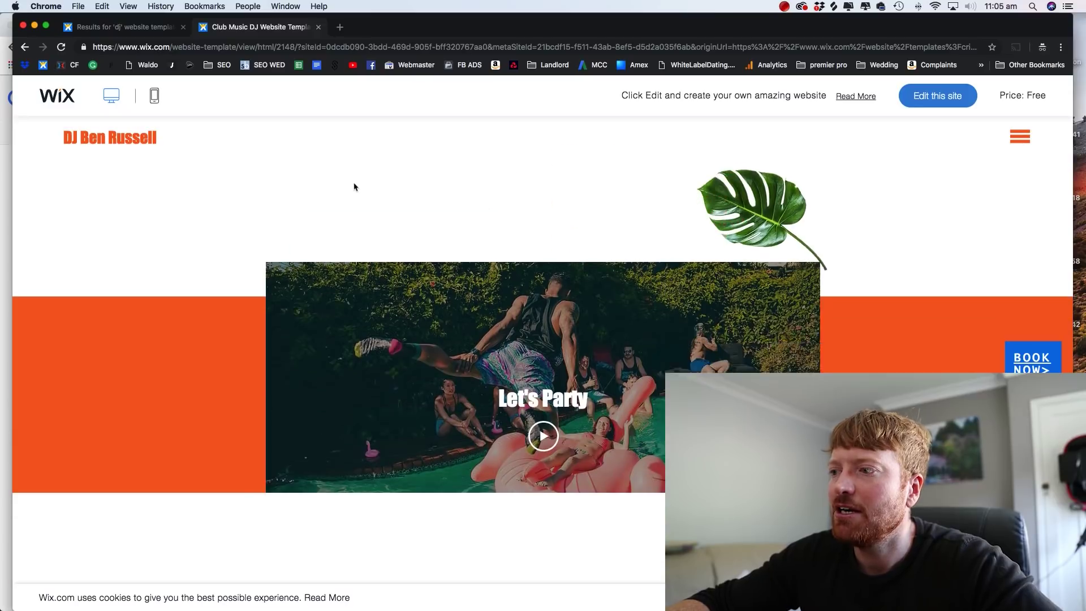
scroll(355, 187, up, 20)
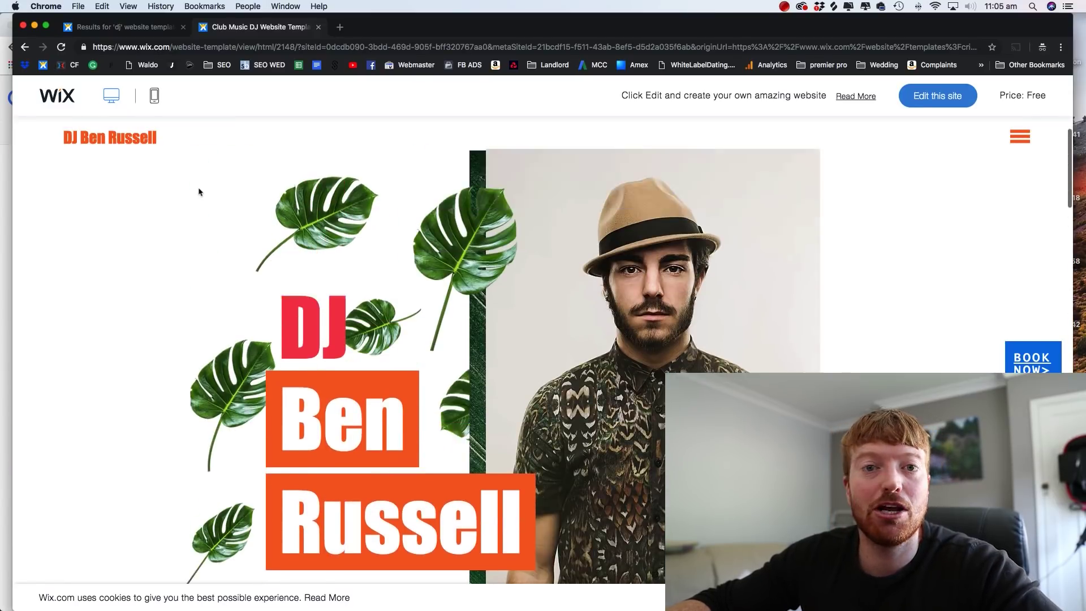
Step: Show the Club Music DJ template in its mobile version and examine the phone layout down to the gig list
click(155, 96)
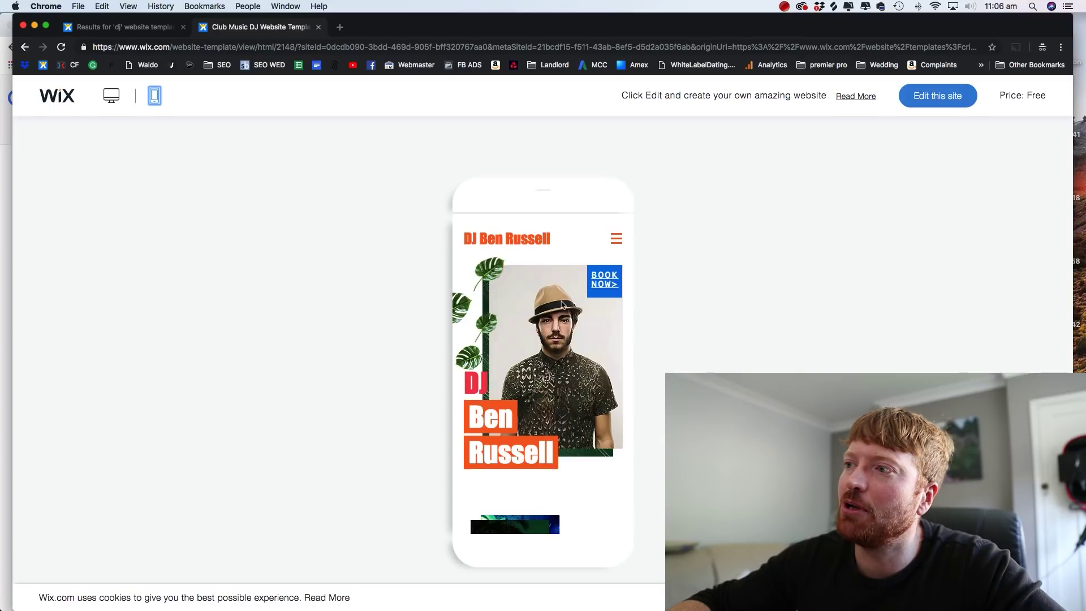
scroll(561, 303, down, 5)
scroll(561, 304, down, 12)
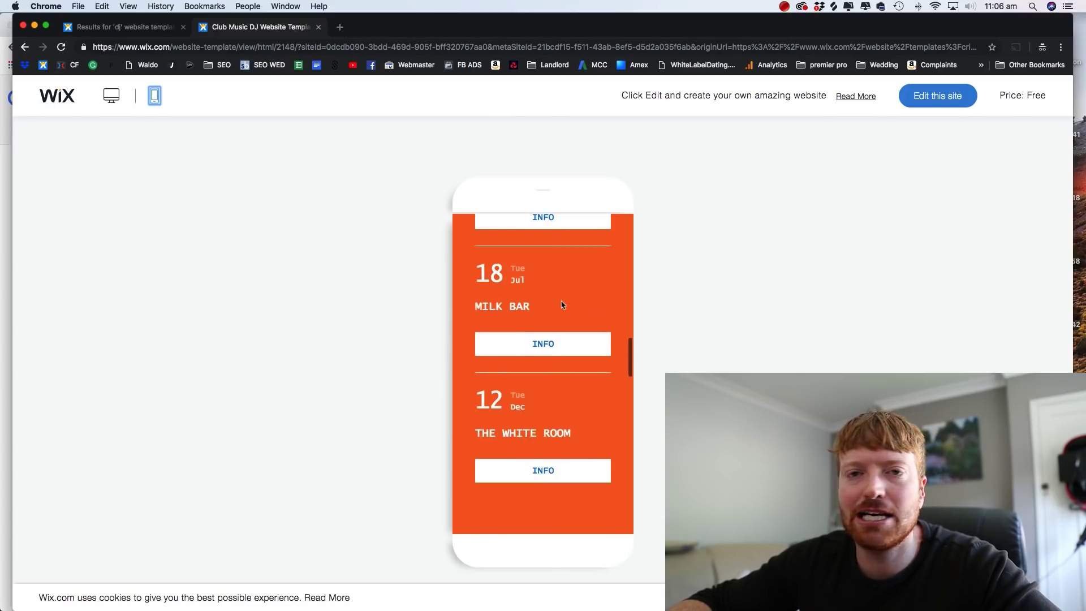
scroll(562, 304, up, 17)
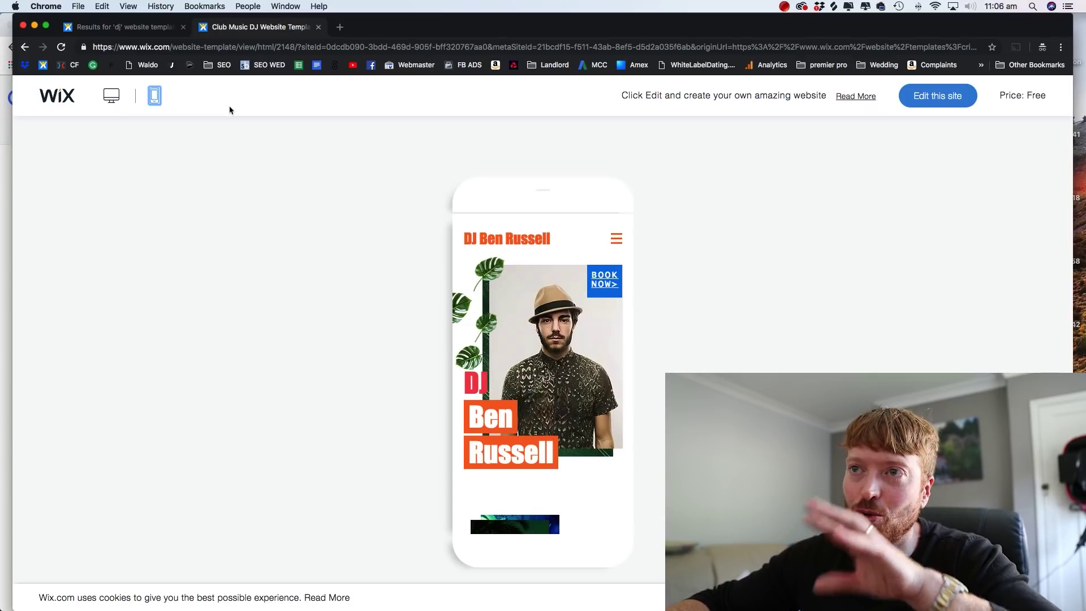
Step: Return the template to its desktop preview, start editing the site and close the login page
click(113, 99)
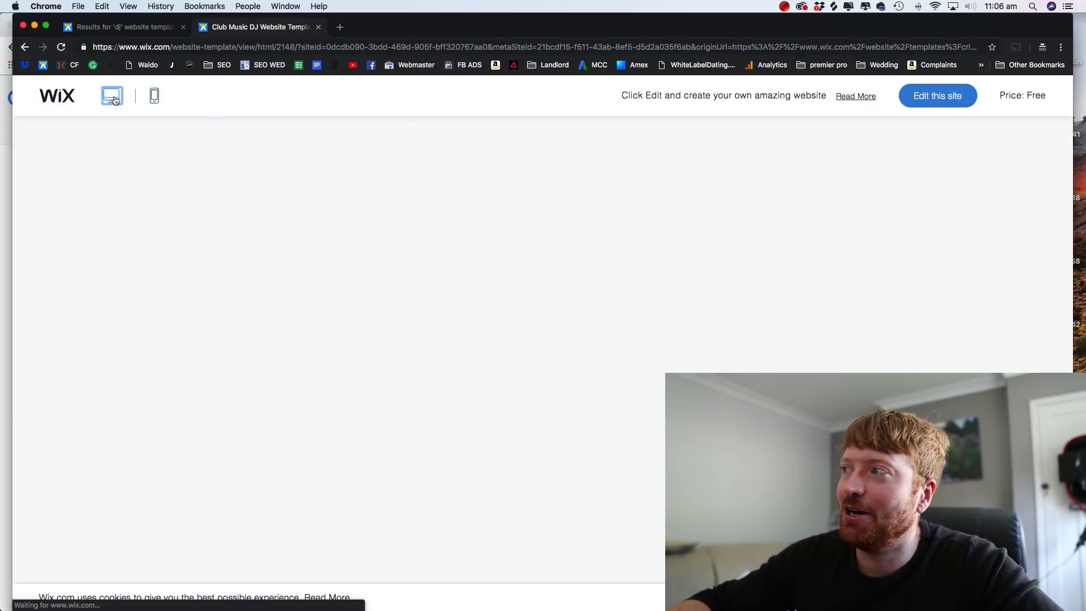
click(938, 97)
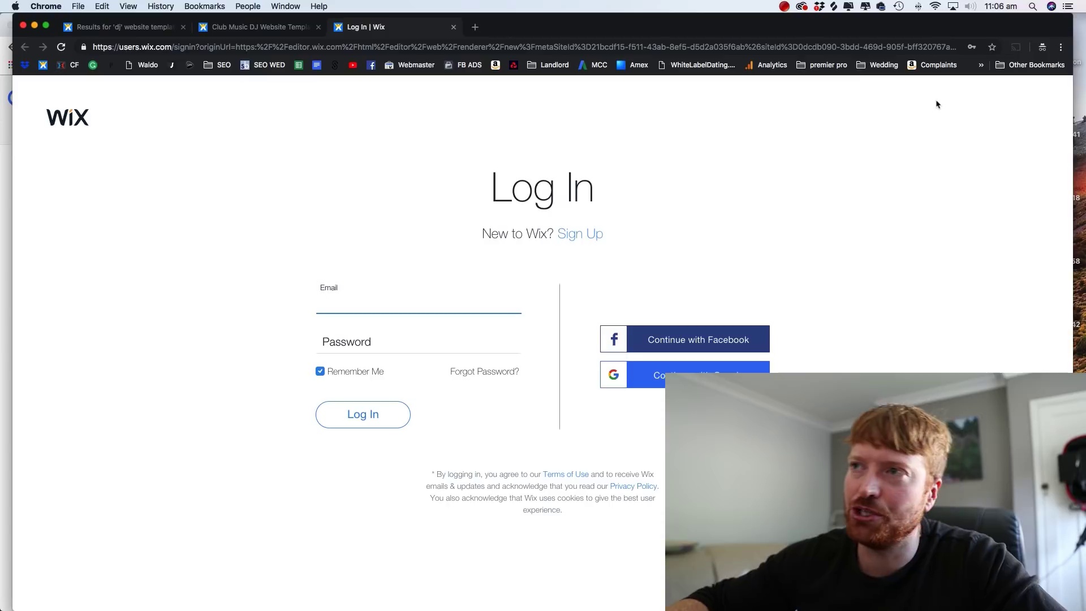
click(454, 27)
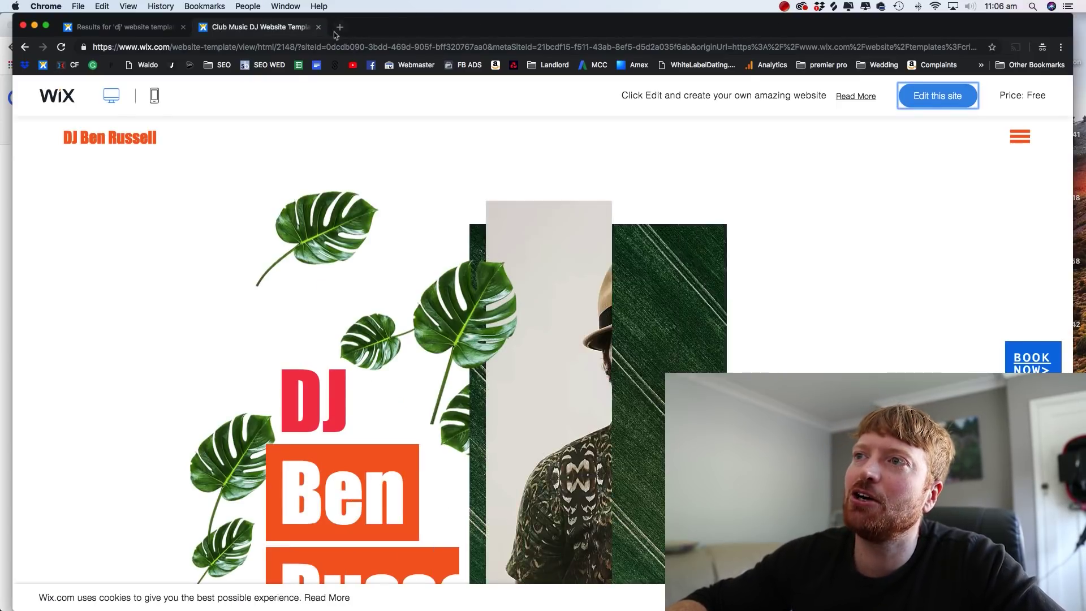
Step: Close the template preview and template search tabs, and switch to the Wedding DJ Cardiff site in the Wix Website Editor
click(318, 27)
click(183, 27)
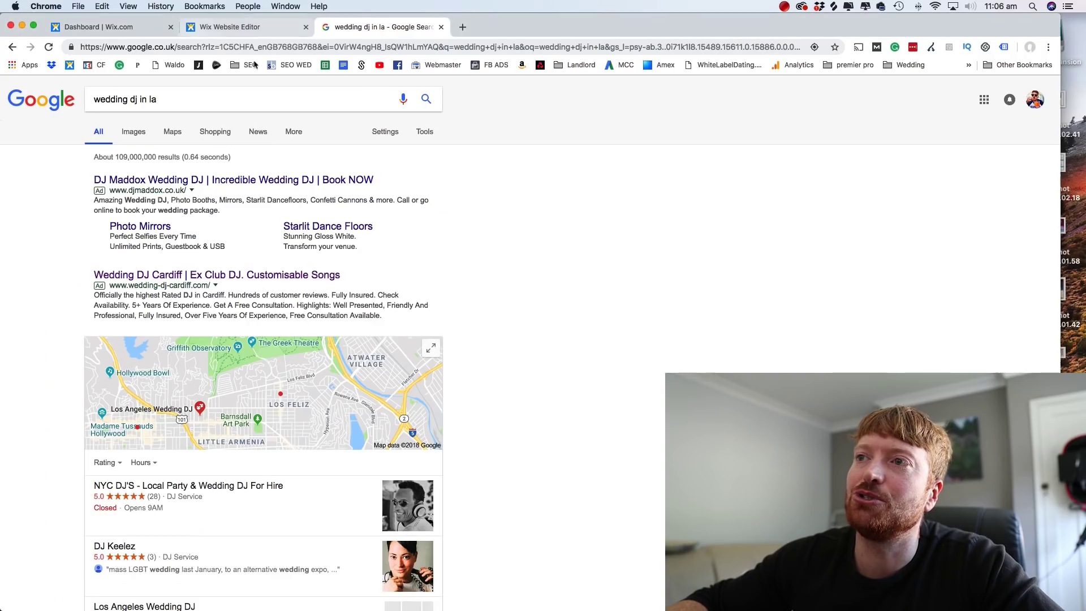
click(252, 29)
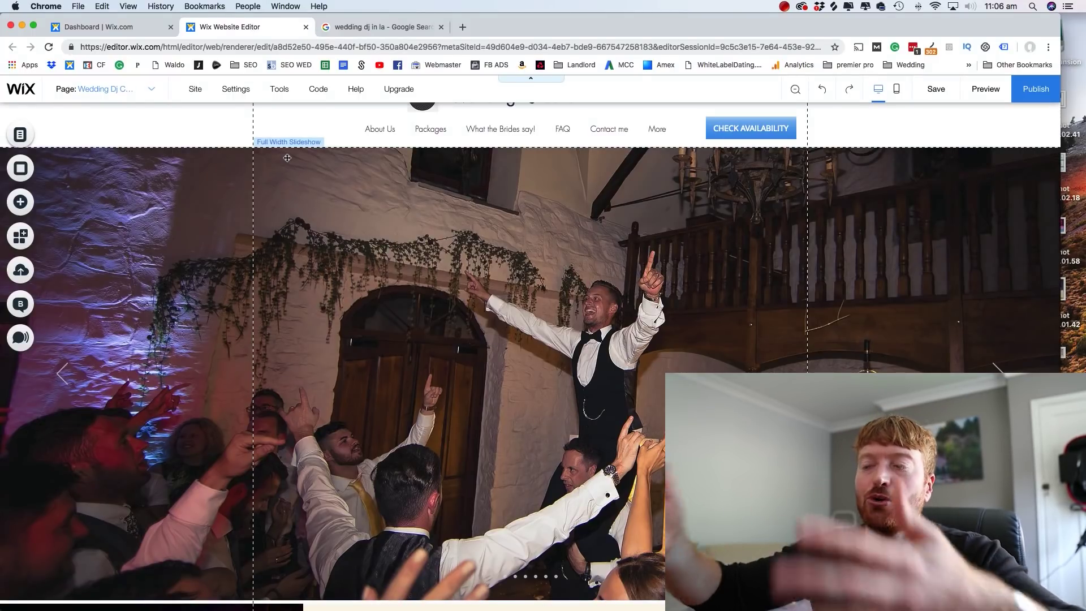
Step: Move the "Wedding DJ Cardiff" header title above the Check Availability button and bring it back beside the headphones logo
scroll(326, 259, up, 1)
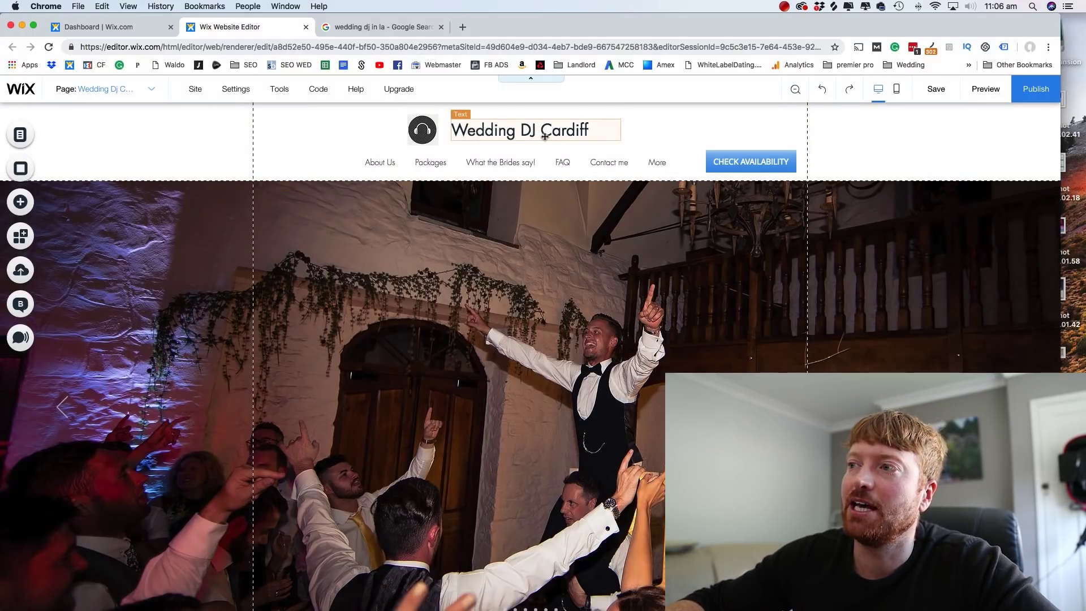
drag(513, 130, 696, 123)
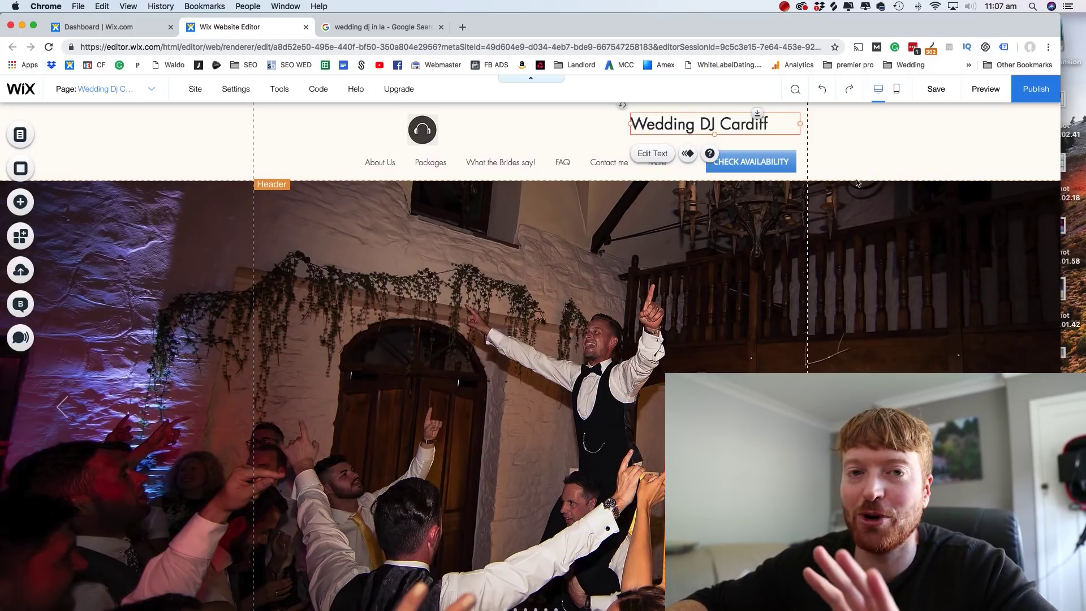
drag(681, 129, 532, 137)
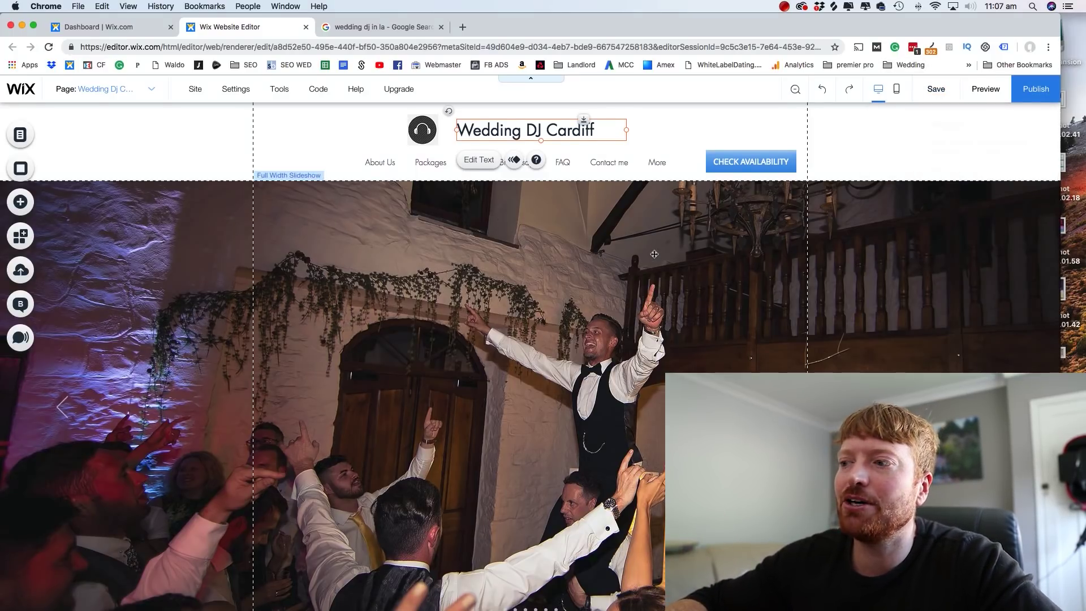
Step: Try to move the "Why Choose Wedding DJ Cardiff" heading past its column's right gridline, and undo the move
scroll(633, 235, down, 10)
drag(542, 174, 617, 195)
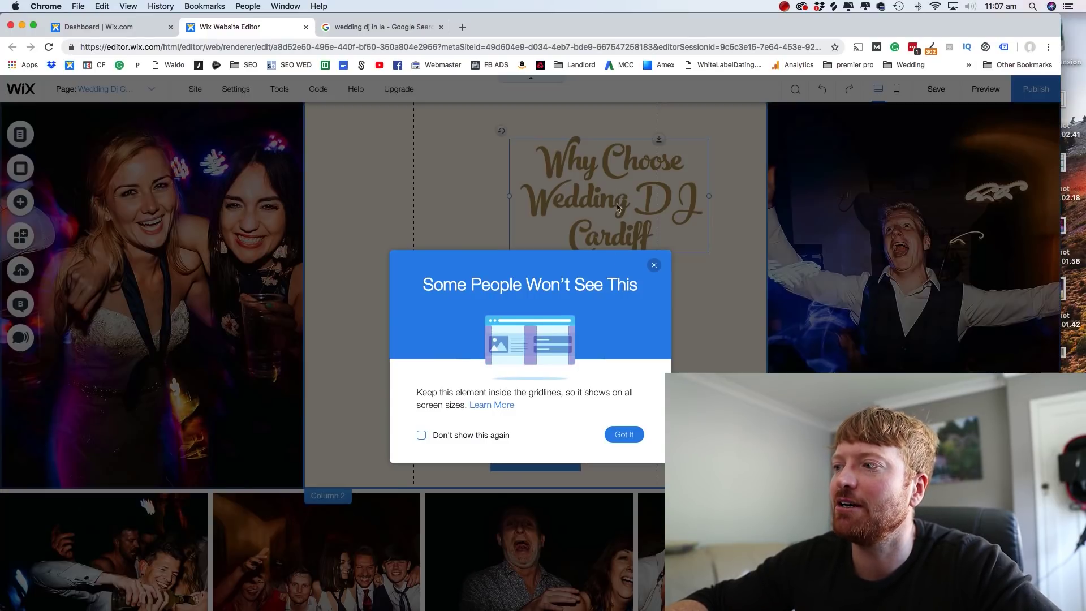
click(624, 435)
key(super+z)
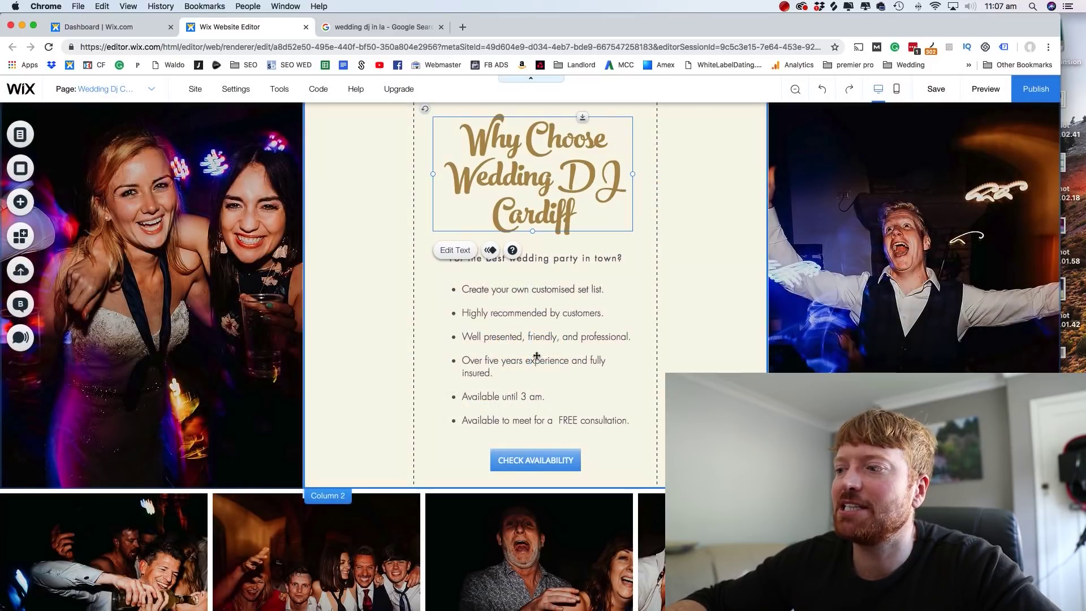
Step: Add a single YouTube video player to the middle of the homepage slideshow's first slide
scroll(535, 359, down, 8)
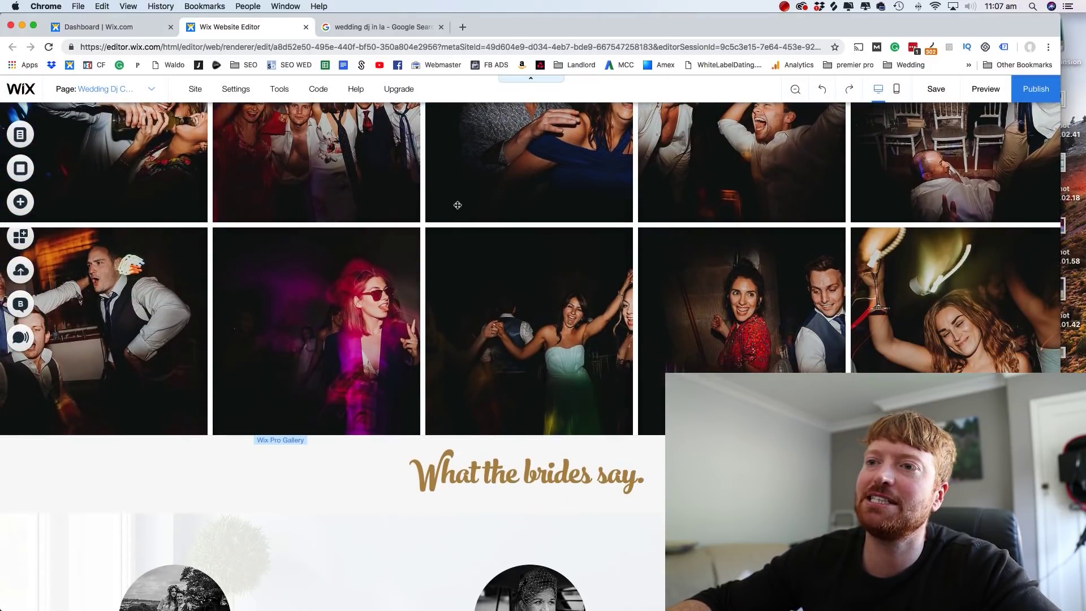
scroll(461, 208, down, 4)
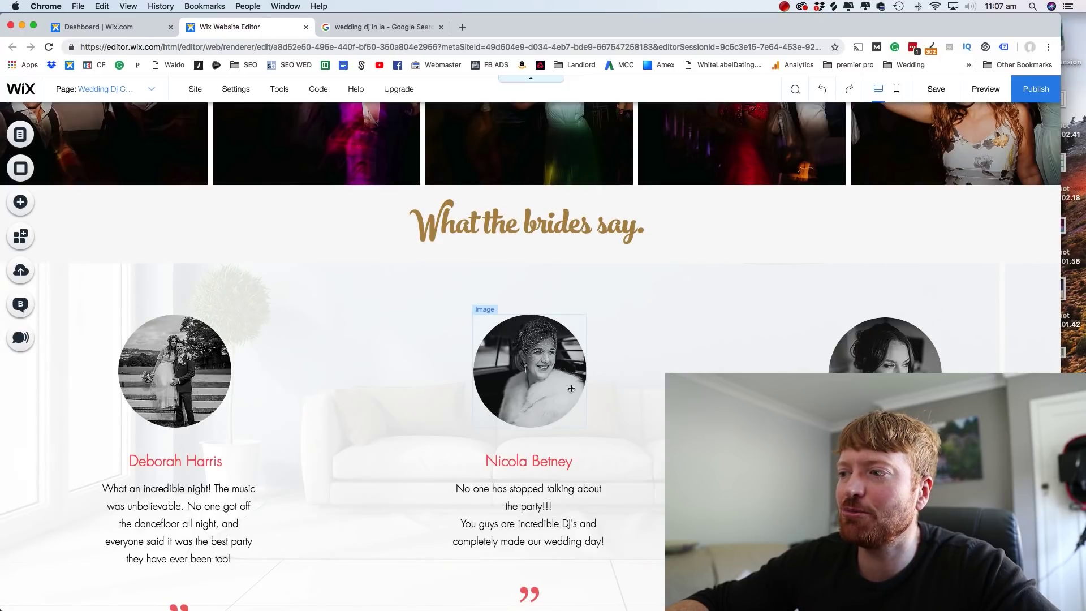
scroll(571, 388, down, 5)
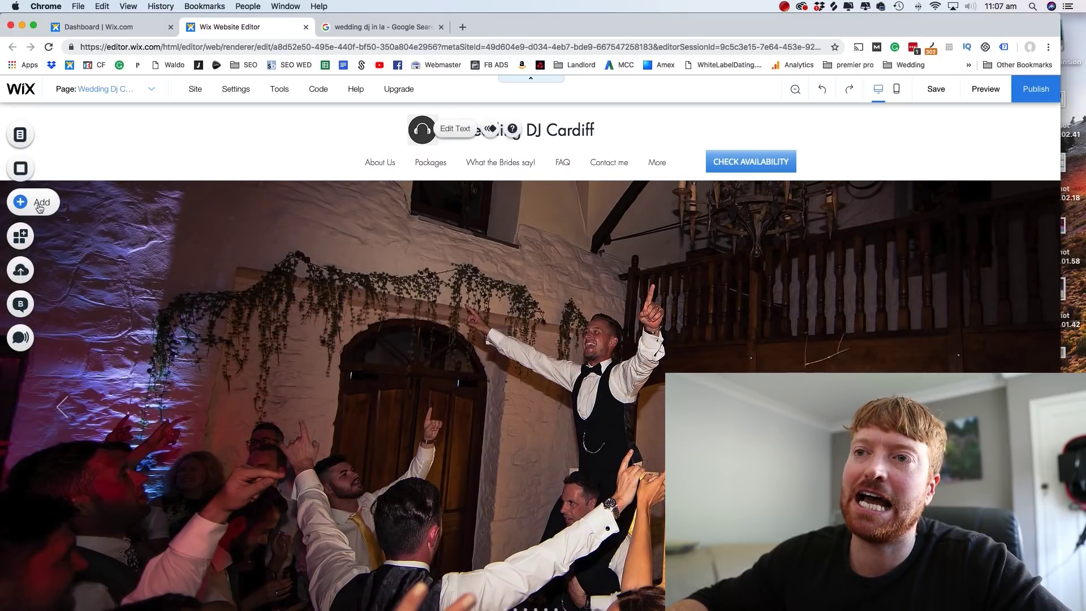
click(39, 208)
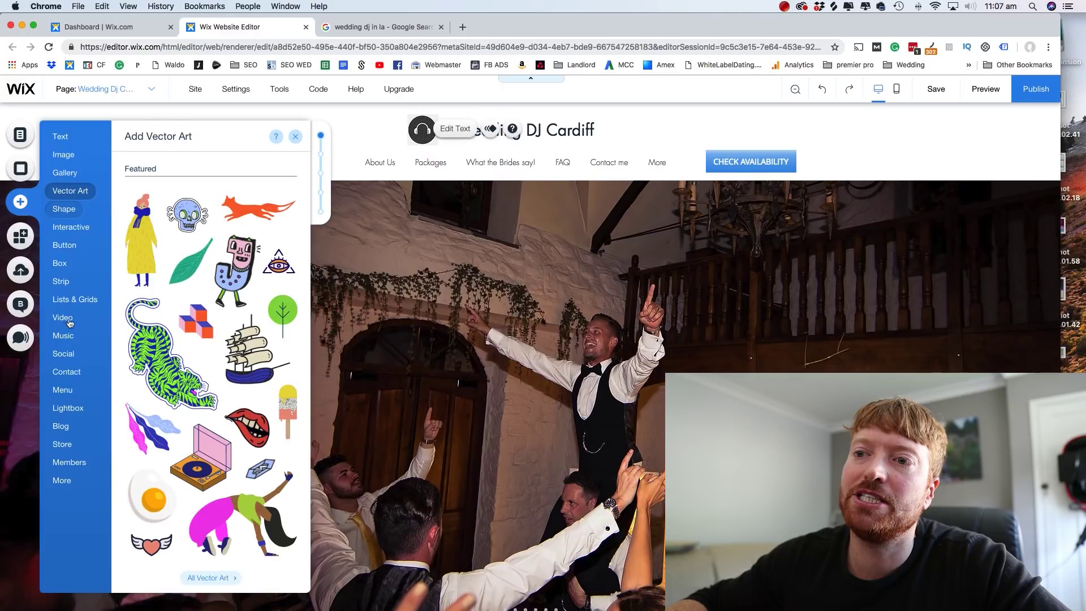
mouse_move(69, 323)
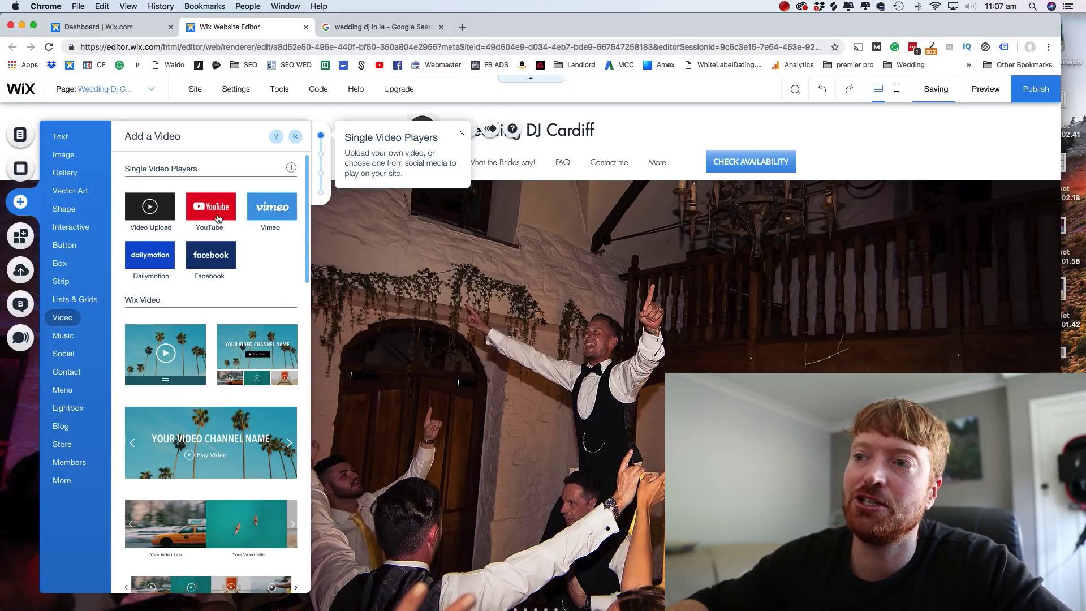
drag(214, 215, 560, 379)
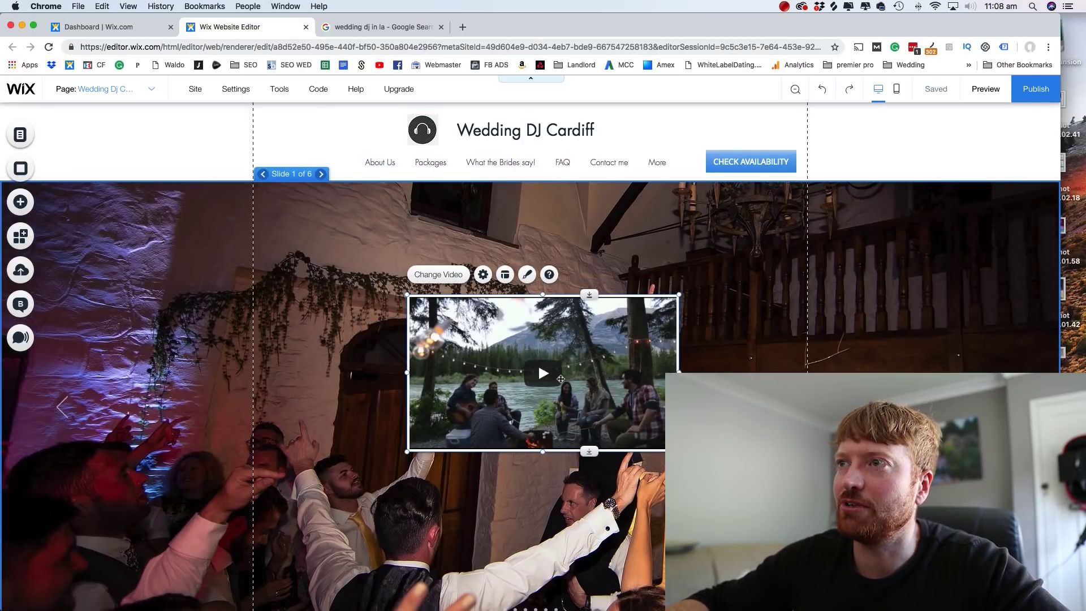
Step: Switch to YouTube, open and pause the "UFC 229 PELEA GRATIS: McGregor vs Diaz 2" video, and copy its web address
click(391, 26)
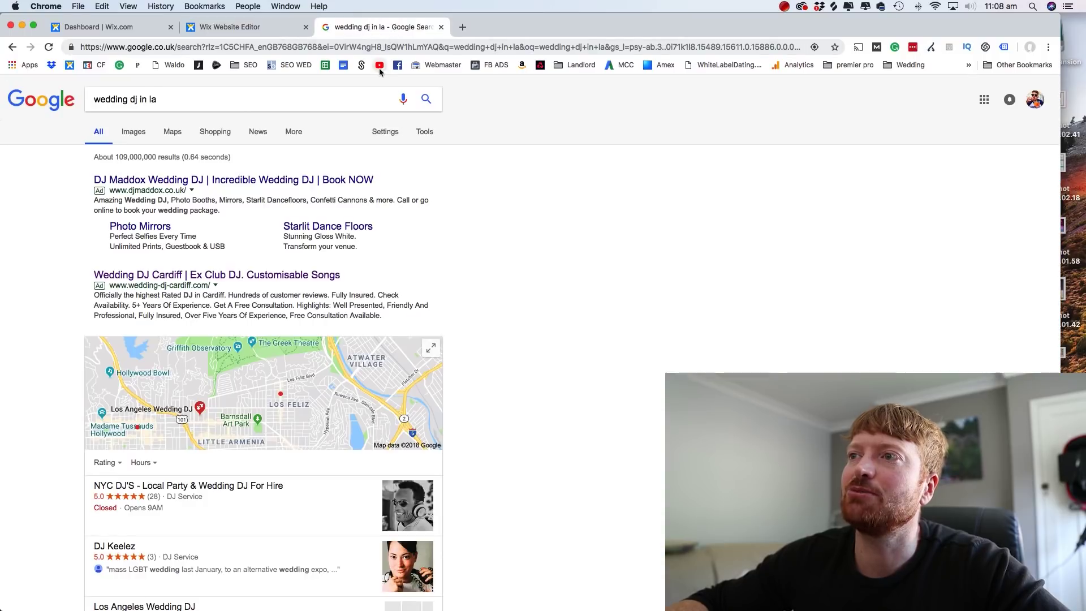
click(379, 64)
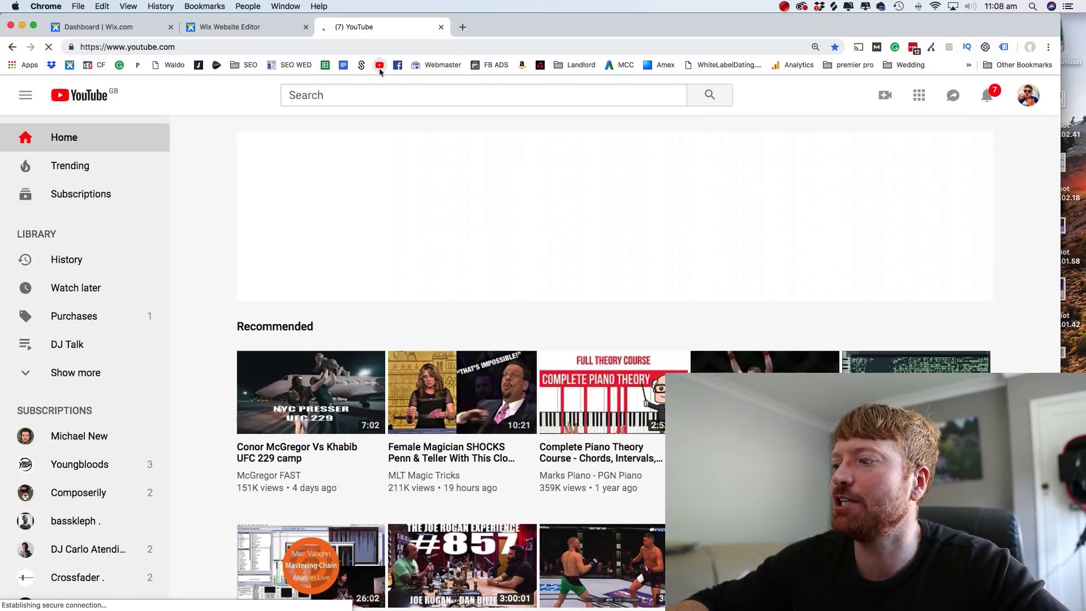
scroll(557, 220, down, 4)
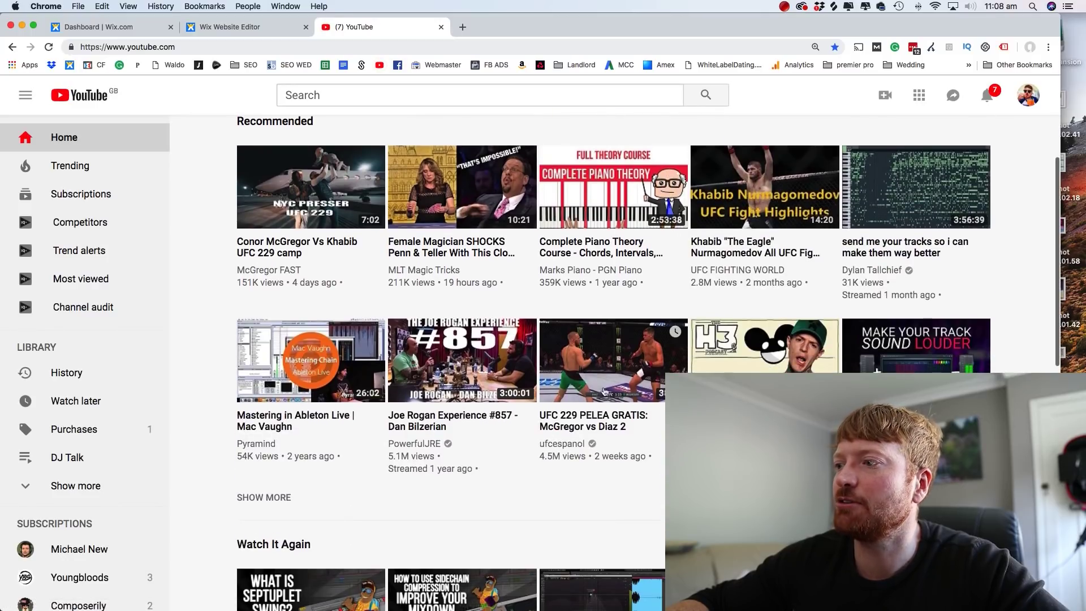
click(611, 399)
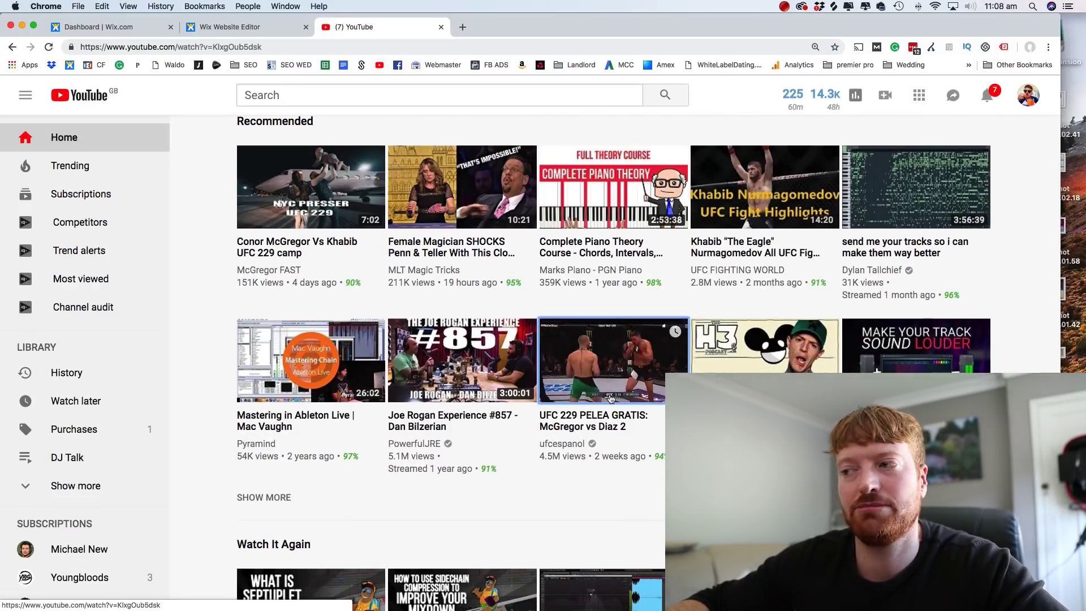
click(63, 502)
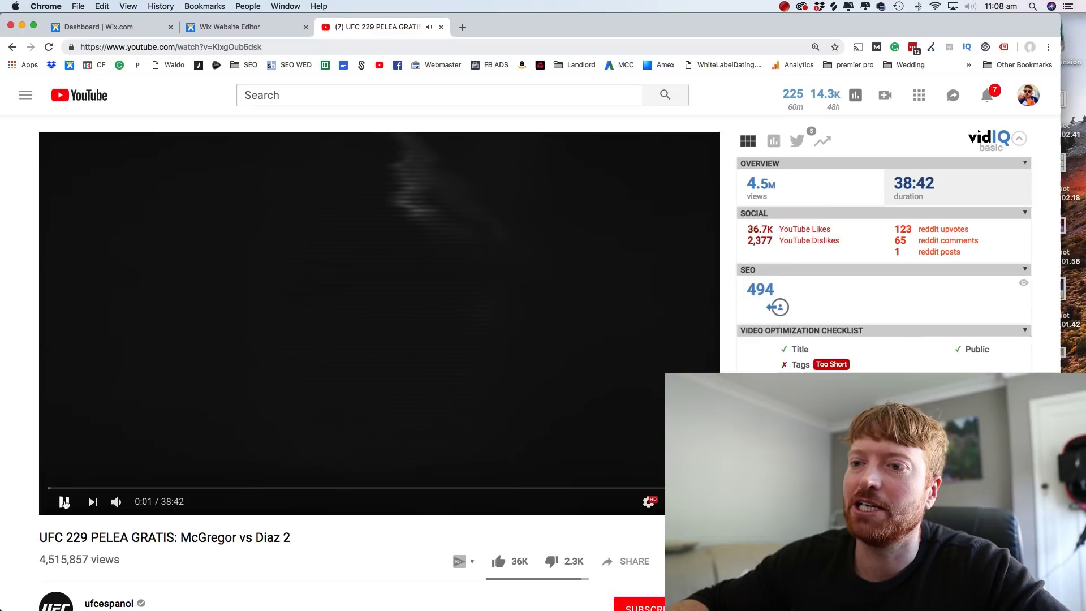
click(206, 47)
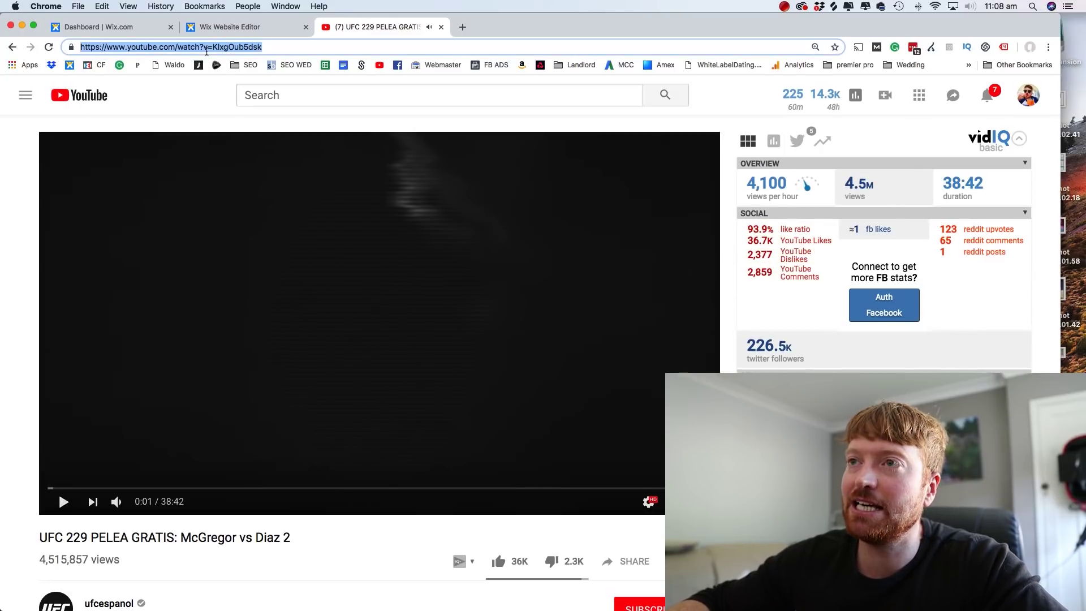
Step: Back in the site editor, replace the placeholder video's web address with the copied YouTube link and close the video settings
click(207, 27)
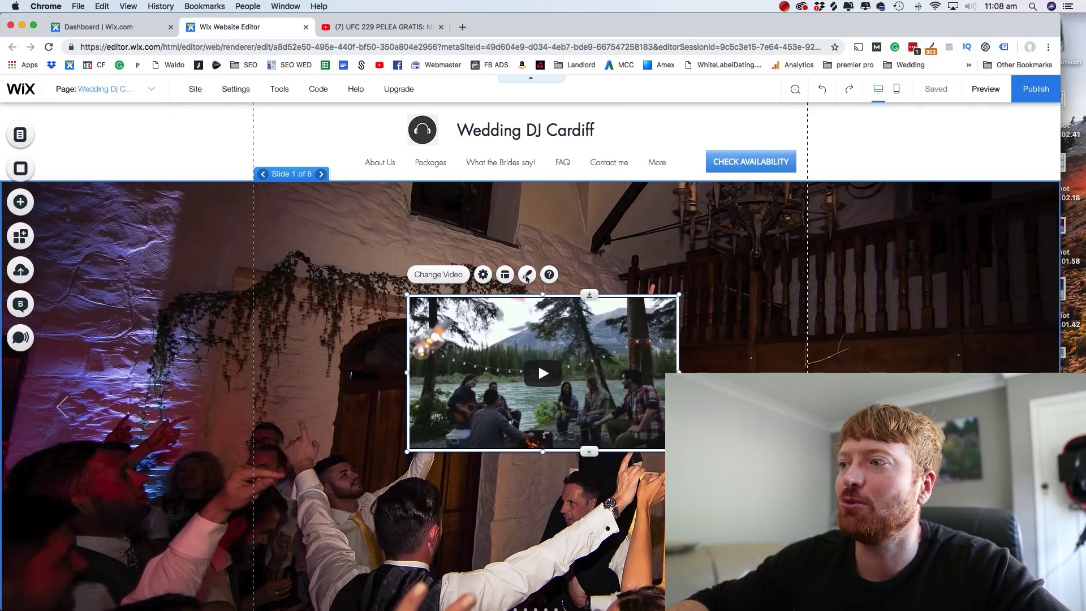
click(451, 276)
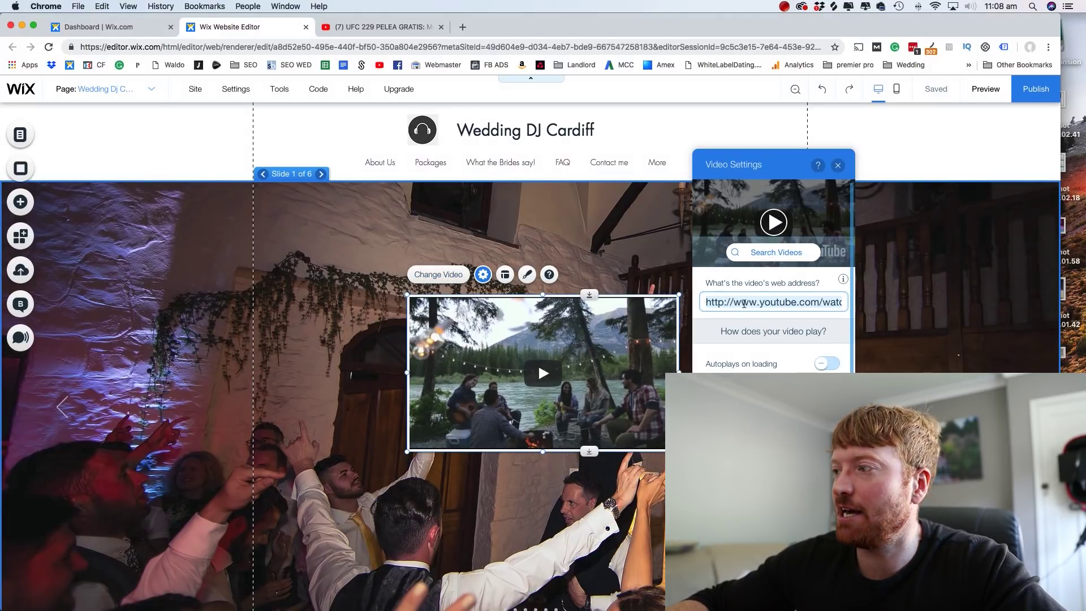
key(super+a)
key(super+v)
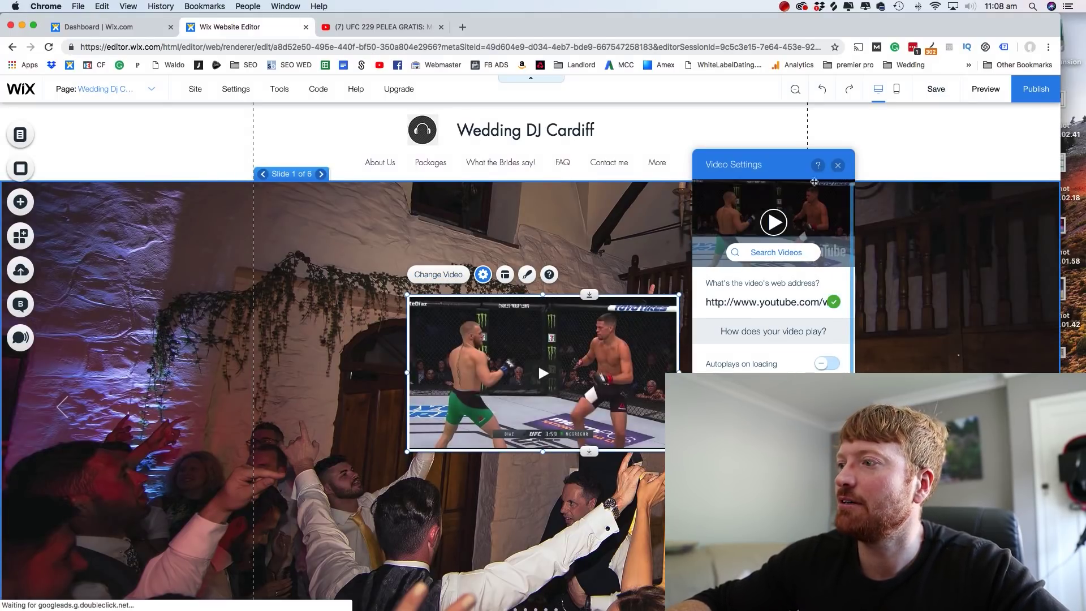
click(839, 166)
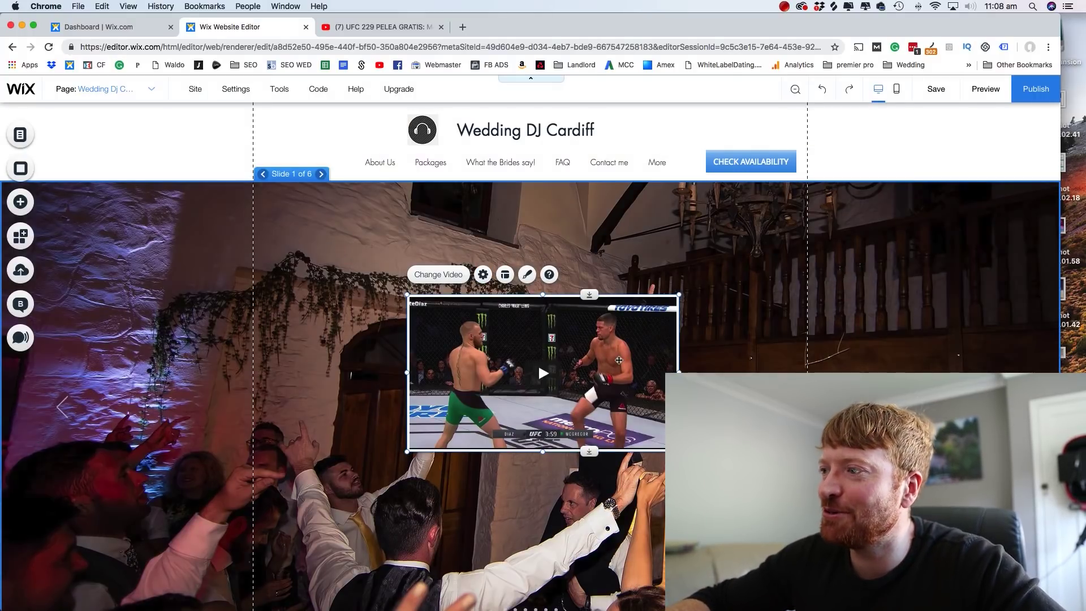
Step: Move the video higher on the slide, enlarge it from its corner, and adjust its position near the slide's centre
drag(619, 360, 540, 297)
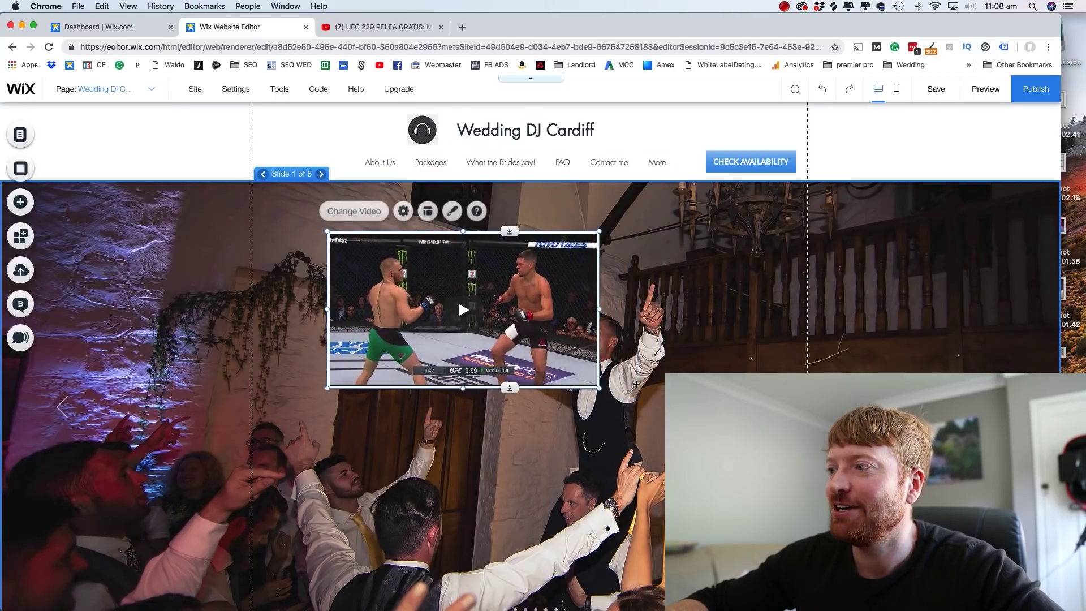
drag(599, 388, 783, 497)
drag(648, 435, 638, 436)
Step: Delete the enlarged video from the slideshow and undo the deletion
scroll(639, 434, down, 2)
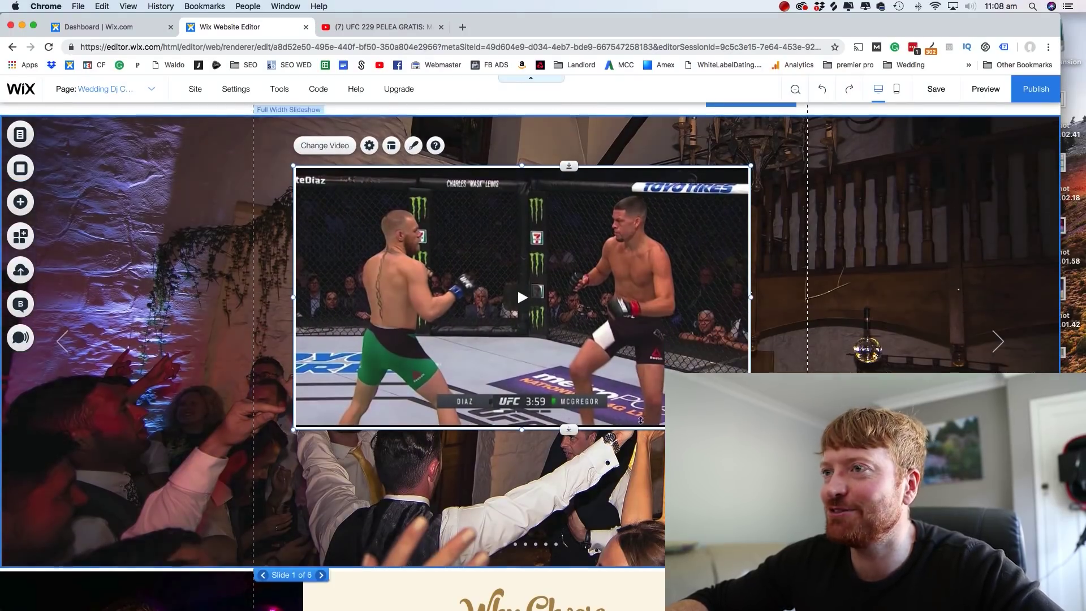
key(Delete)
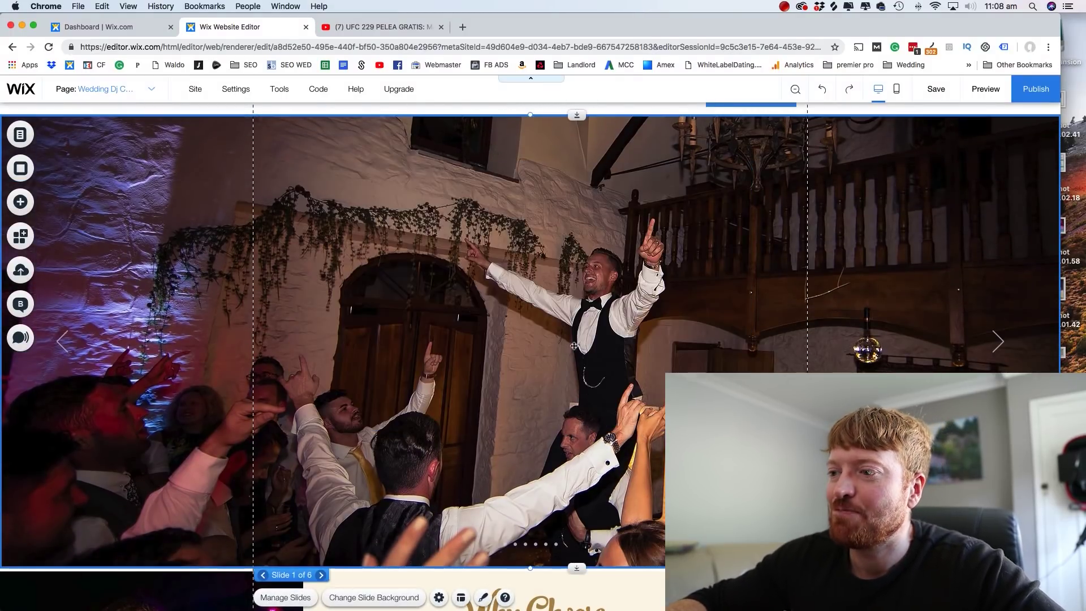
key(super+z)
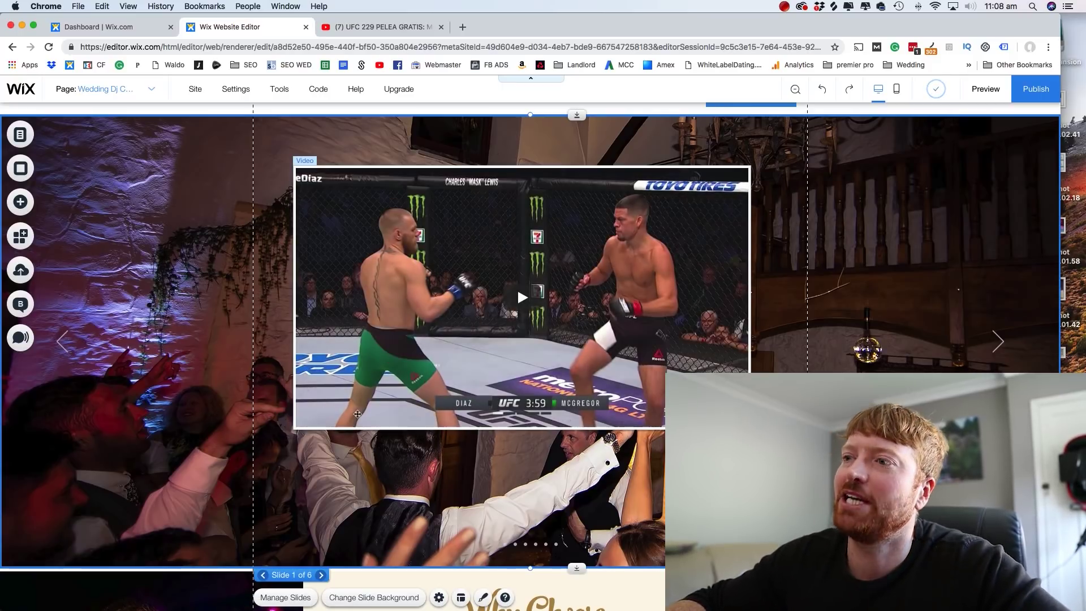
Step: In the mobile layout, move the video down to the middle of the slide, and return to the desktop layout
scroll(287, 353, up, 2)
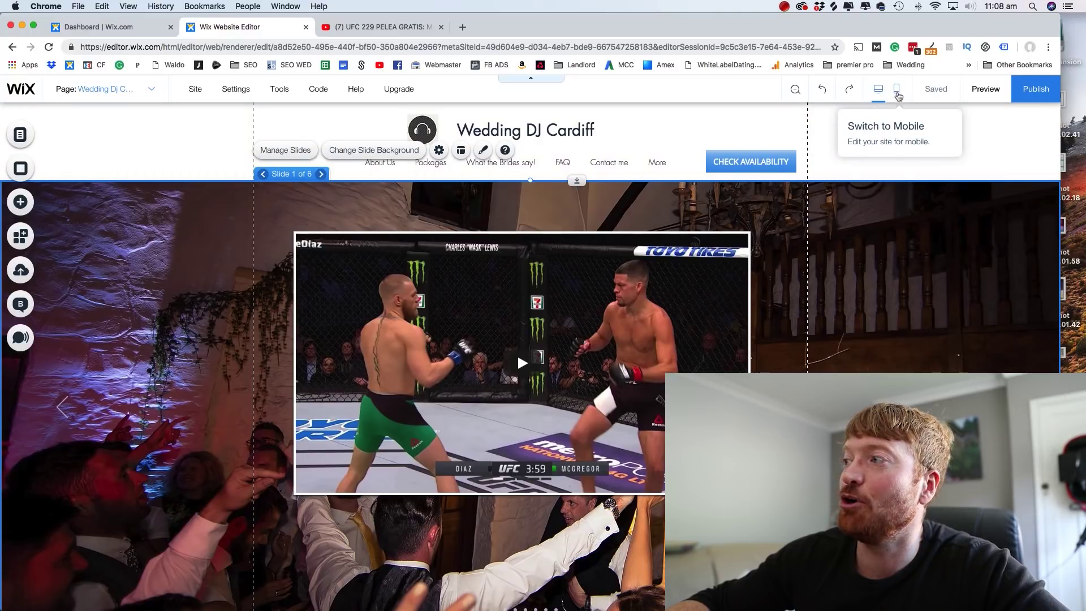
click(896, 91)
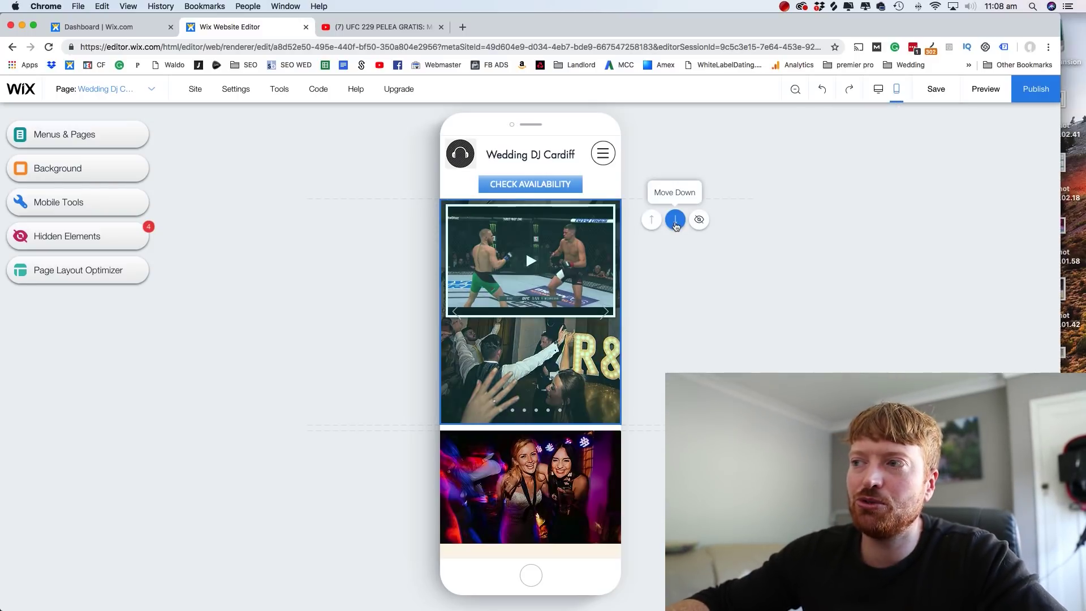
drag(553, 237, 553, 286)
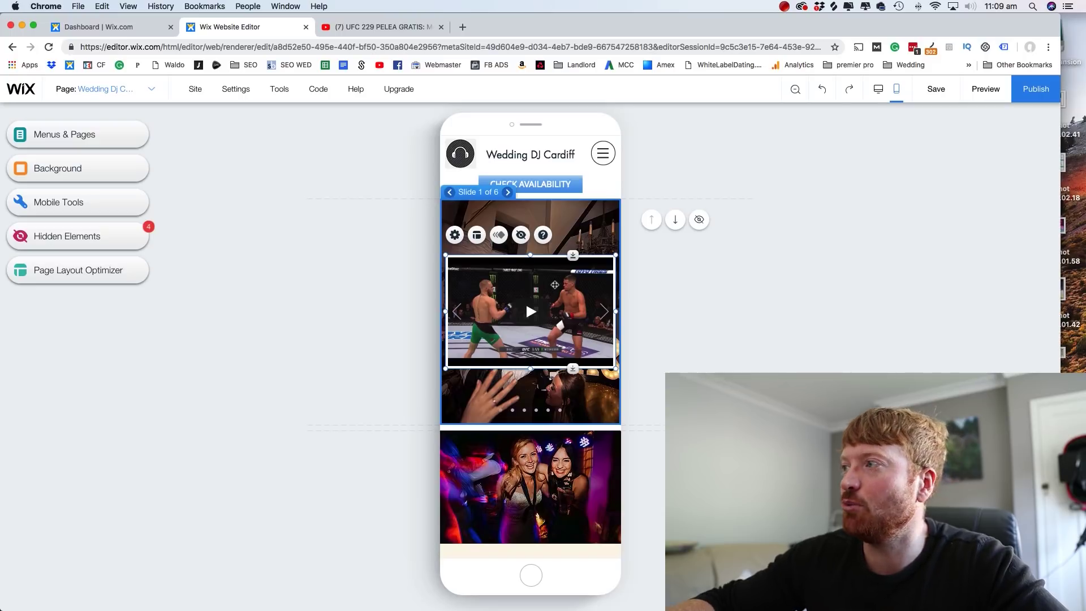
click(877, 90)
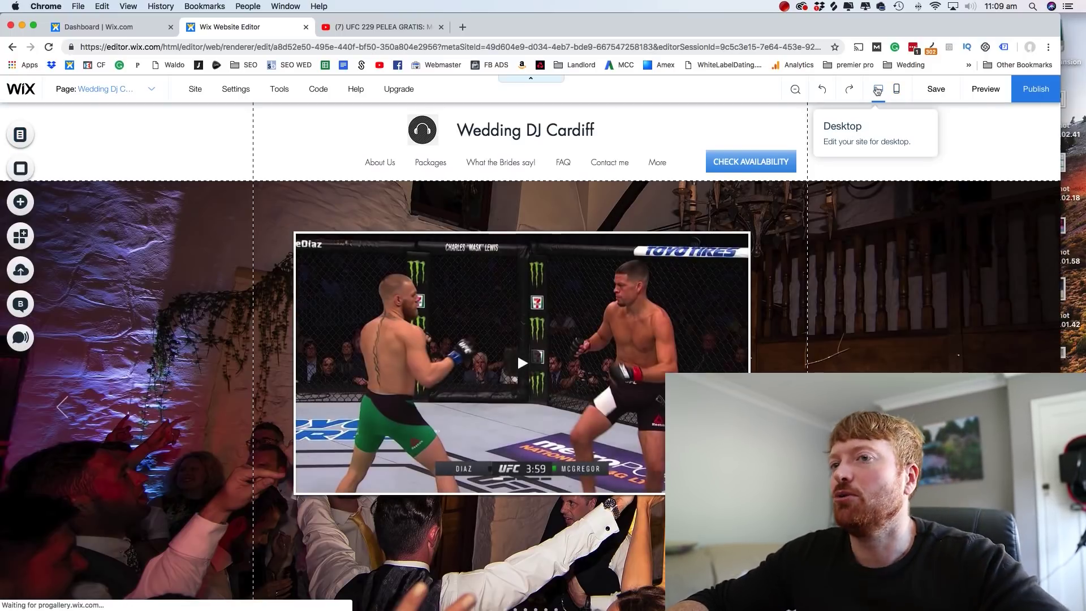
Step: Review the desktop homepage from the slideshow video through the "Why Choose Wedding DJ Cardiff" section to the photo gallery
scroll(254, 284, down, 5)
scroll(254, 284, down, 5)
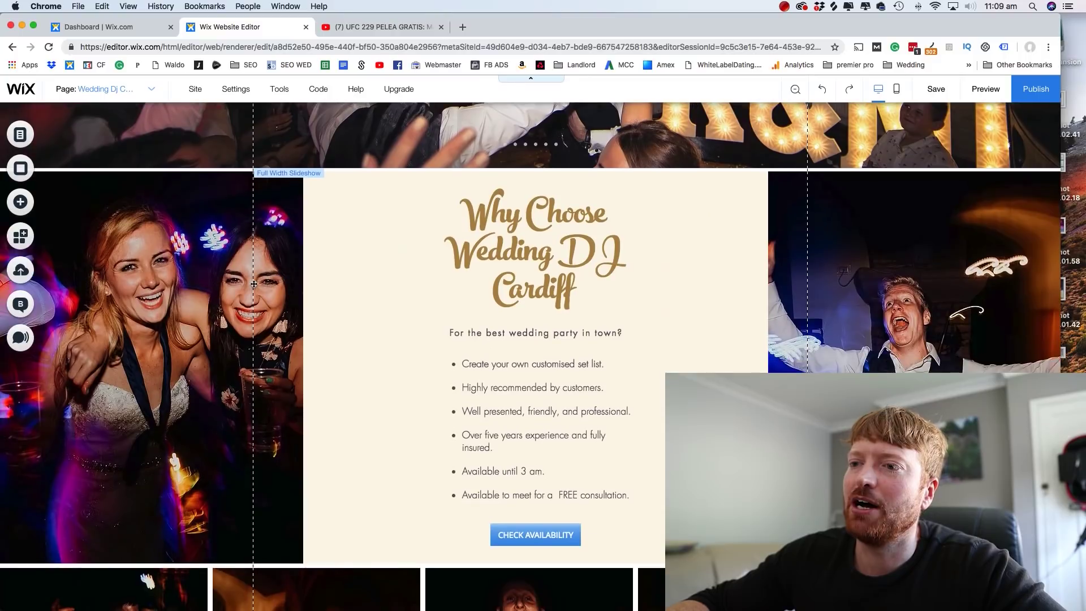
scroll(254, 283, up, 5)
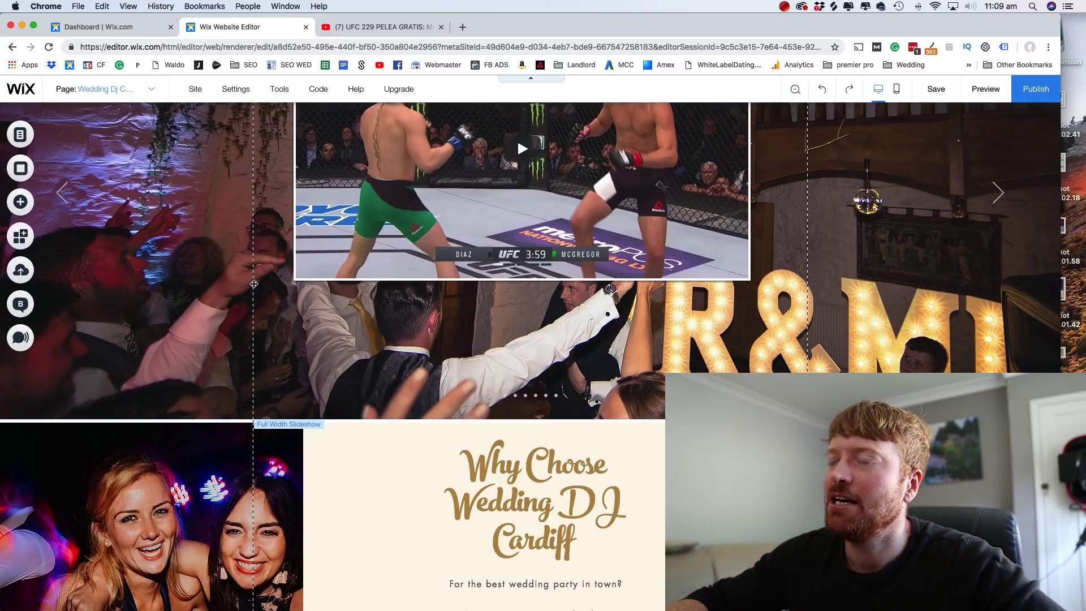
scroll(254, 284, up, 4)
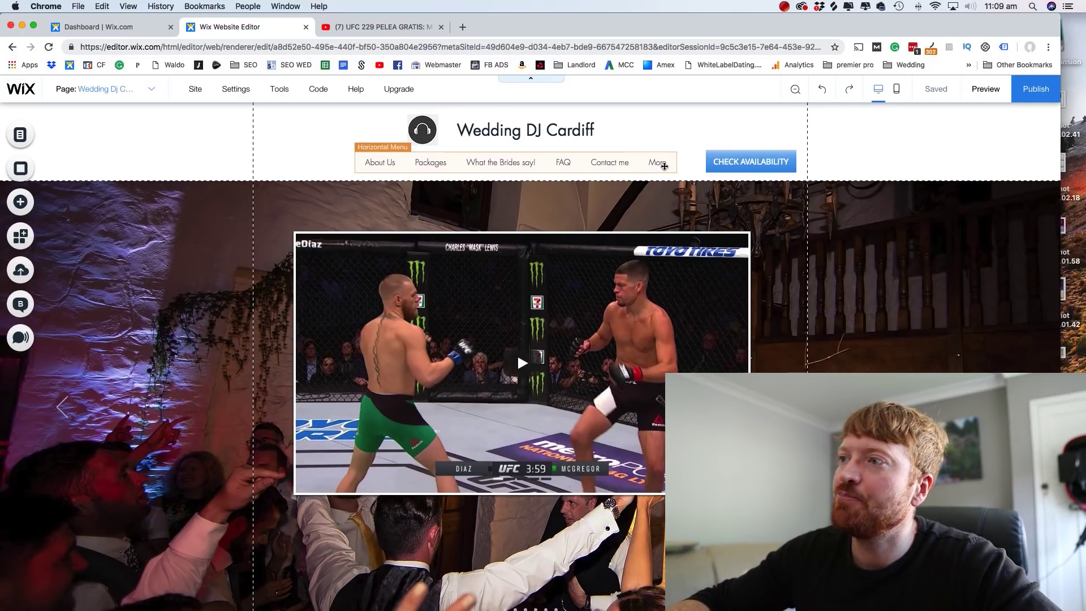
scroll(516, 158, down, 3)
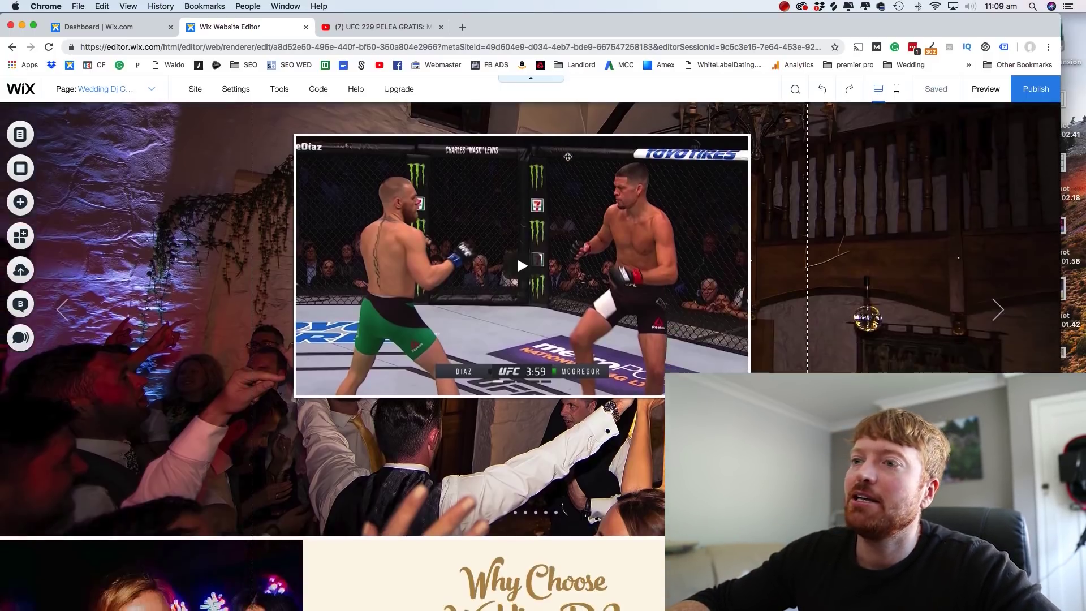
click(568, 157)
scroll(568, 157, up, 2)
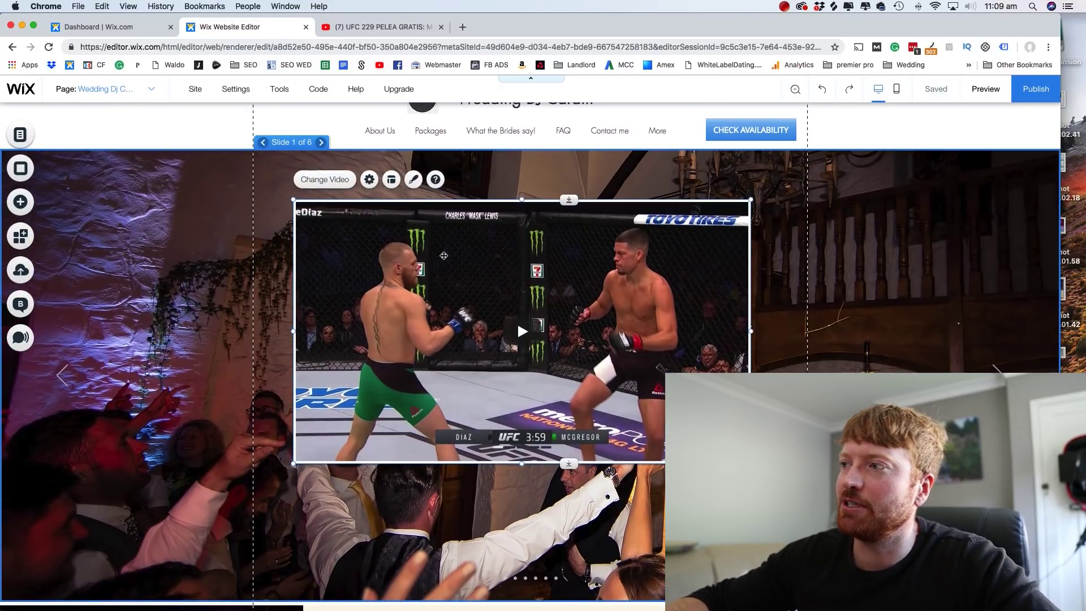
scroll(637, 292, down, 8)
click(637, 292)
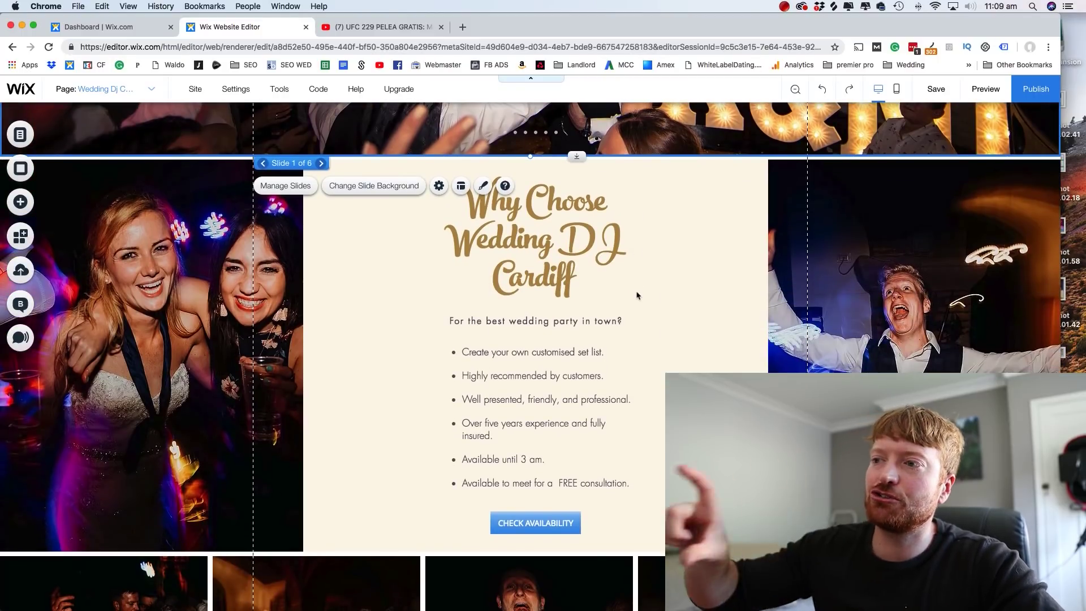
scroll(637, 295, down, 1)
scroll(638, 295, down, 9)
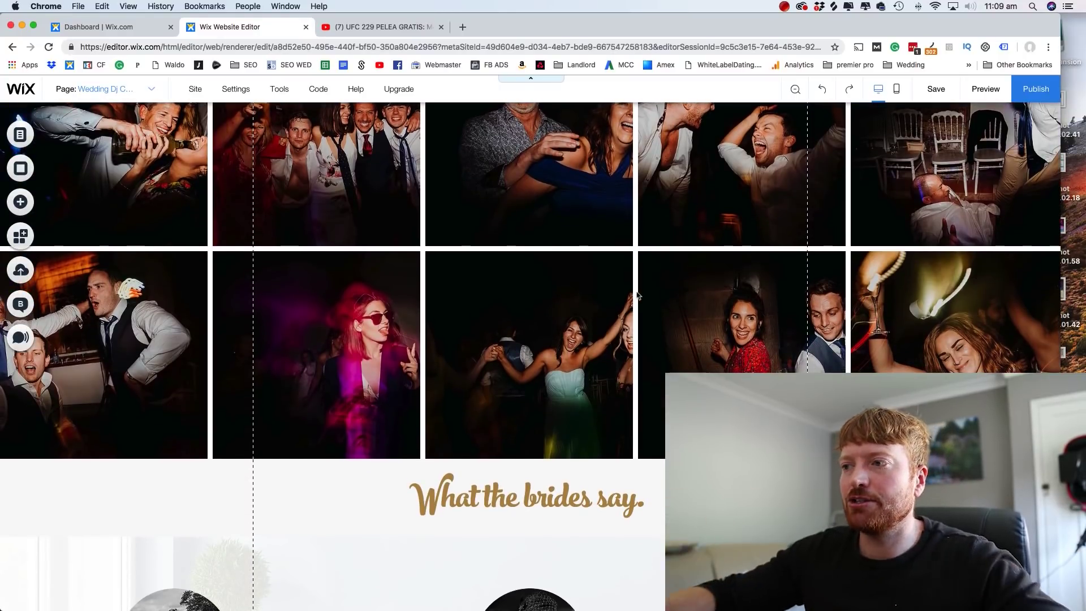
Step: Add a grid-style gallery on top of the existing party photos, just below the Check Availability button
scroll(638, 295, up, 1)
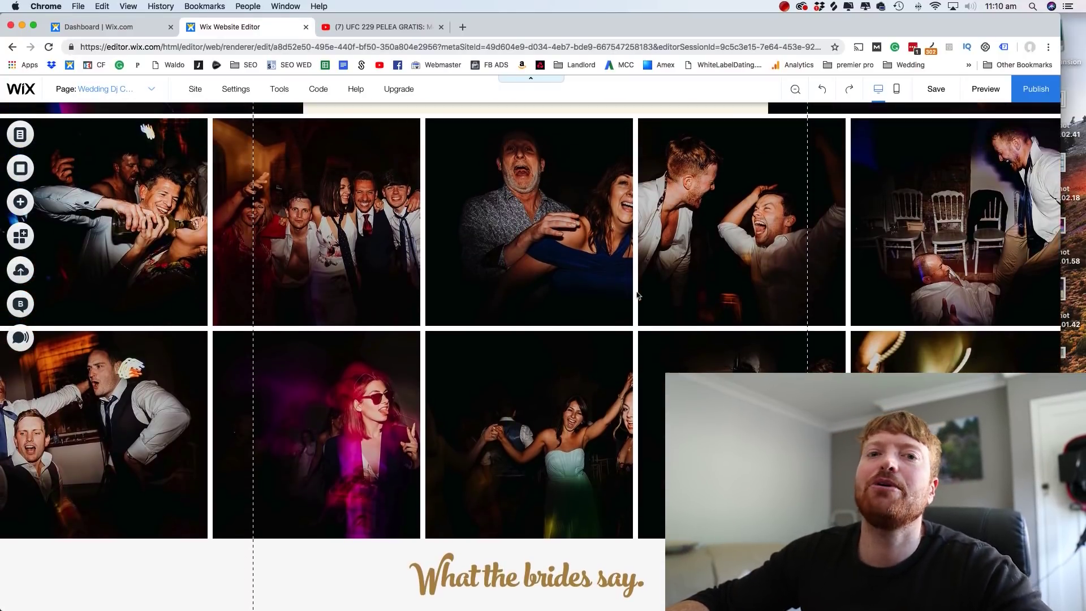
scroll(638, 295, up, 2)
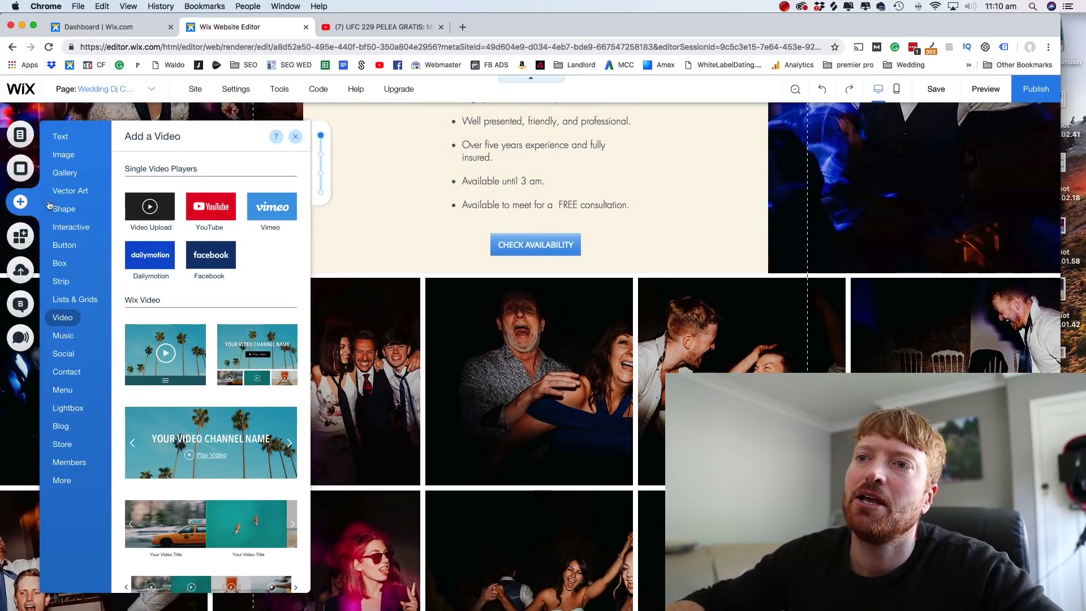
mouse_move(77, 177)
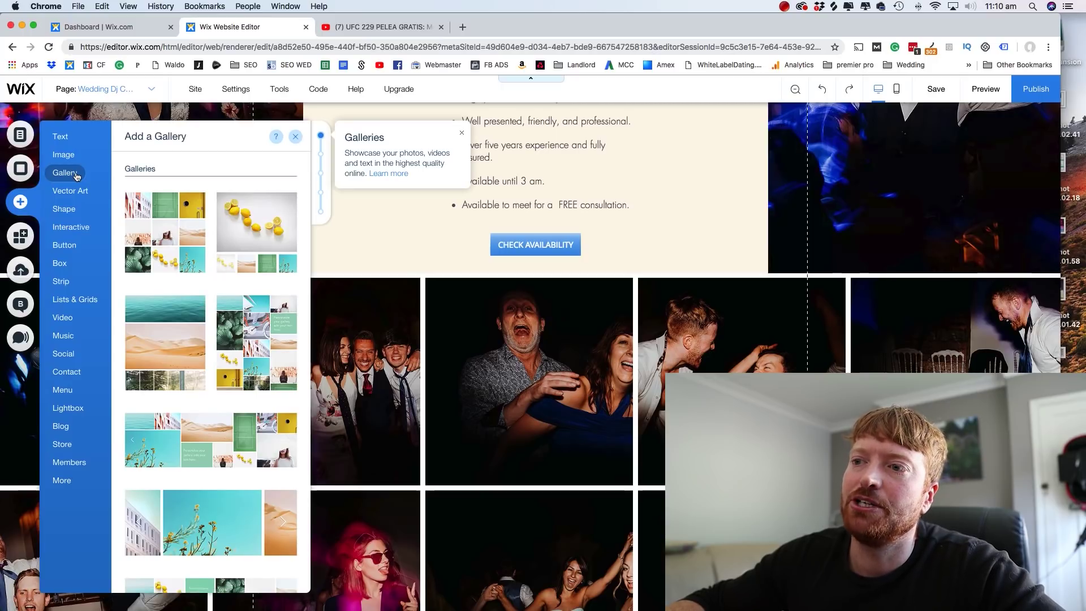
drag(177, 225, 566, 340)
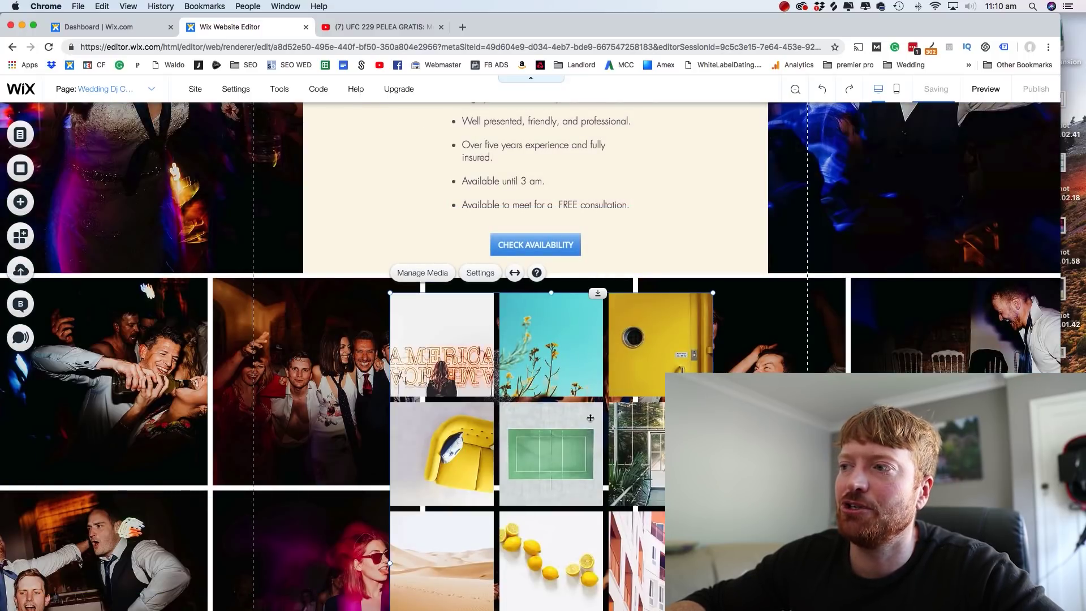
Step: Add a blank white classic strip between the Check Availability section and the party photos
scroll(589, 418, down, 1)
scroll(590, 418, down, 2)
scroll(590, 417, up, 1)
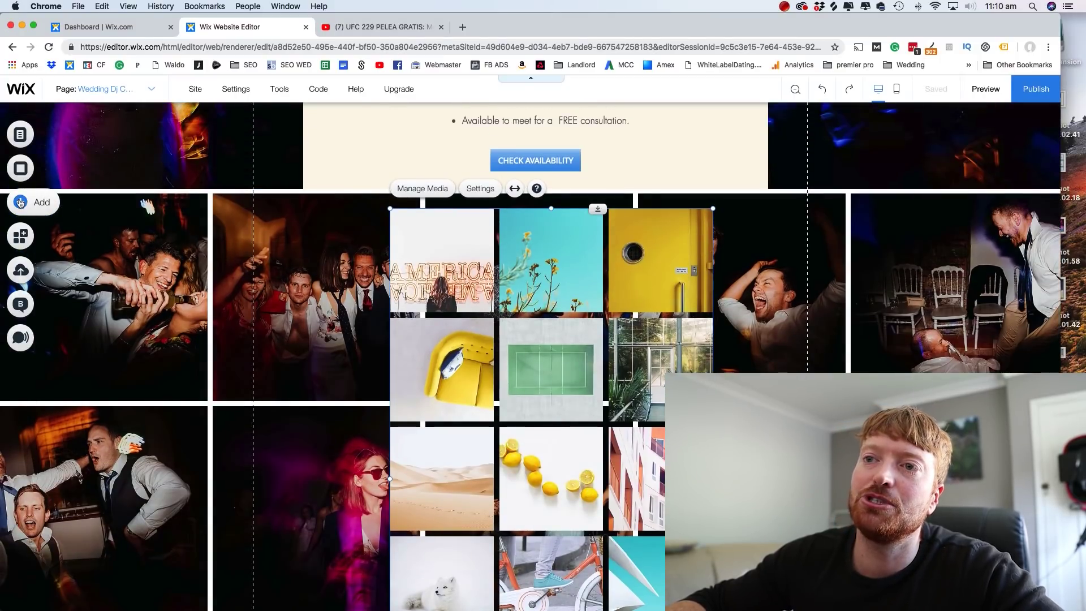
click(20, 203)
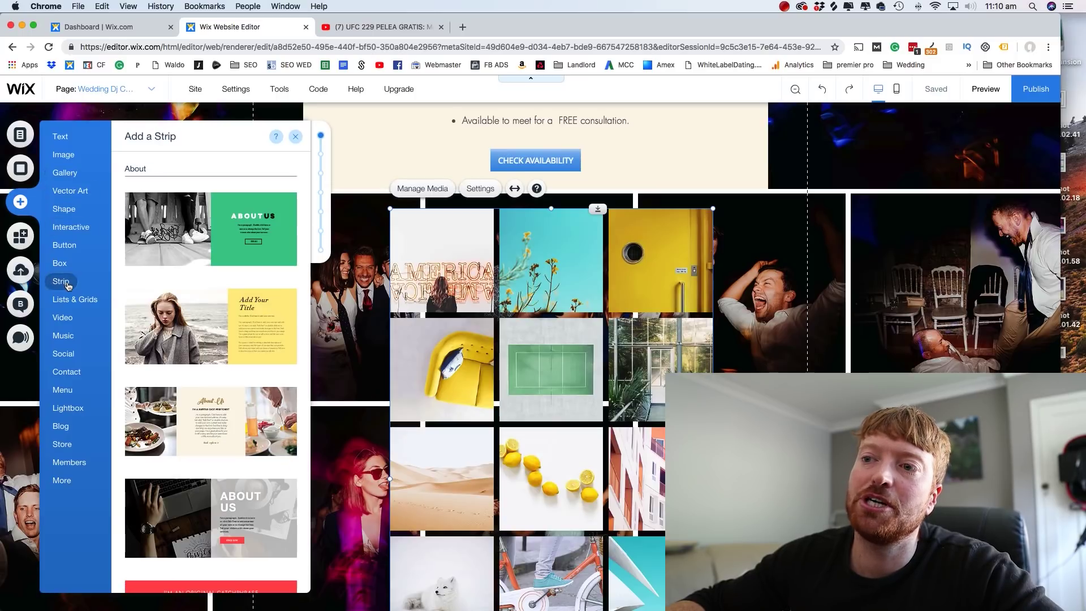
scroll(169, 294, down, 5)
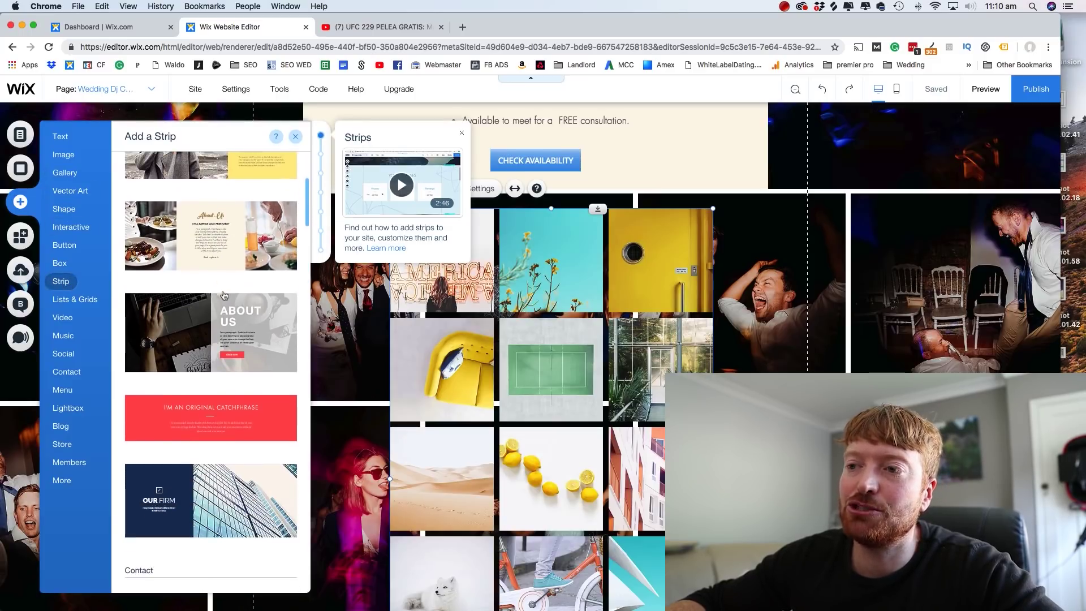
scroll(224, 295, down, 15)
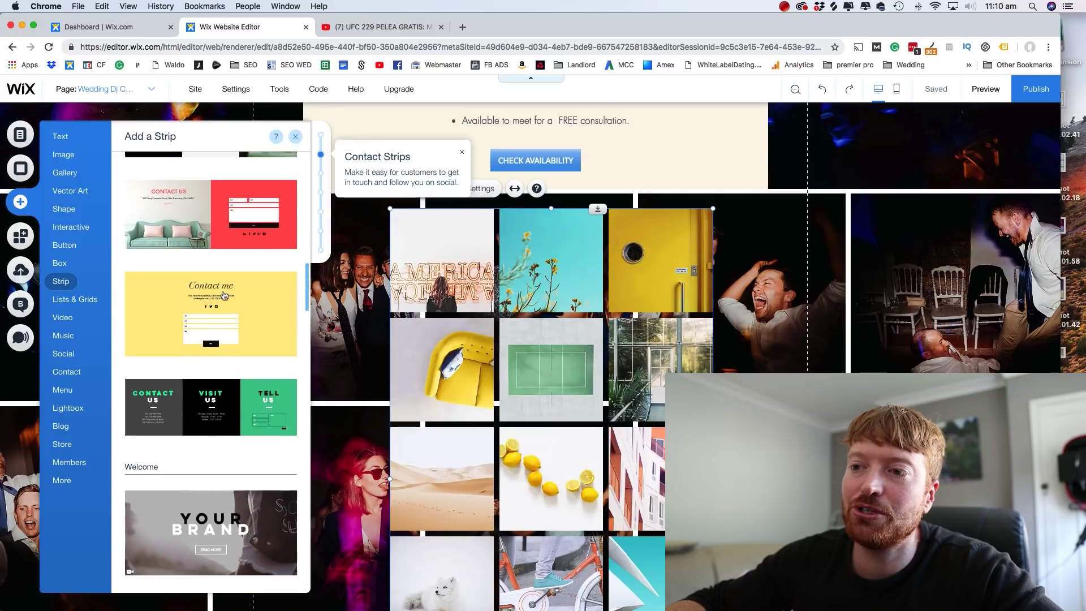
scroll(224, 295, down, 15)
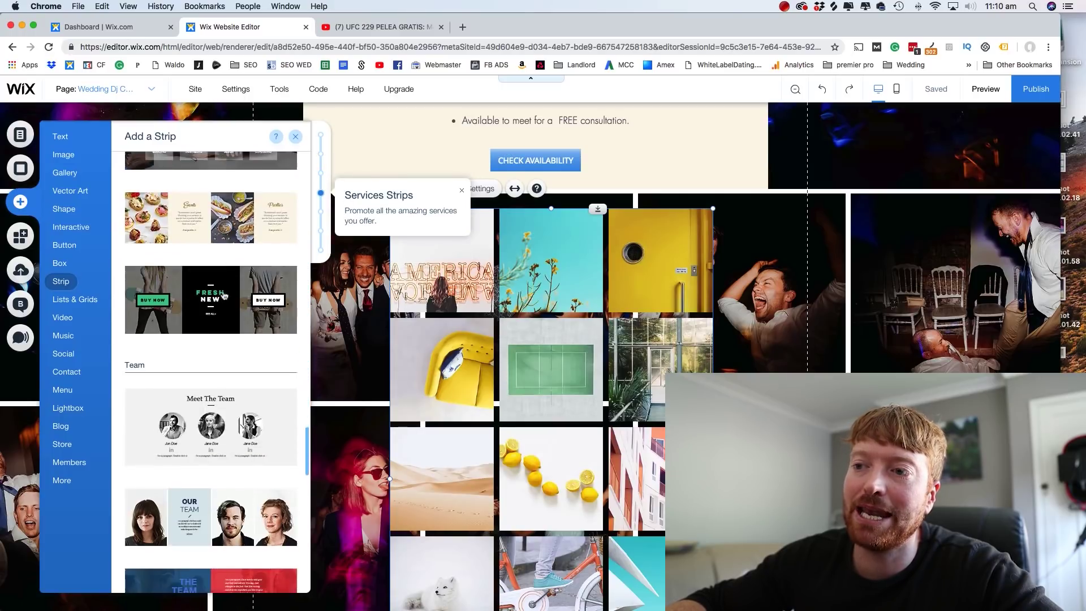
scroll(225, 297, down, 12)
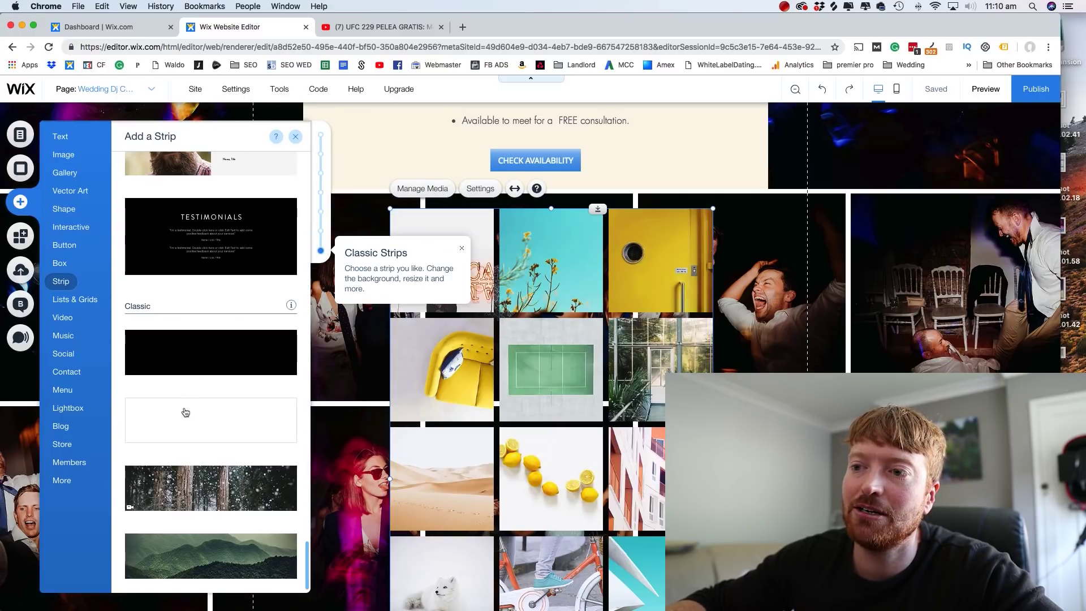
drag(185, 424, 568, 307)
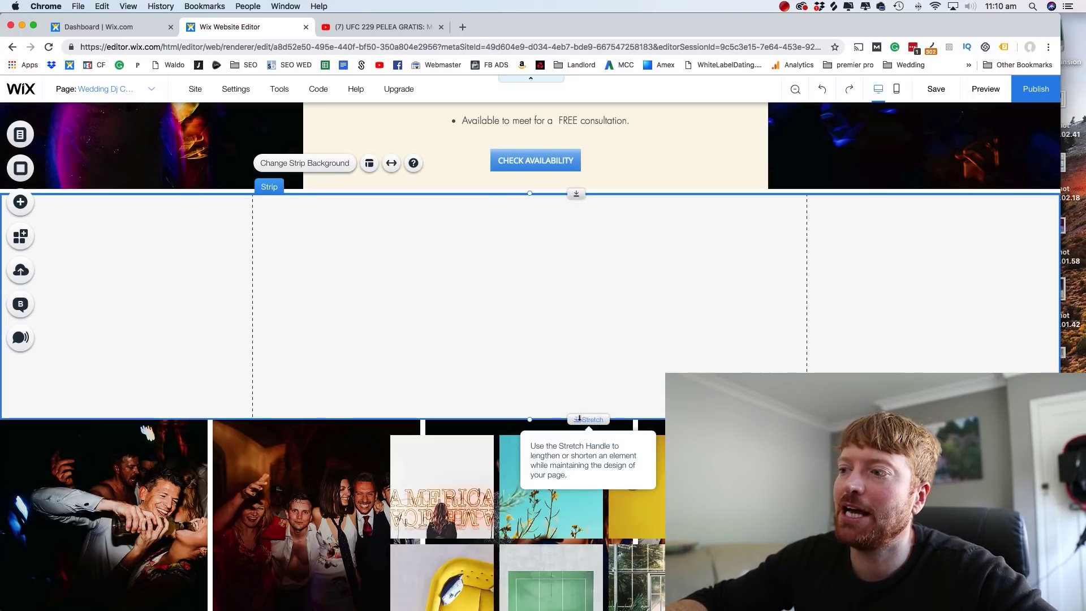
Step: Stretch the blank strip downward to make it much taller, pushing the galleries below further down the page
drag(579, 418, 586, 608)
scroll(587, 595, down, 3)
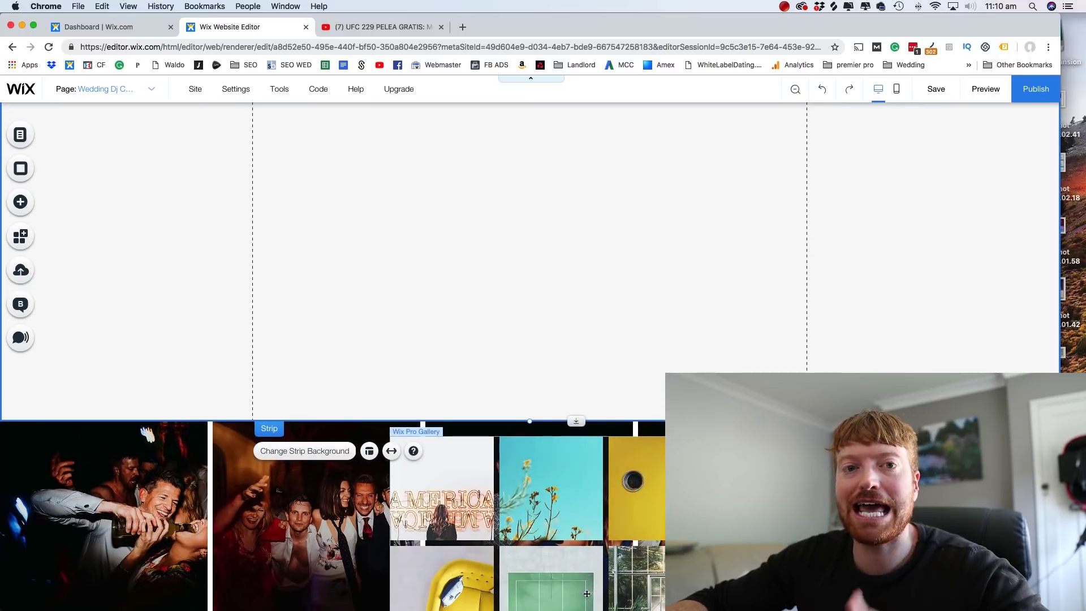
scroll(587, 595, down, 3)
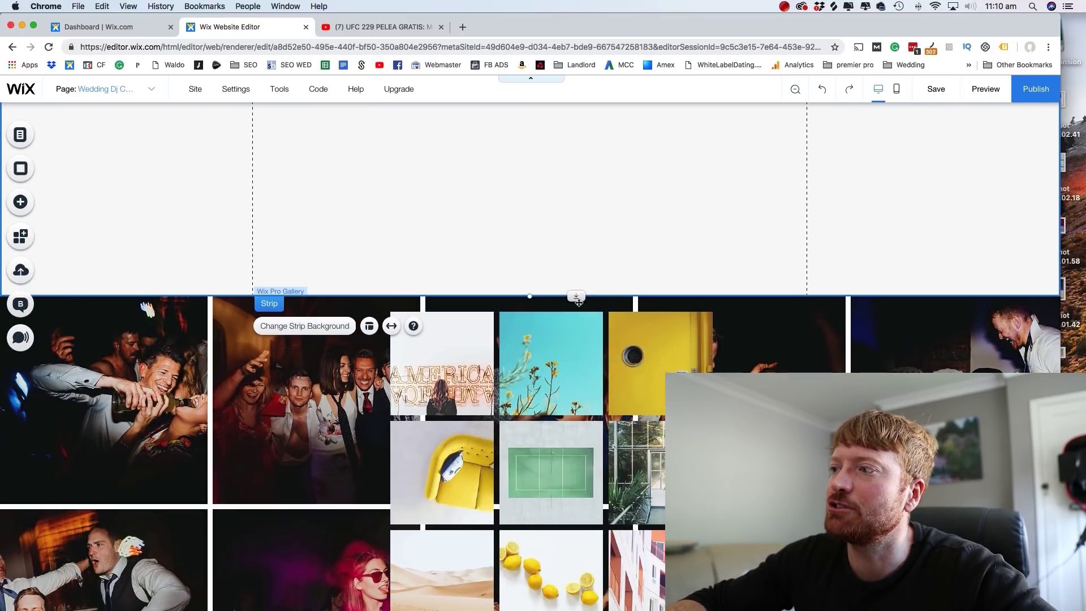
drag(577, 299, 583, 381)
scroll(582, 379, down, 3)
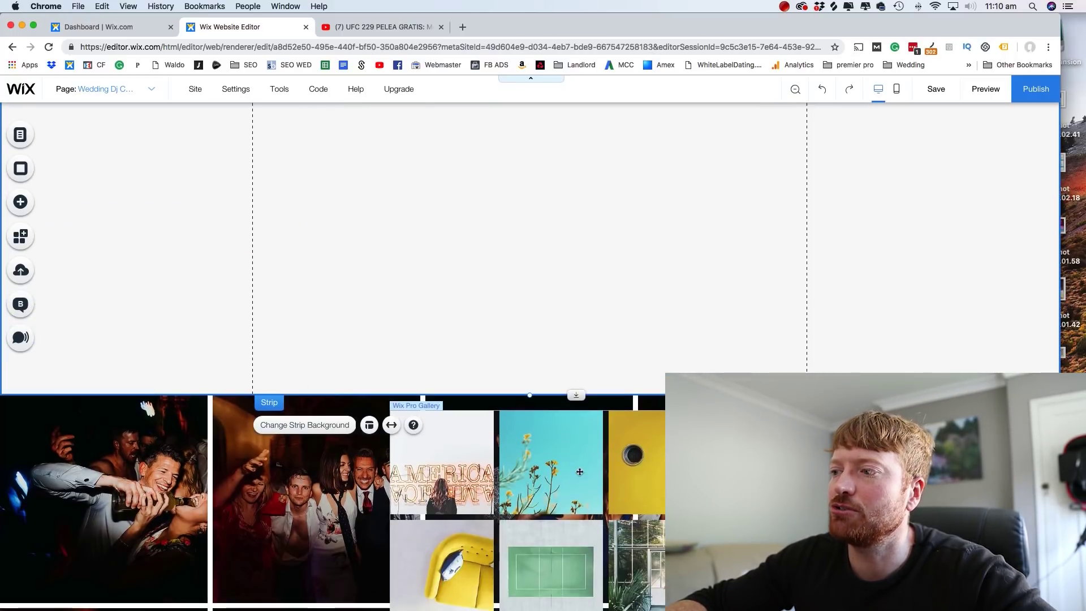
Step: Move the sample grid gallery up onto the blank strip and stretch the strip further to cover the gallery's full height
scroll(568, 252, up, 5)
mouse_move(569, 252)
mouse_down()
mouse_move(568, 235)
mouse_move(567, 248)
mouse_up()
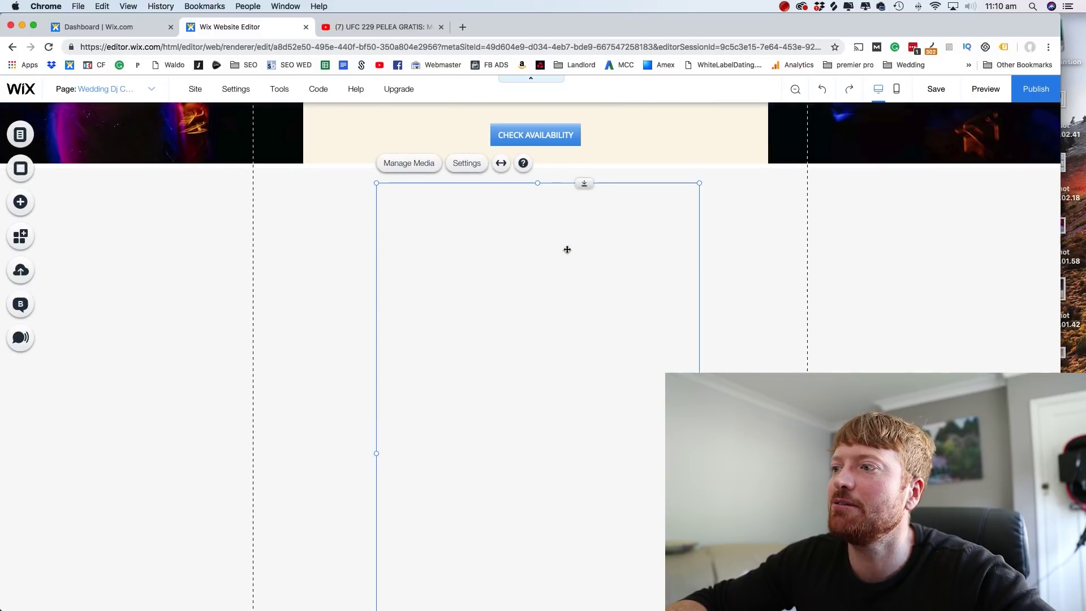
scroll(567, 249, down, 2)
scroll(566, 248, down, 3)
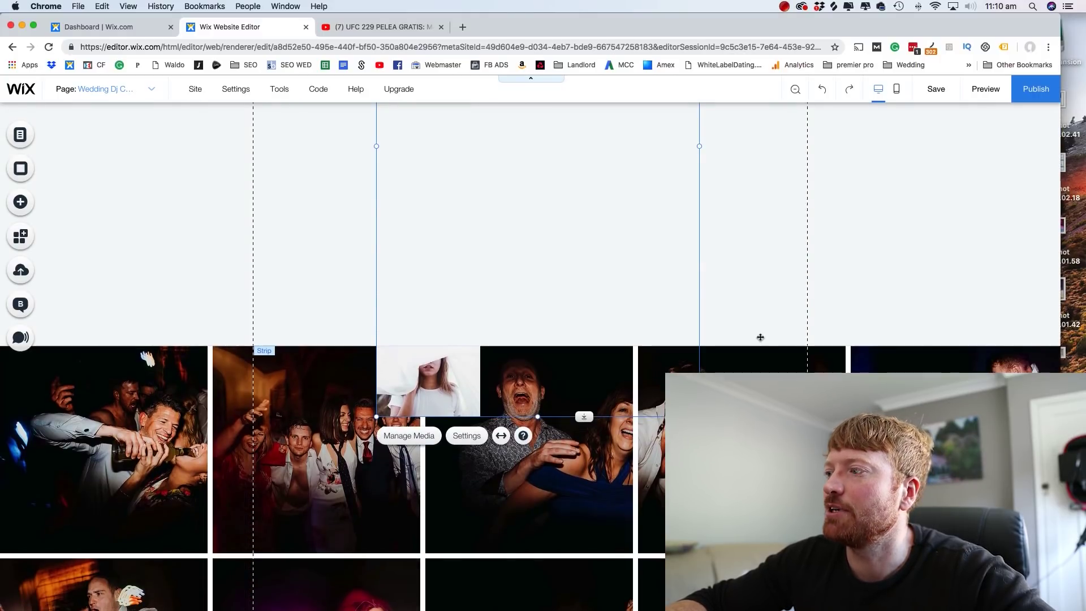
click(760, 337)
drag(576, 346, 575, 451)
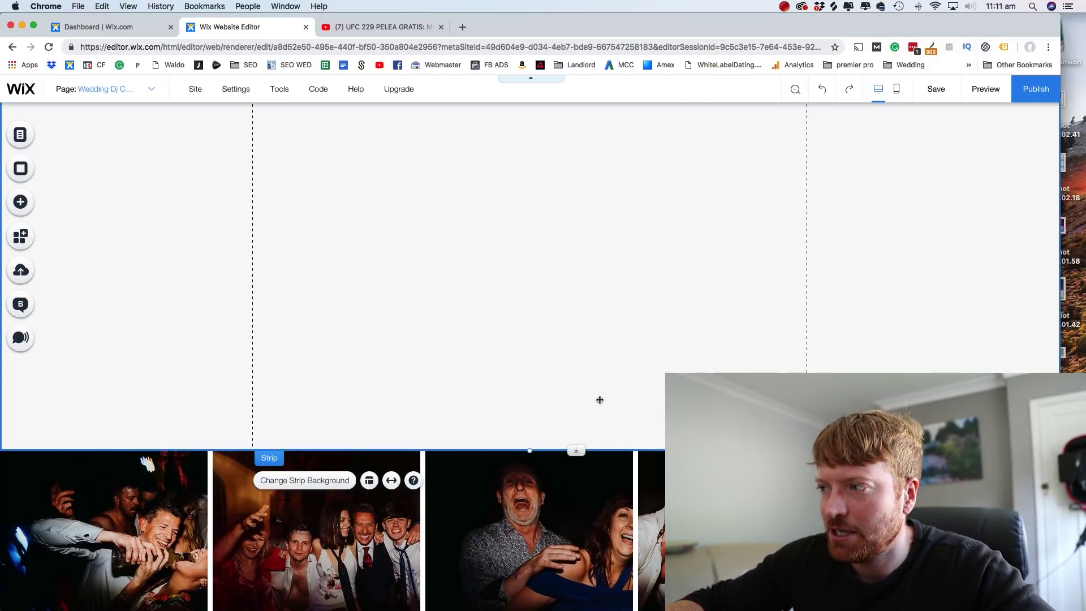
Step: Centre the sample gallery inside the blank strip and align the strip's top edge with the bottom of the Check Availability section
drag(599, 400, 602, 302)
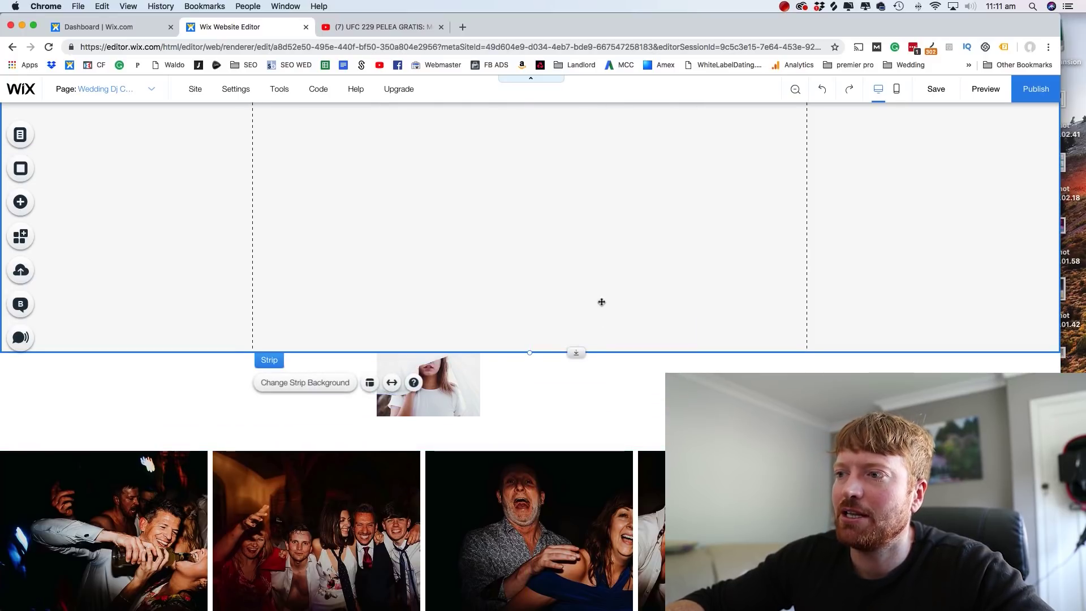
click(466, 386)
drag(467, 387, 459, 307)
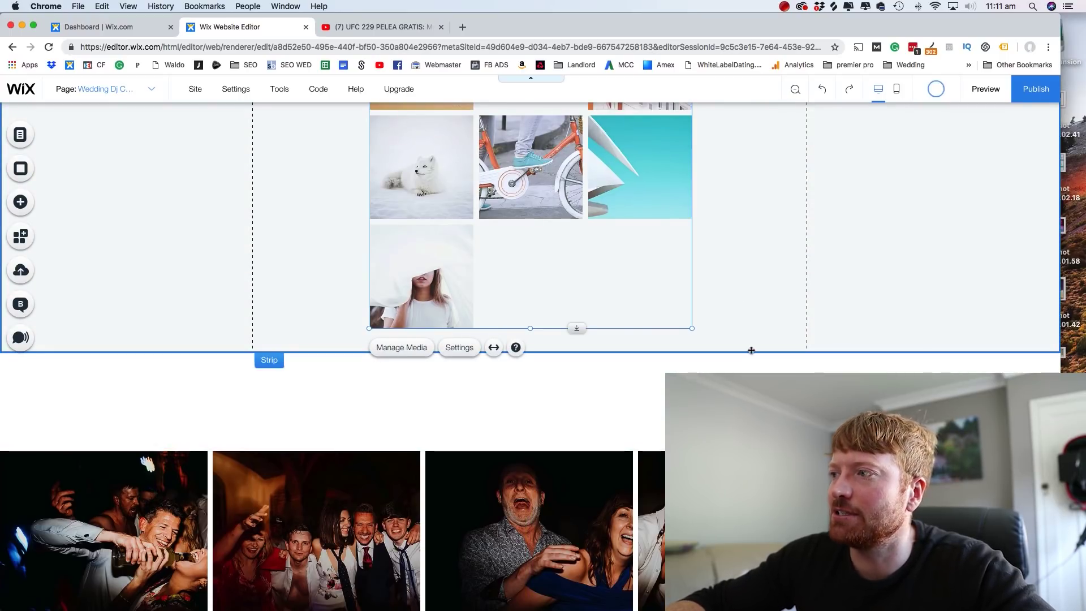
scroll(751, 350, up, 7)
drag(615, 301, 575, 384)
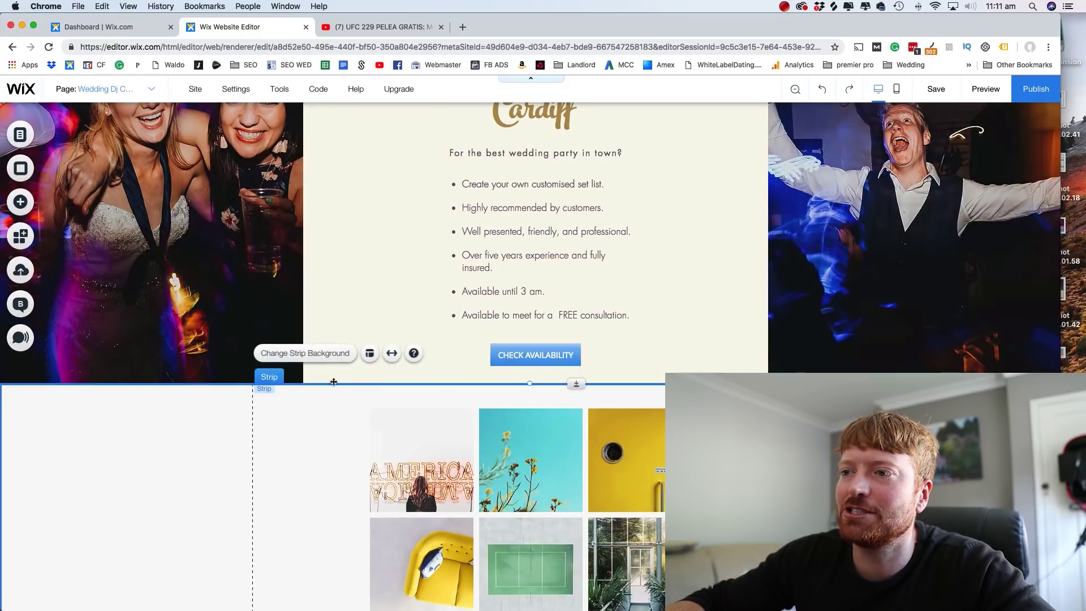
Step: Review the page from the new gallery strip through the party photos to the "What the brides say." testimonials
scroll(509, 430, down, 10)
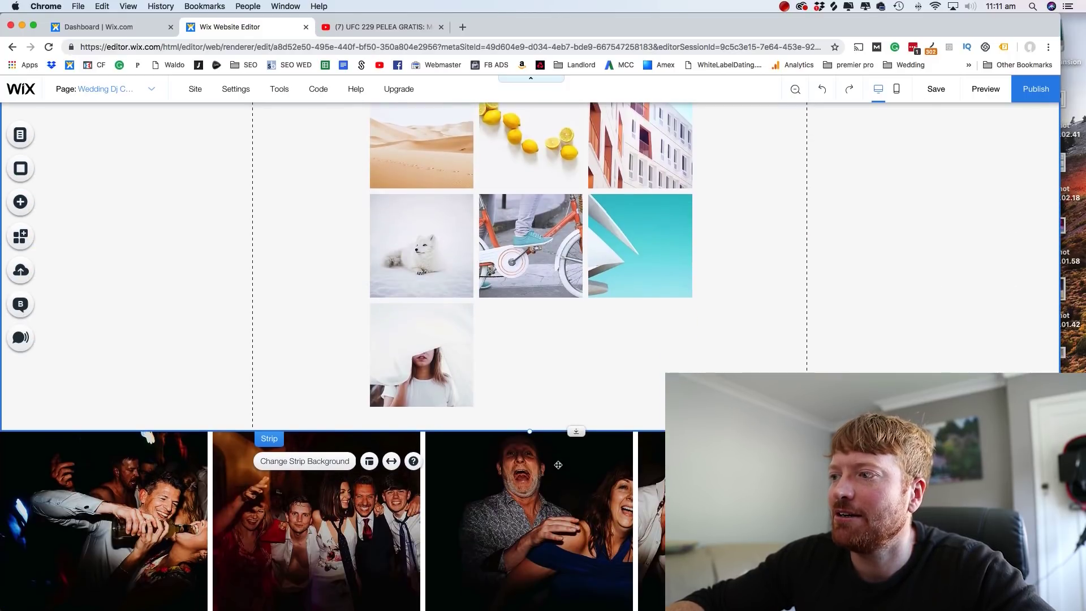
click(583, 473)
click(582, 445)
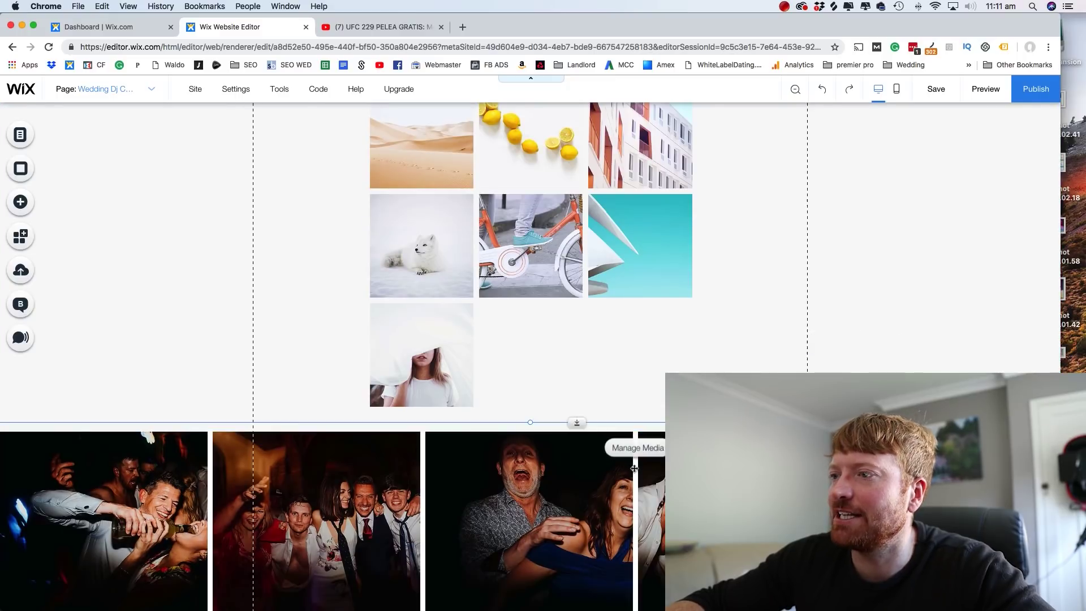
scroll(628, 464, down, 2)
scroll(634, 468, up, 6)
scroll(634, 469, up, 10)
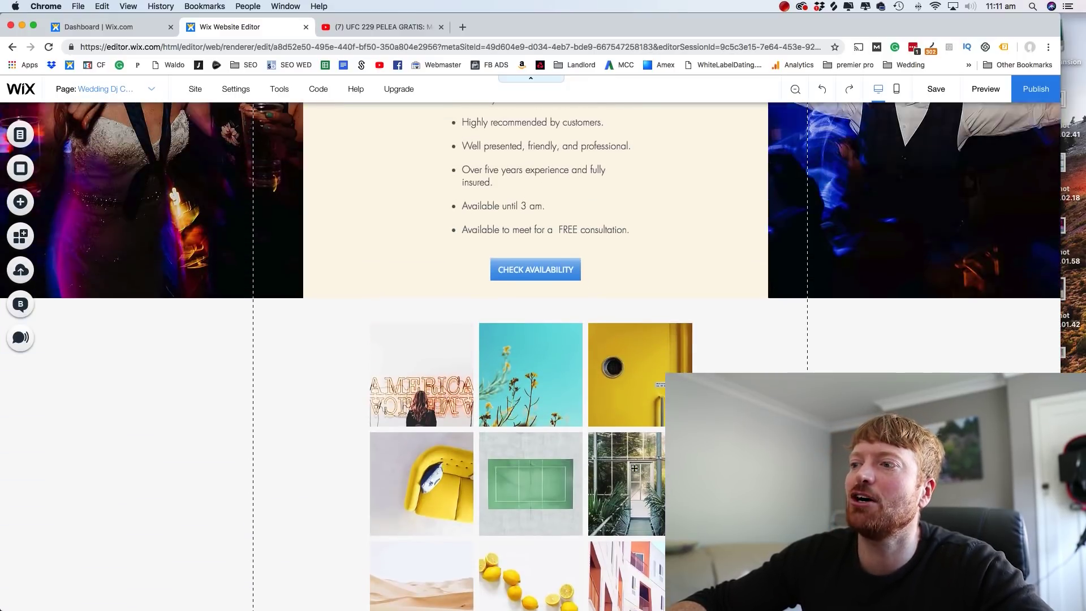
scroll(634, 468, down, 8)
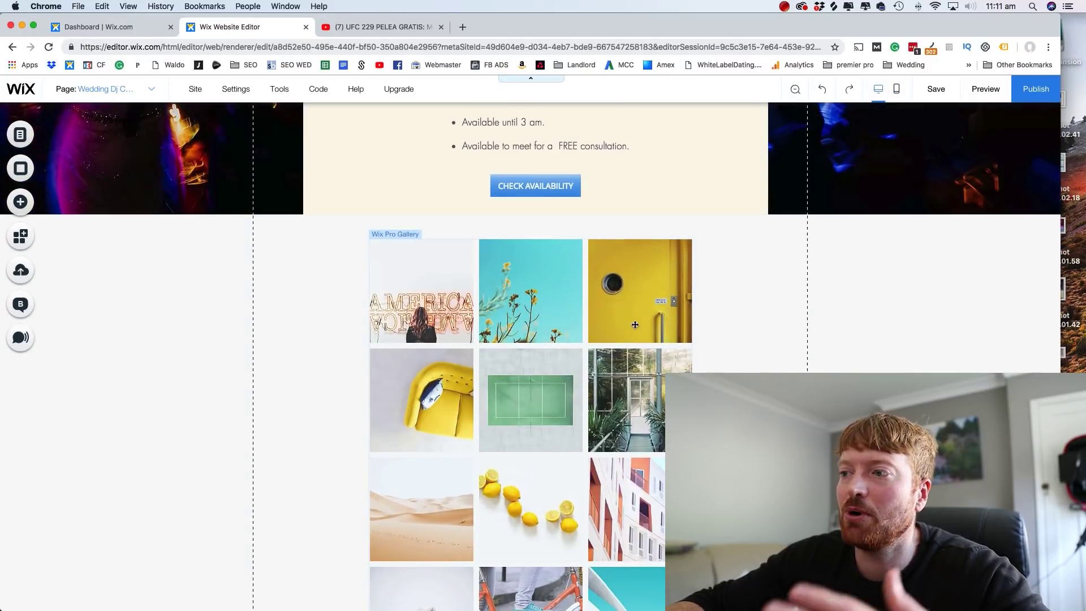
scroll(636, 324, down, 15)
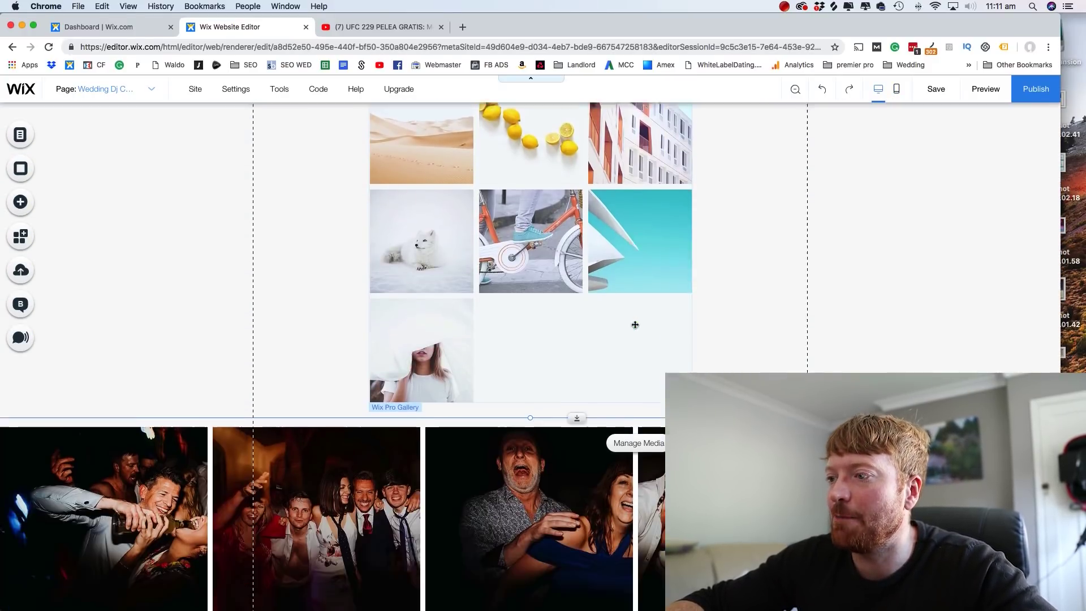
scroll(635, 325, down, 4)
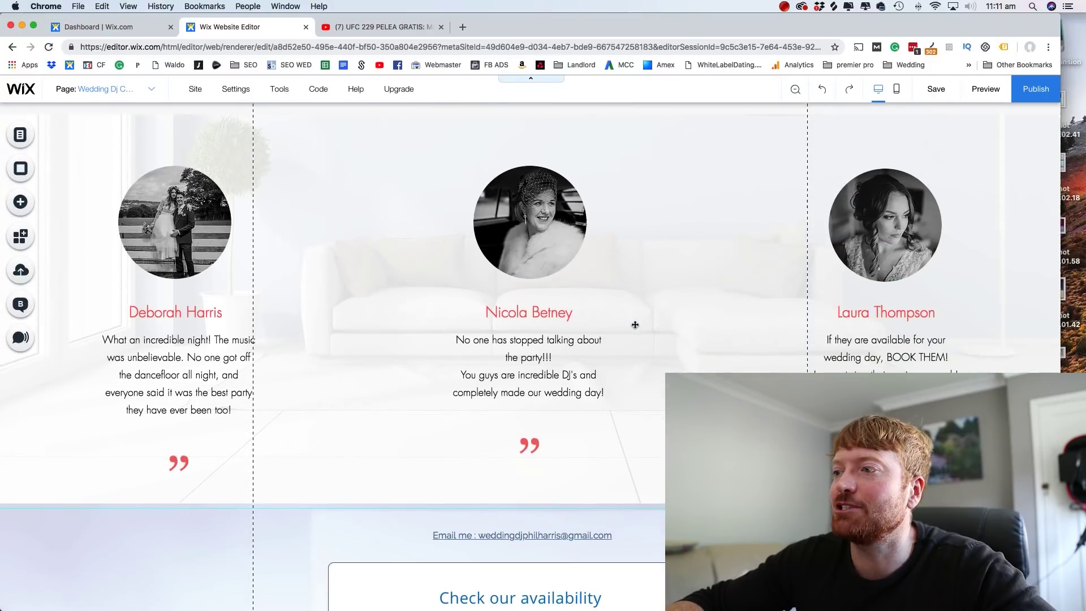
scroll(635, 325, up, 2)
scroll(636, 325, up, 1)
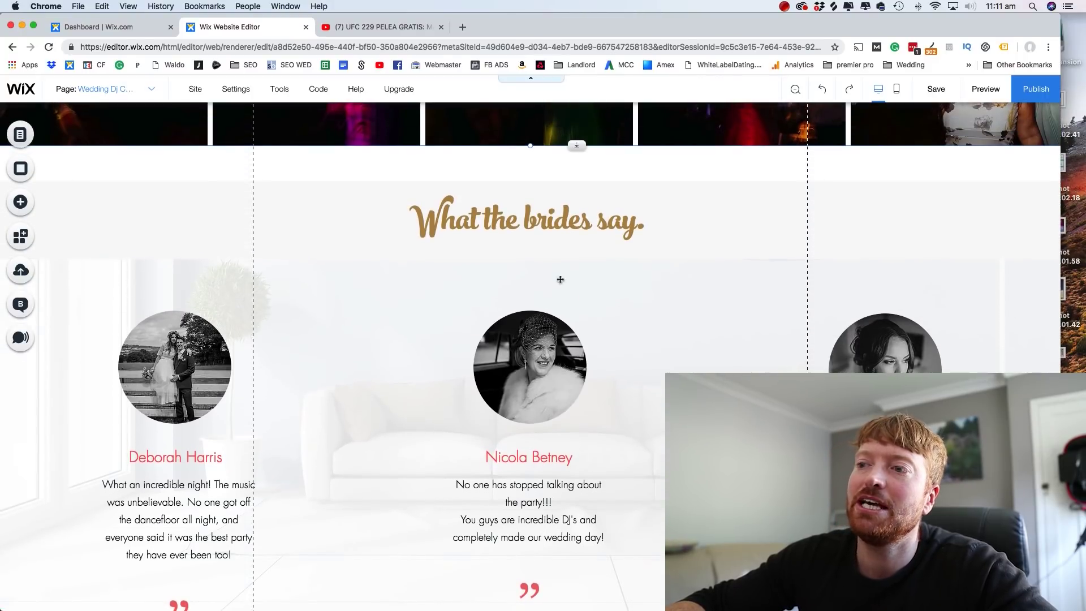
Step: Add the red "What People Say" testimonials strip directly above the "What the brides say." heading
click(20, 204)
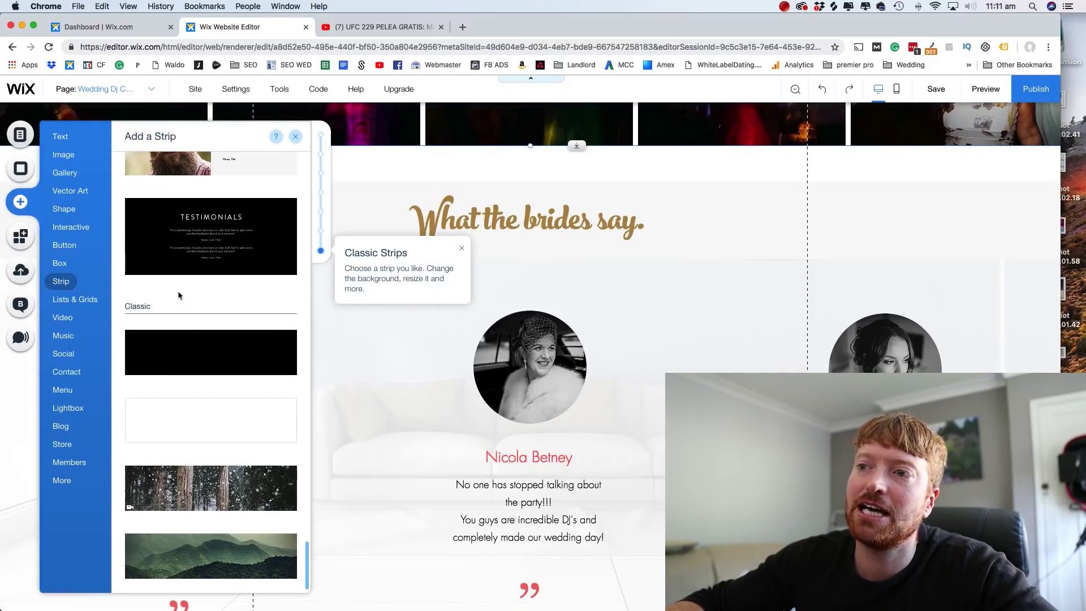
scroll(225, 269, up, 5)
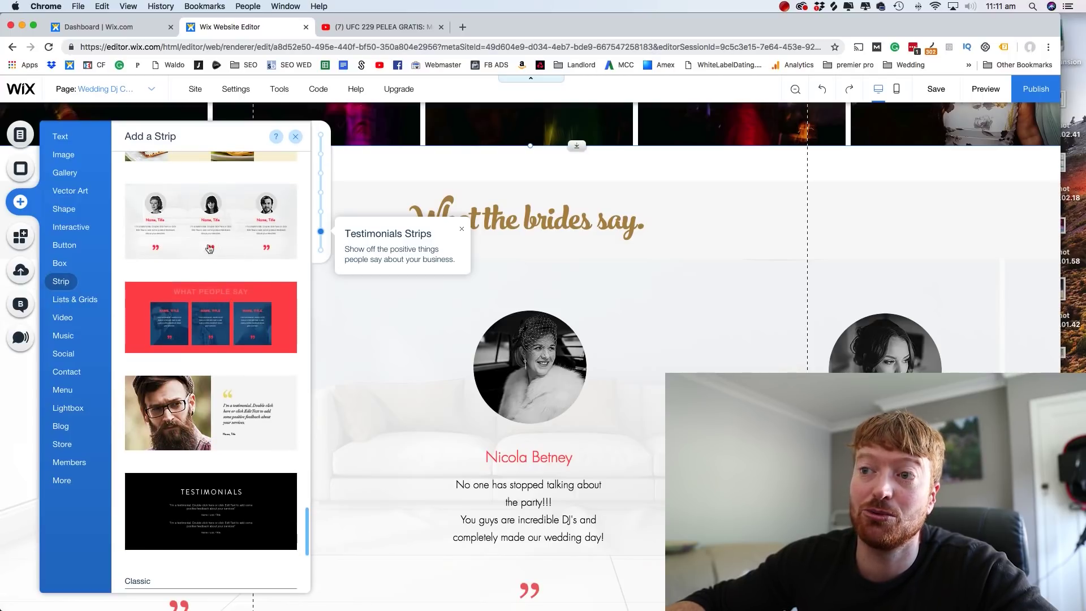
click(233, 295)
drag(521, 232, 521, 225)
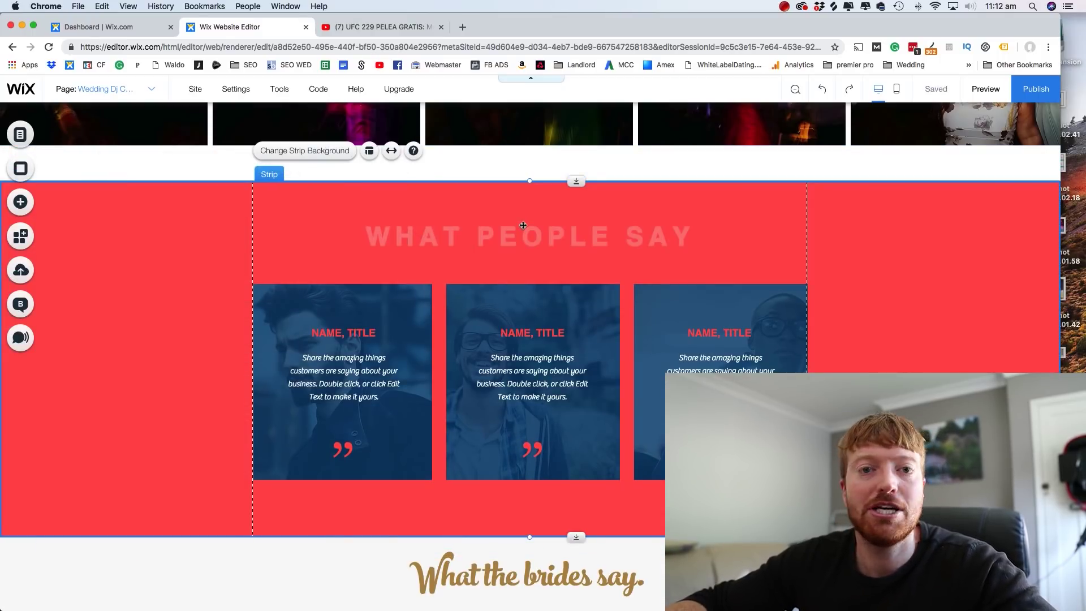
Step: Replace the middle testimonial's text with a short line praising the DJ and change its name heading to "Everyone"
double_click(523, 375)
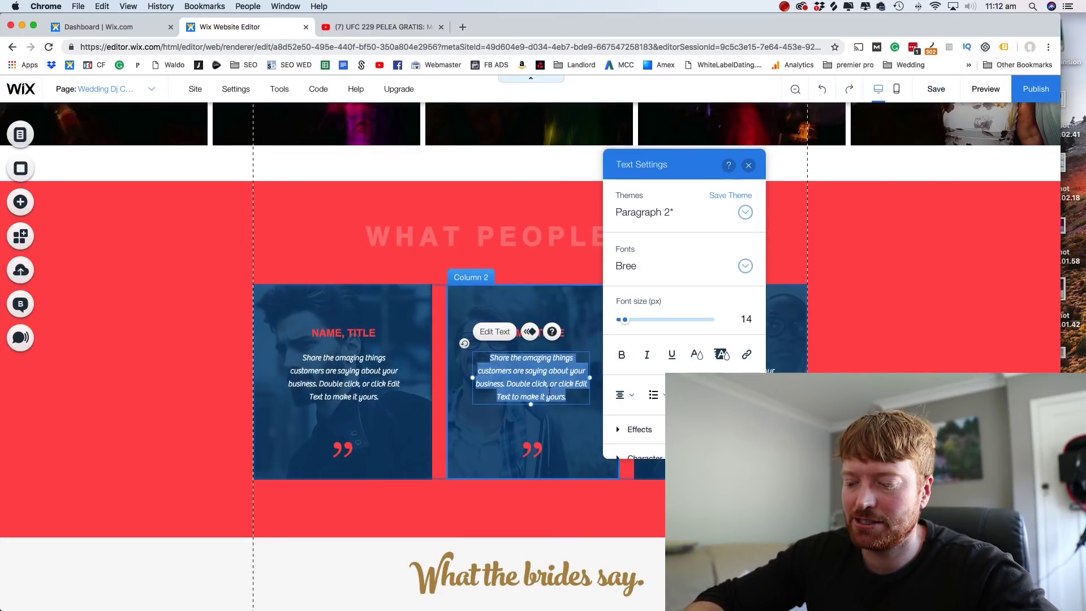
text(PH)
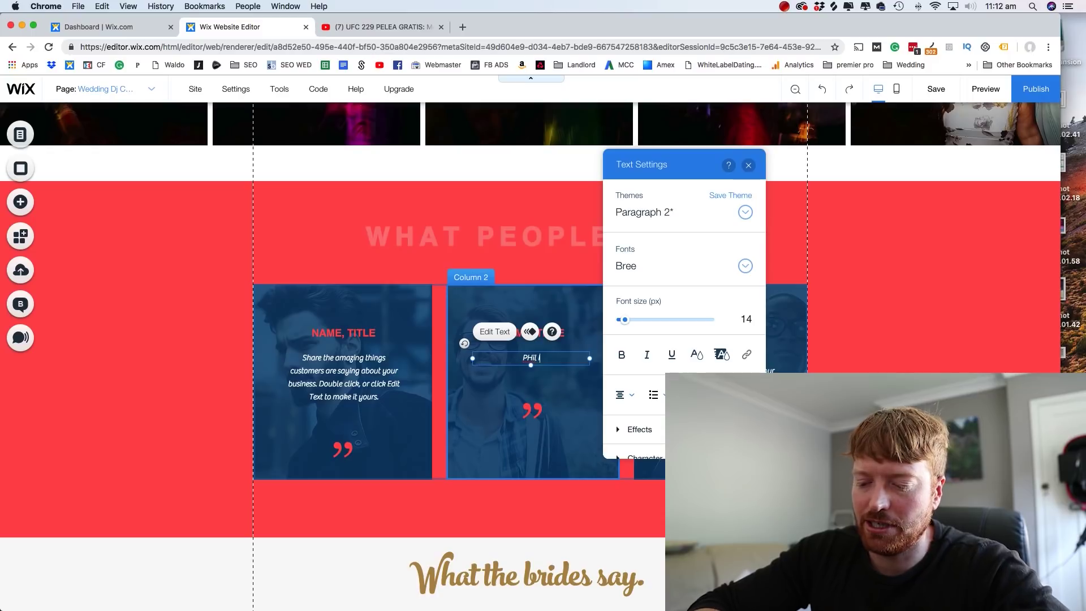
text(il Is Great)
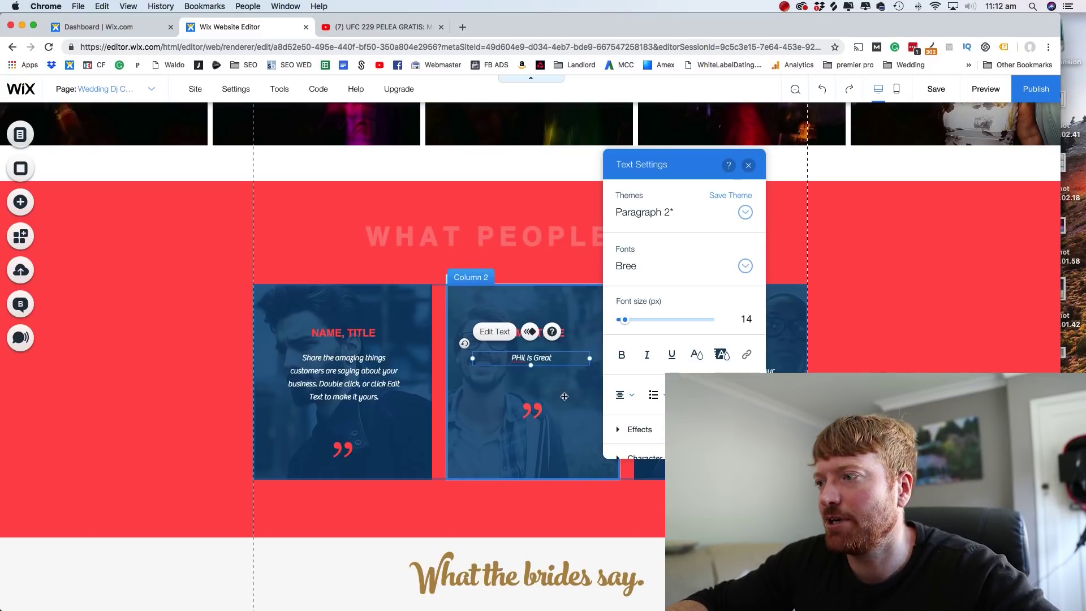
click(563, 371)
double_click(551, 333)
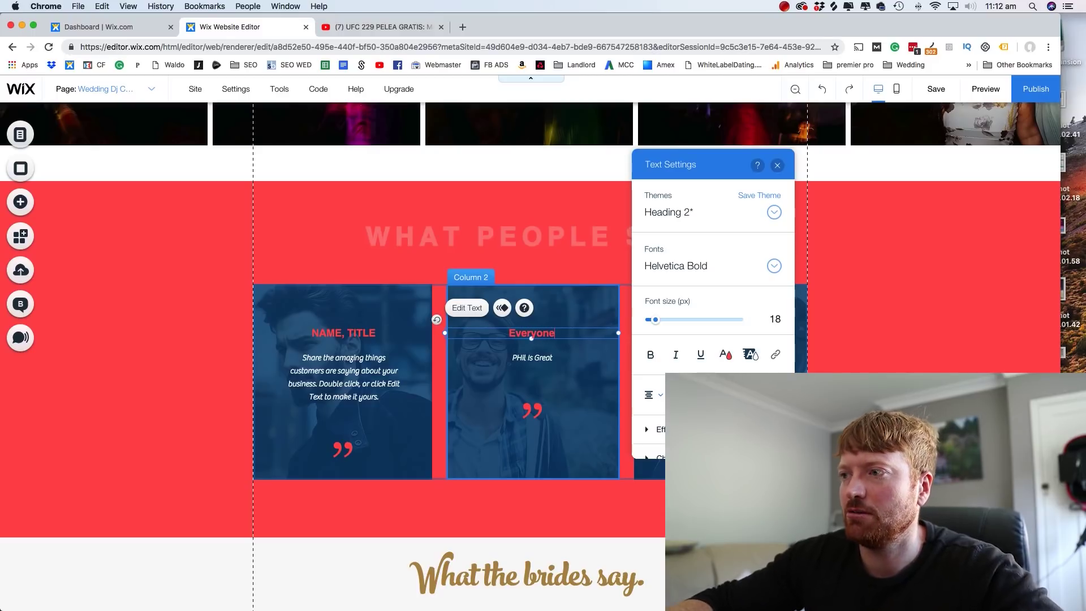
click(616, 388)
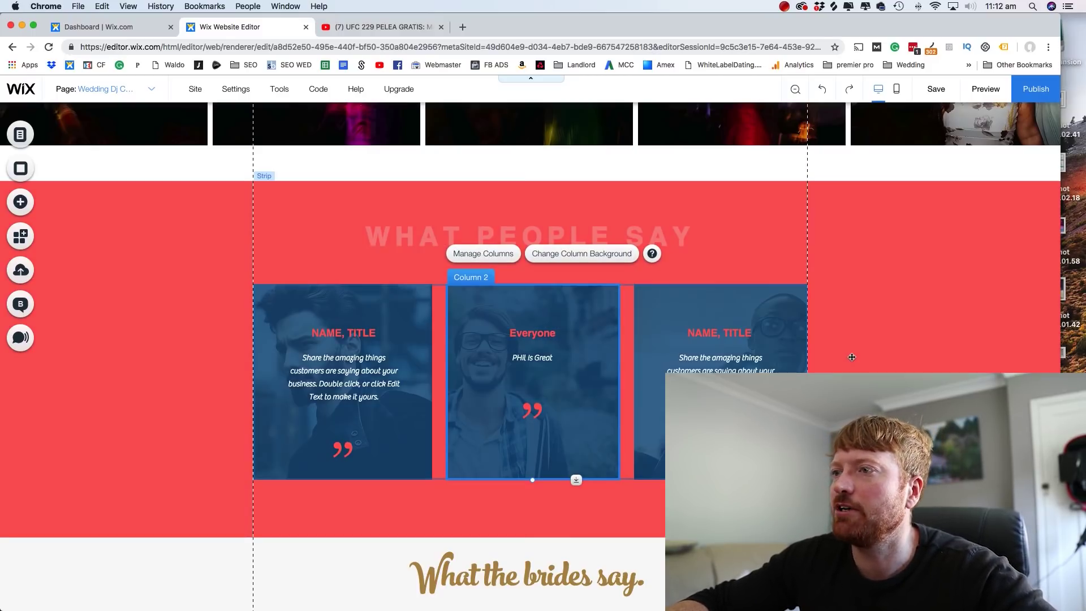
click(852, 357)
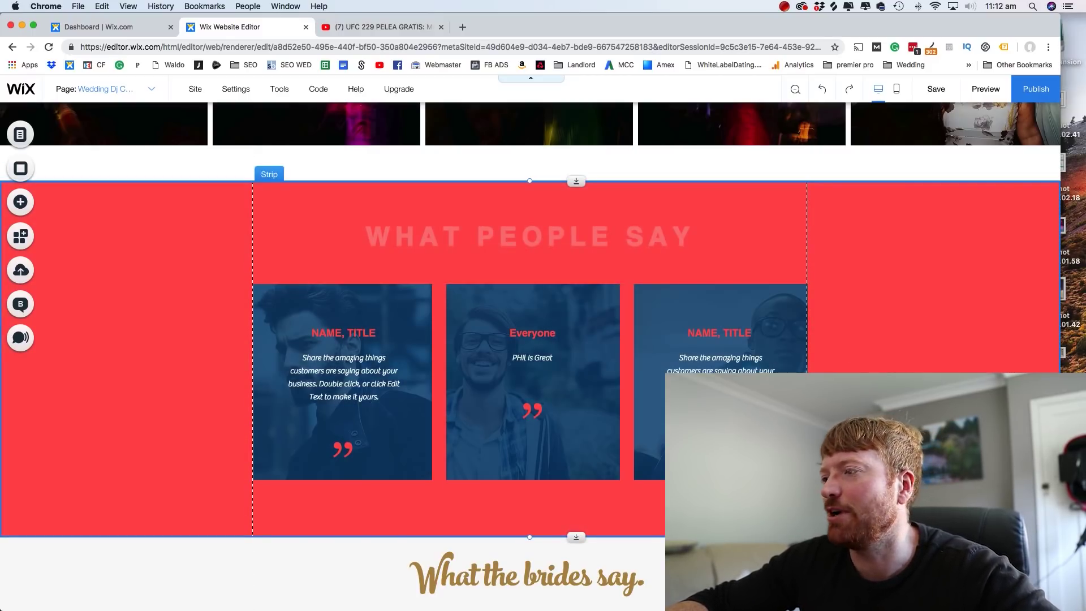
Step: Examine the elements available to add, including music players, social tools, video, lists, strips, boxes, interactive slideshows, vector art and galleries
scroll(337, 305, down, 3)
scroll(337, 306, up, 3)
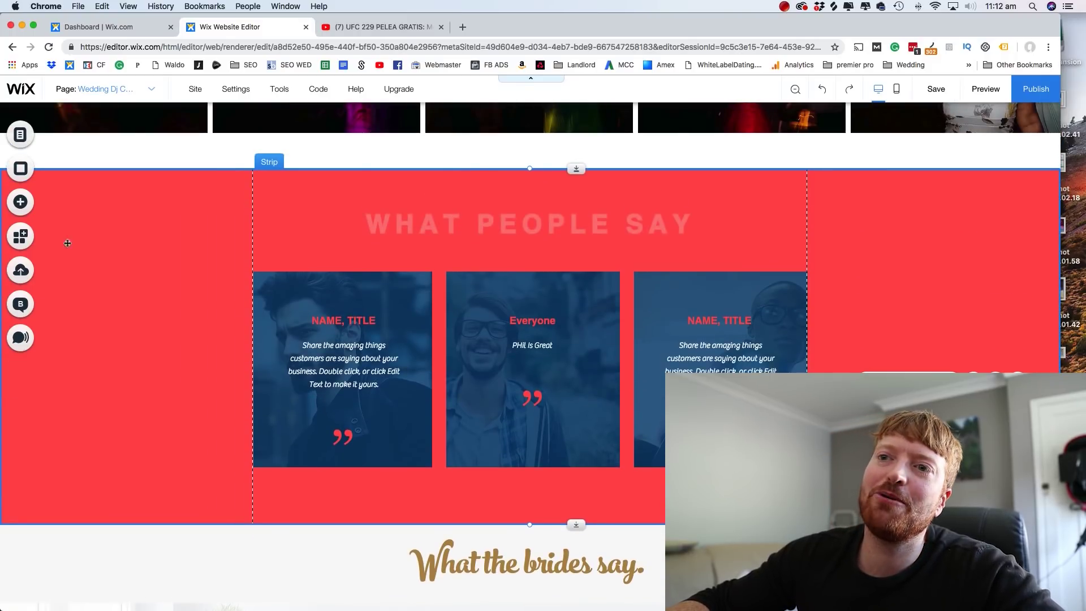
click(20, 201)
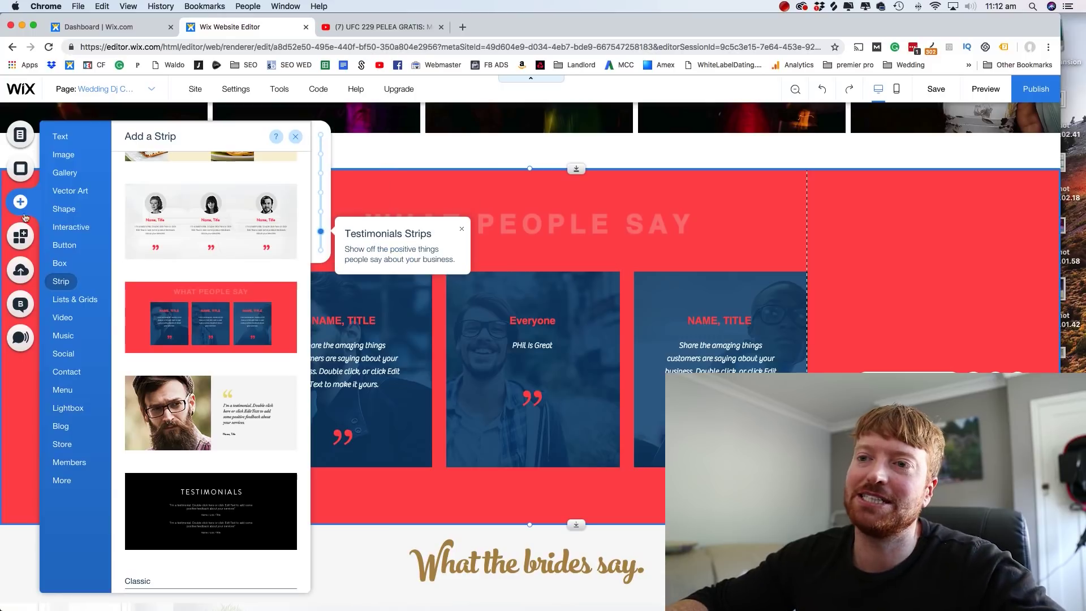
click(79, 338)
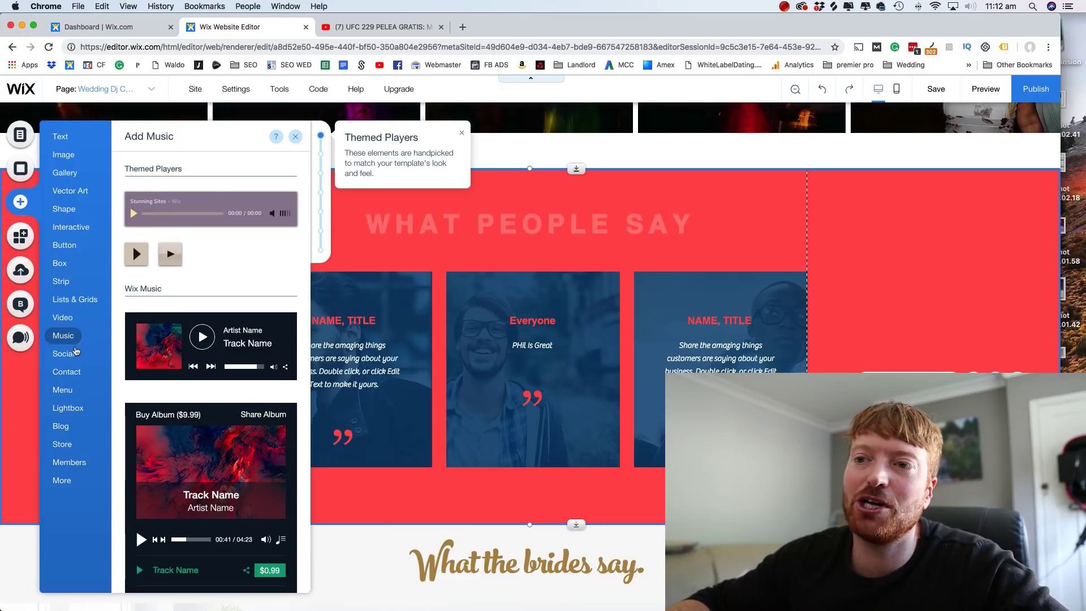
click(73, 355)
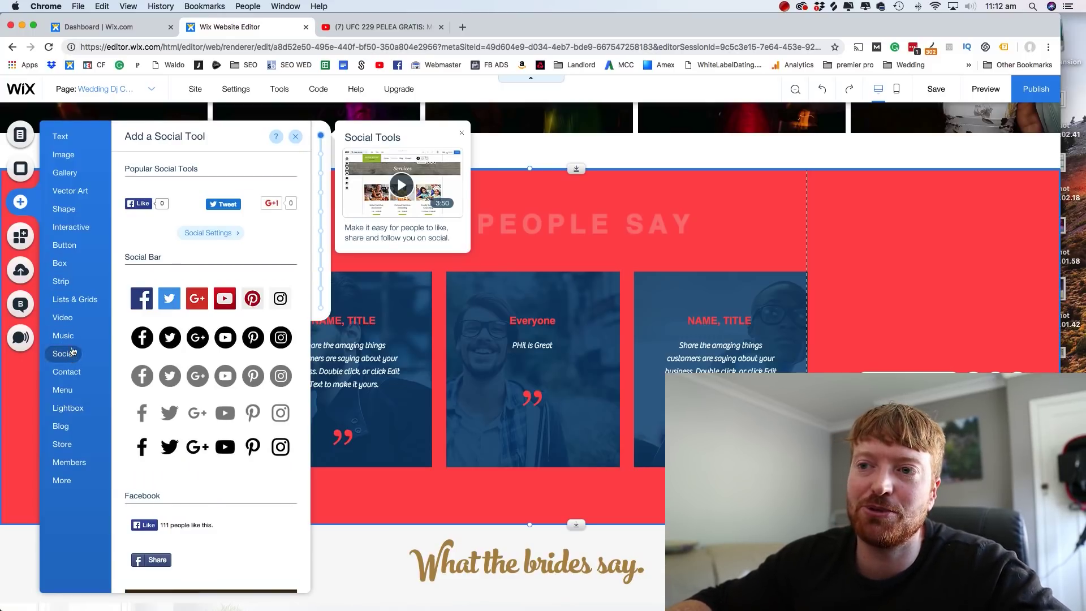
click(73, 335)
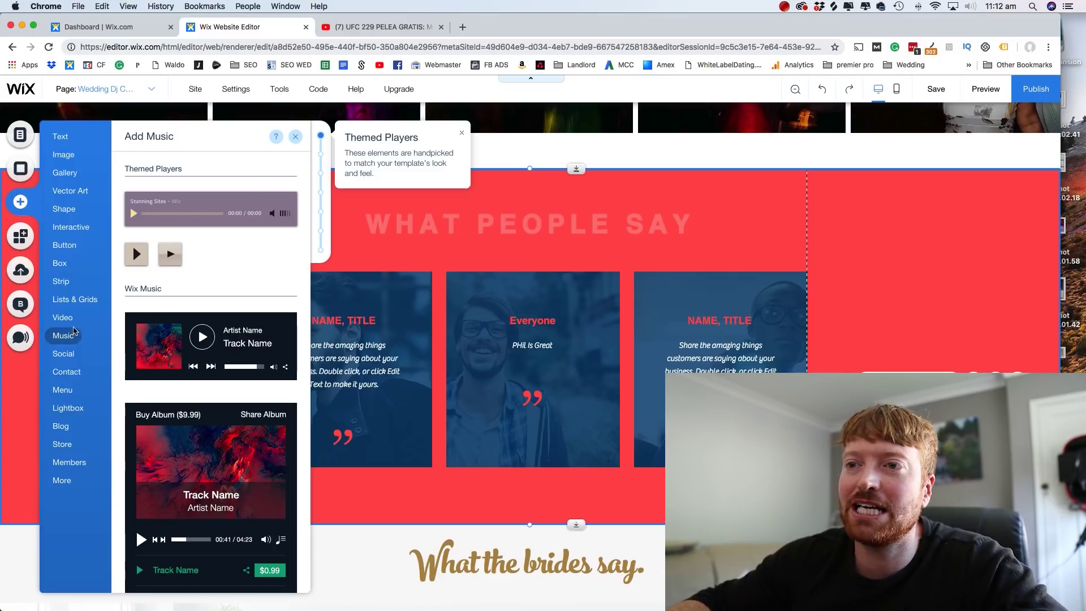
click(73, 322)
click(73, 303)
click(73, 282)
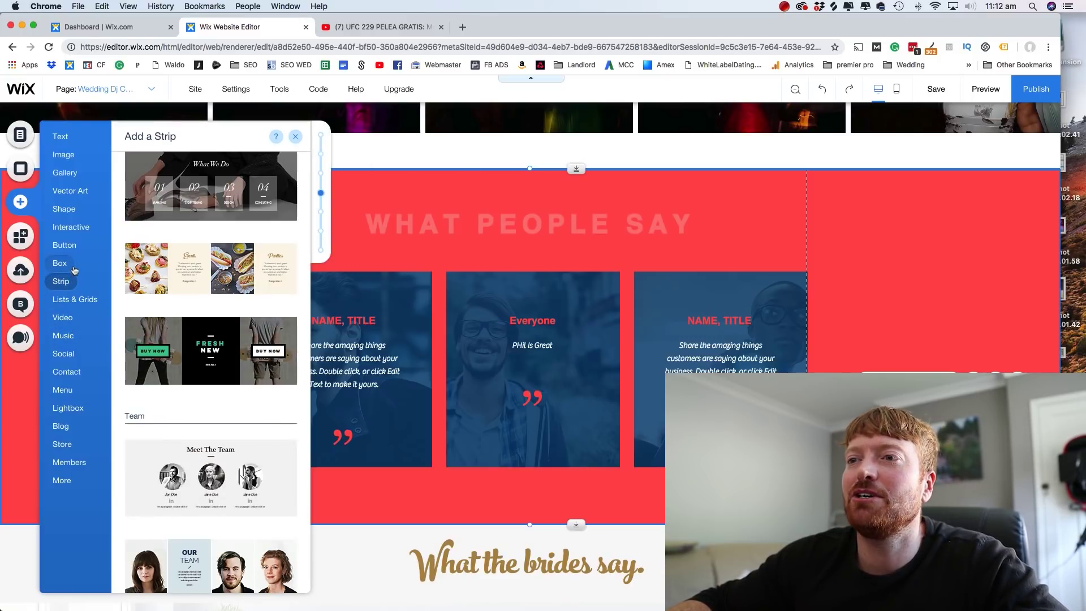
click(73, 265)
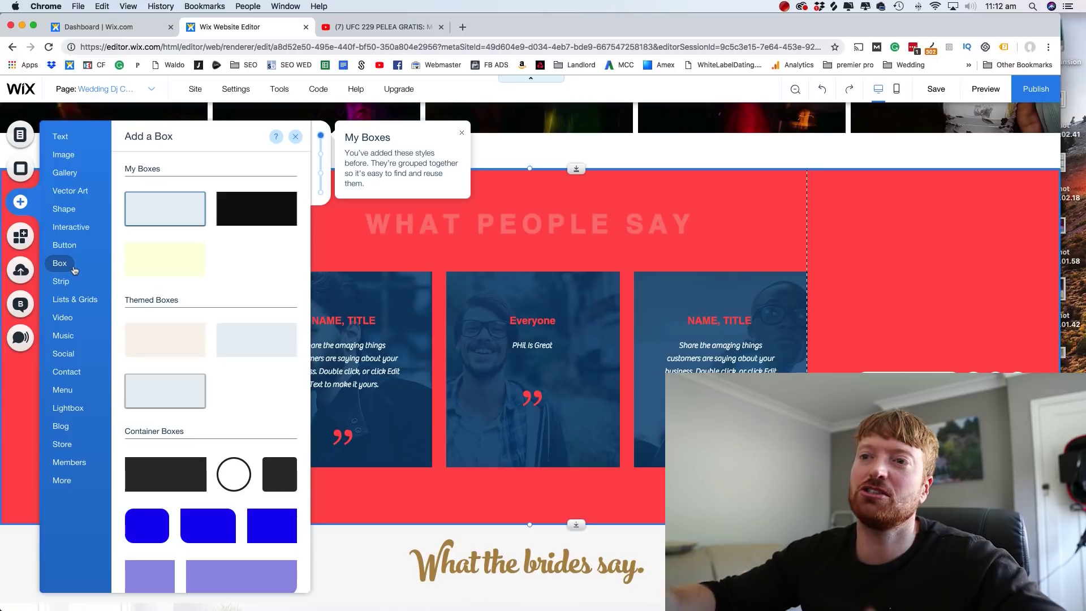
mouse_move(71, 249)
mouse_move(73, 229)
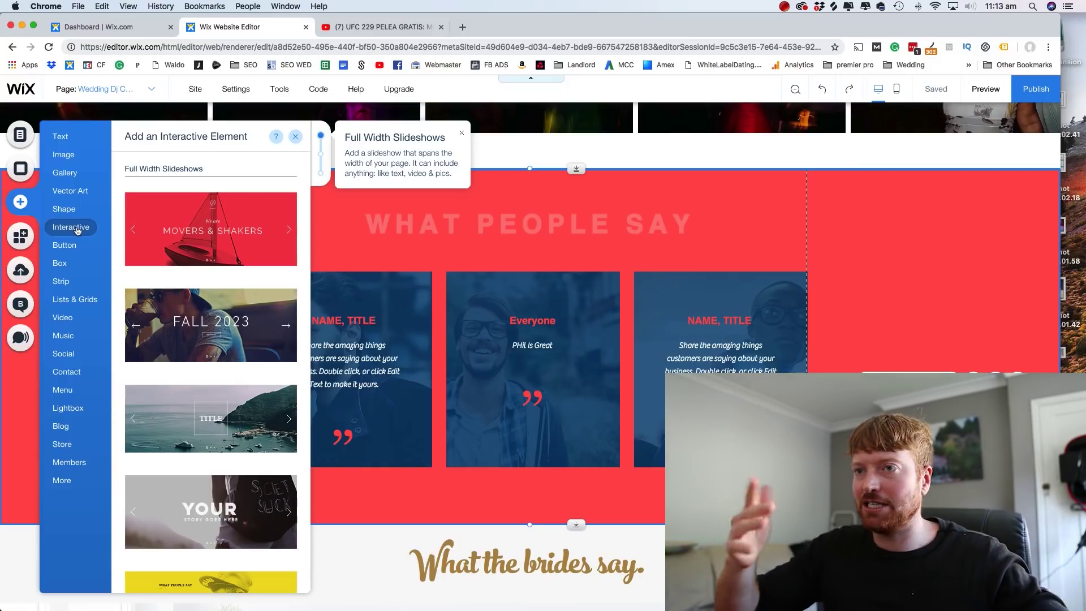
click(71, 192)
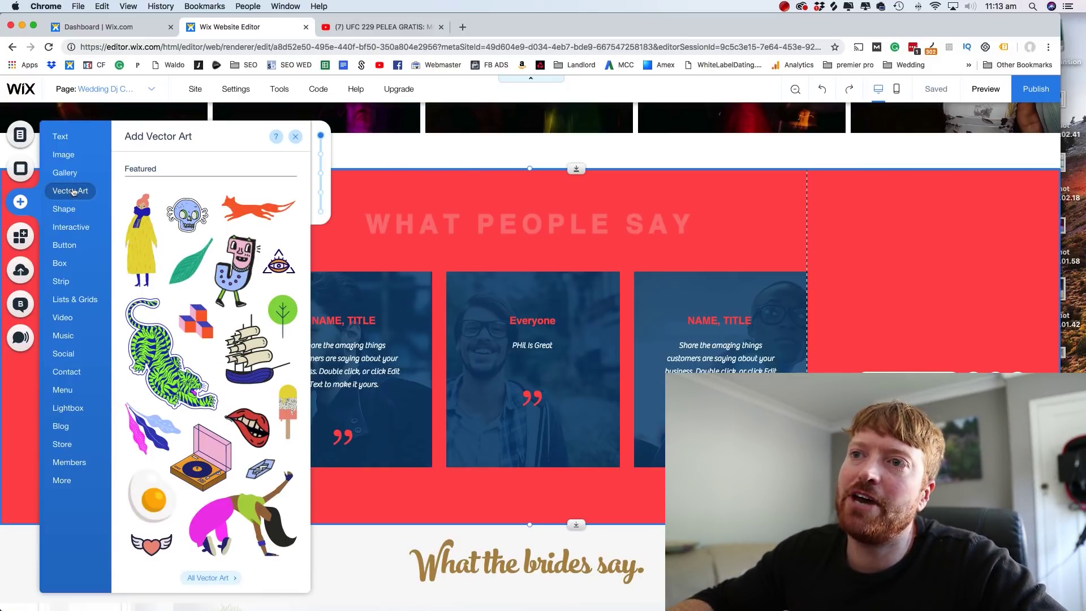
click(74, 174)
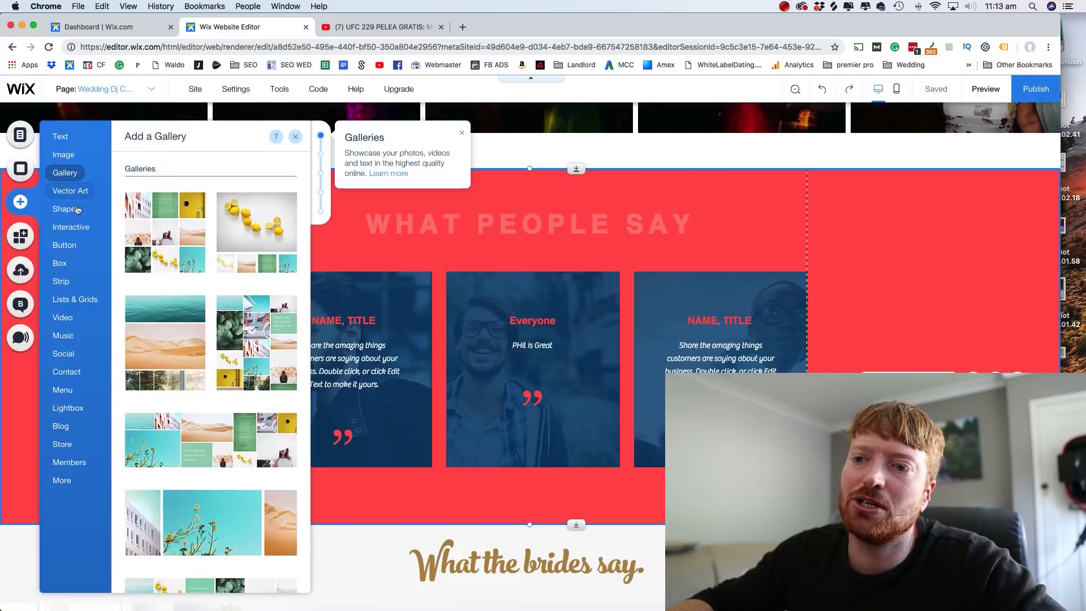
Step: Delete the red "What People Say" strip and raise the "What the brides say." heading strip to just below the party photos
click(782, 190)
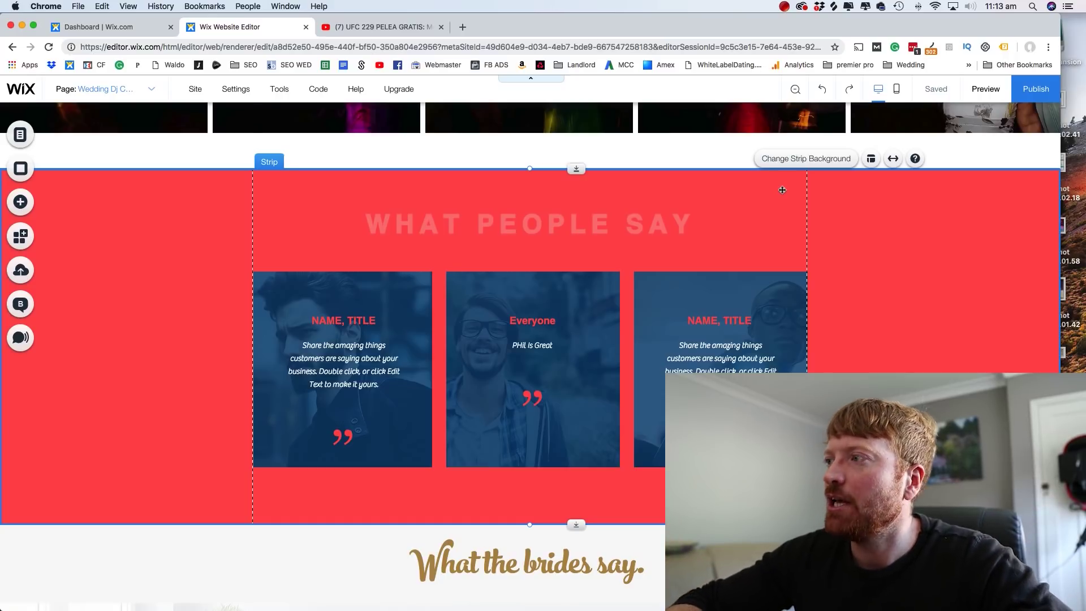
key(Delete)
click(339, 560)
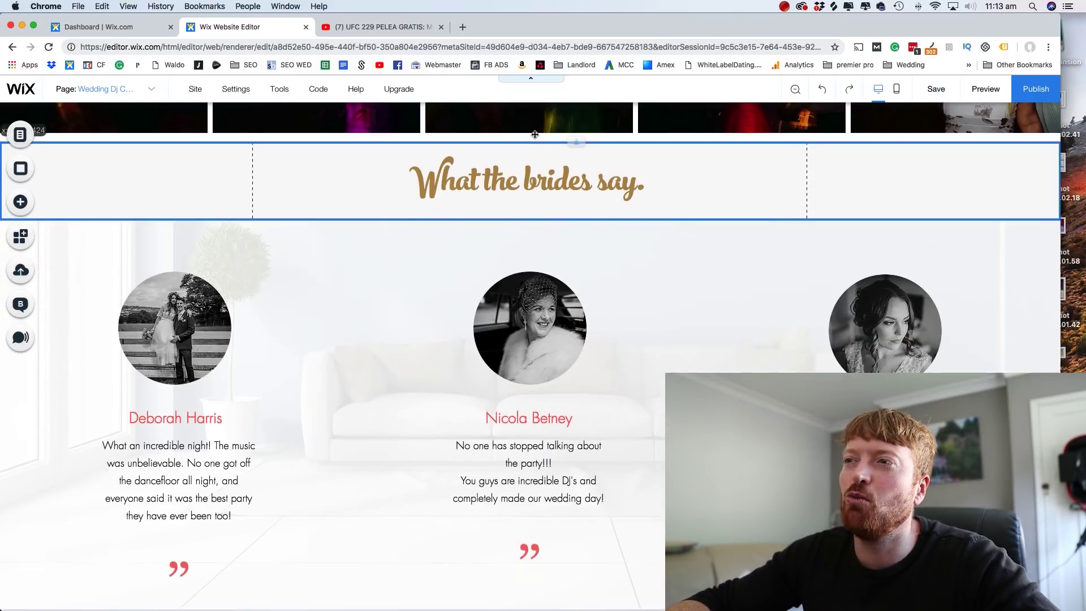
Step: Delete the strip holding the sample gallery between the Check Availability section and the party photos
scroll(553, 155, up, 15)
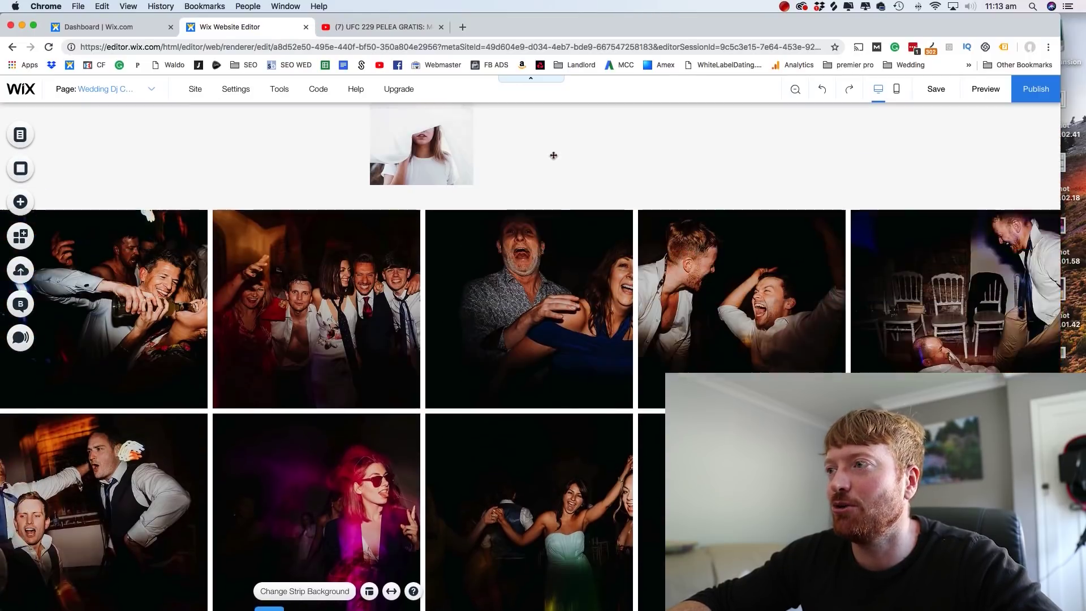
scroll(553, 155, up, 4)
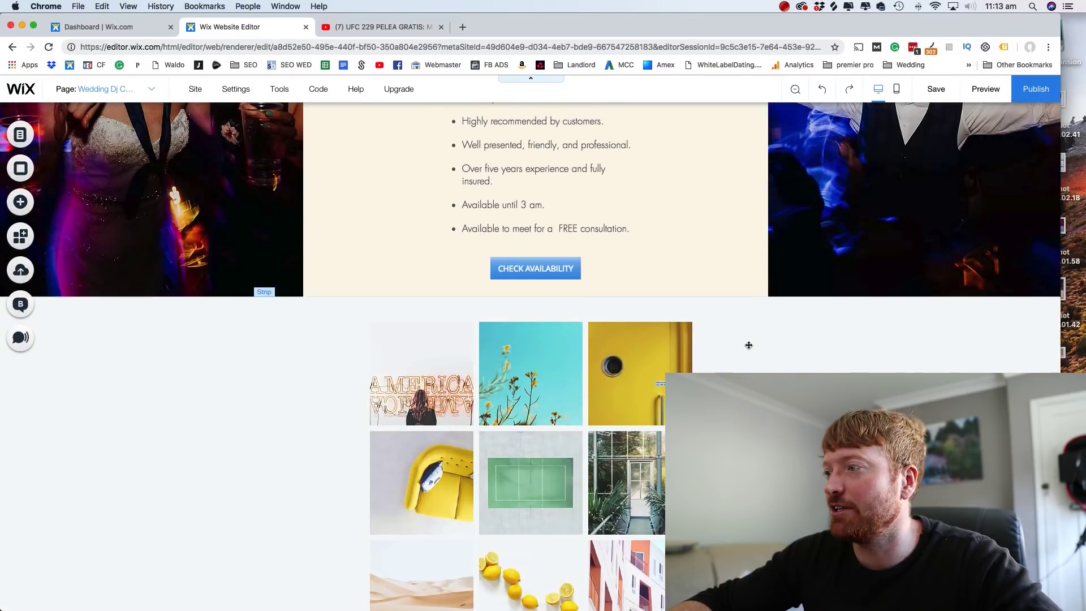
click(749, 348)
key(Delete)
Step: Move the party photo gallery and the content below it up against the bottom edge of the Check Availability section
scroll(749, 348, down, 5)
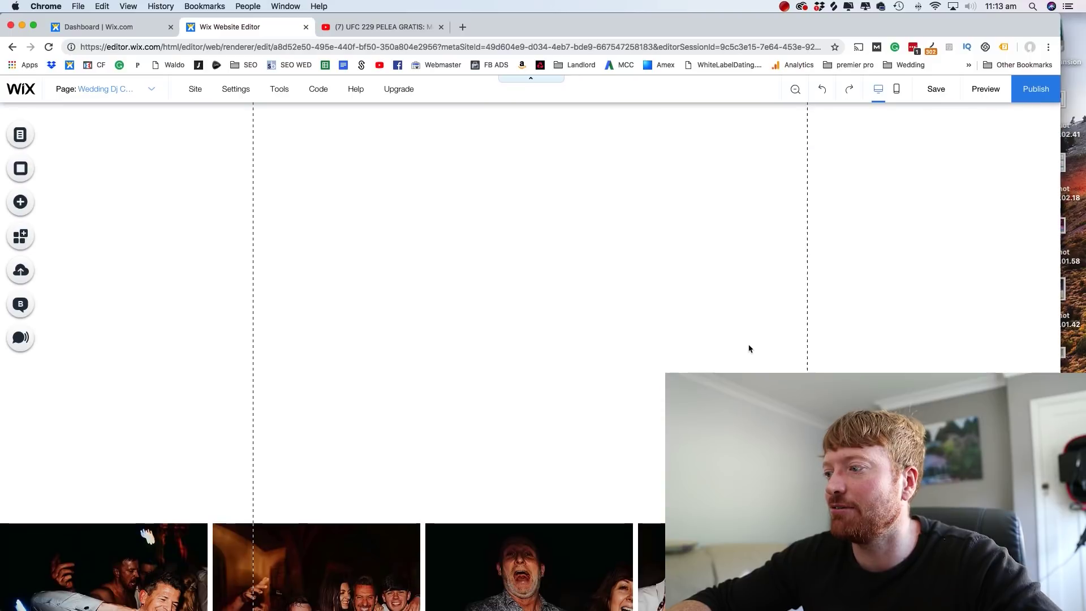
click(748, 526)
drag(578, 488, 570, 285)
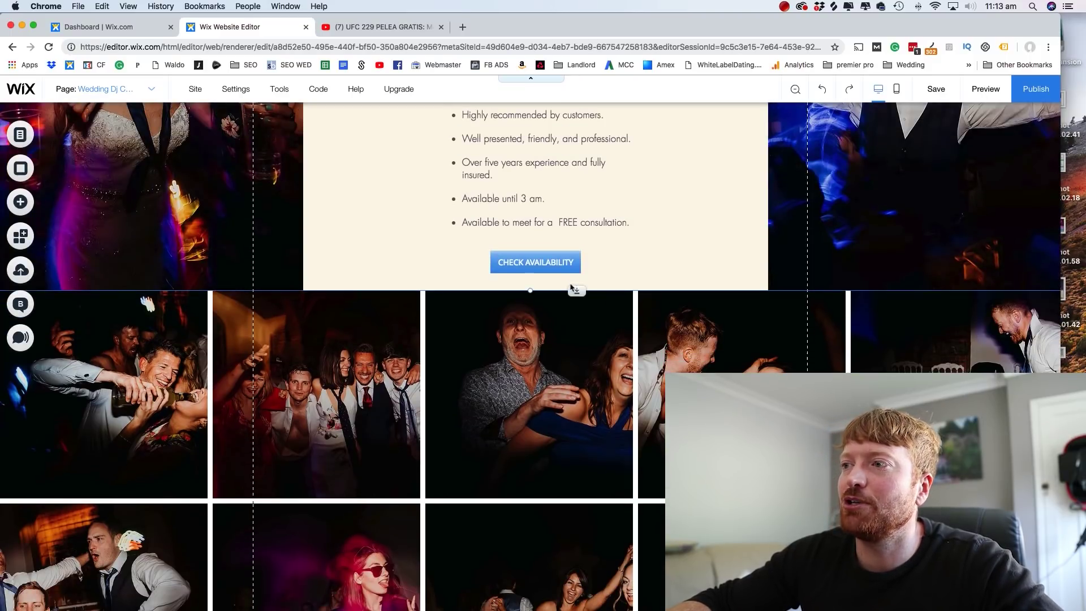
Step: Review the layout around the closed gap, down past the brides' testimonials and back up to the site header
scroll(571, 288, up, 12)
scroll(607, 328, down, 12)
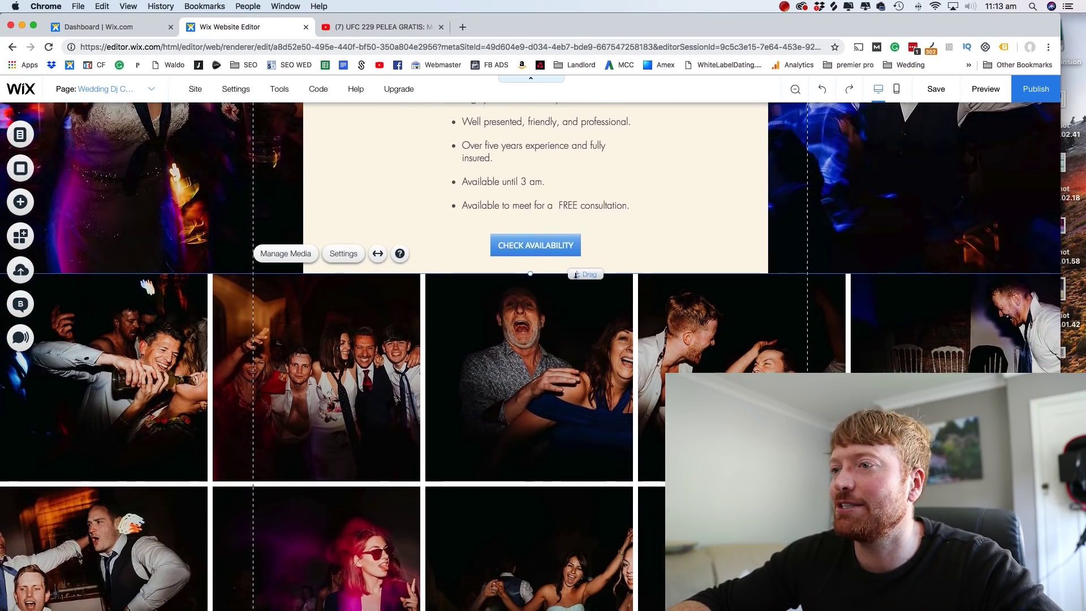
scroll(576, 280, down, 15)
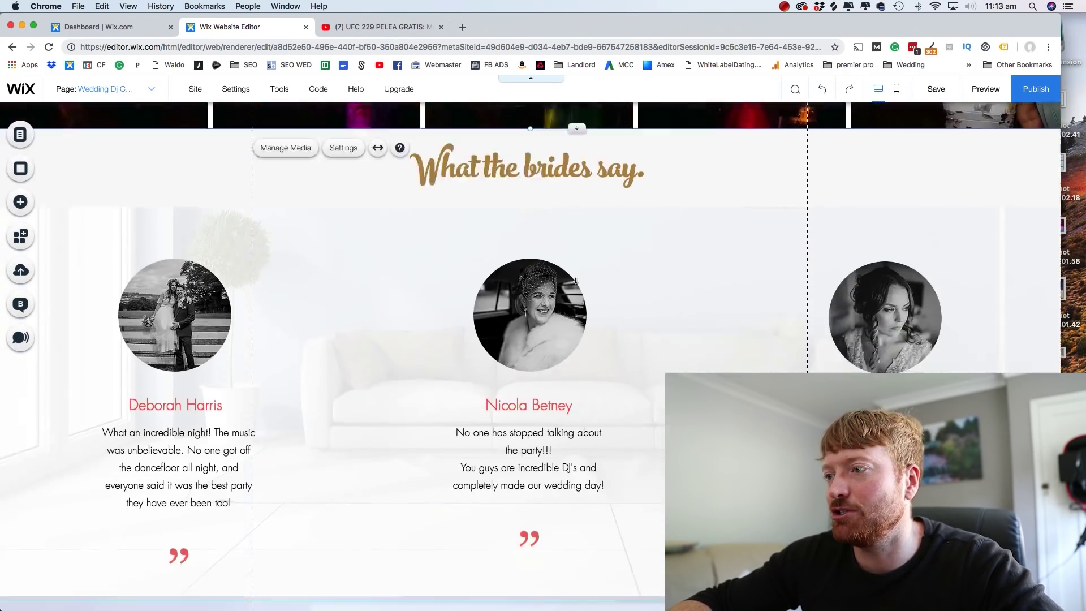
scroll(576, 281, down, 8)
scroll(576, 282, up, 20)
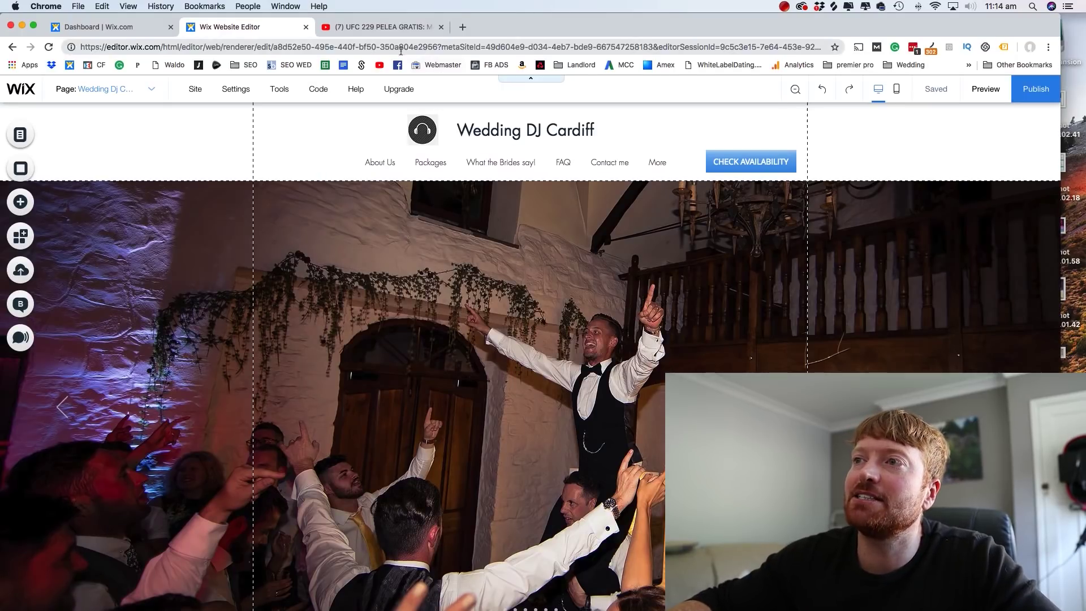
click(400, 47)
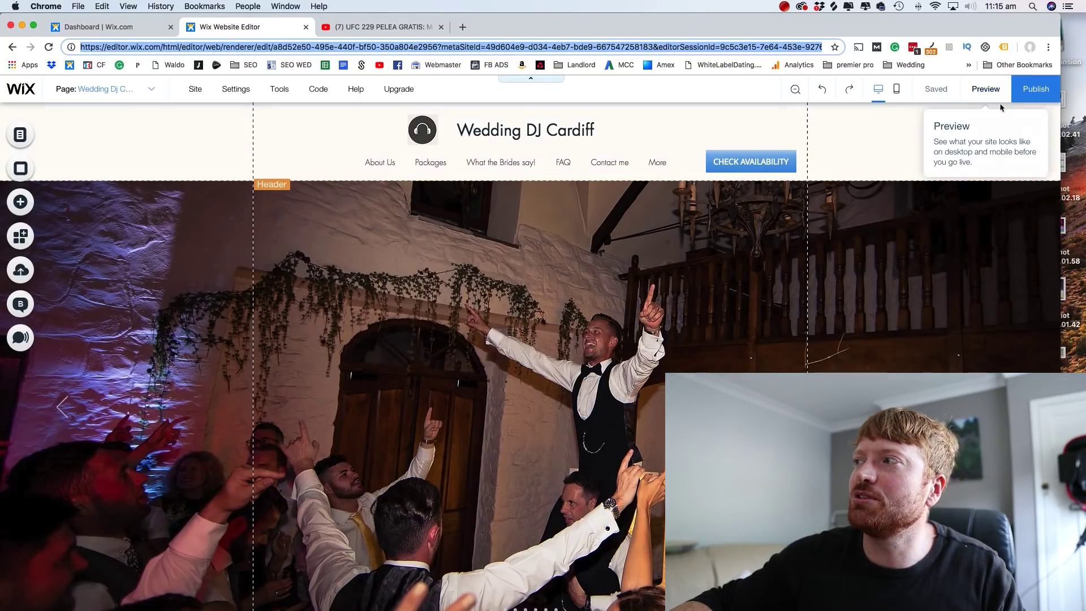
click(928, 149)
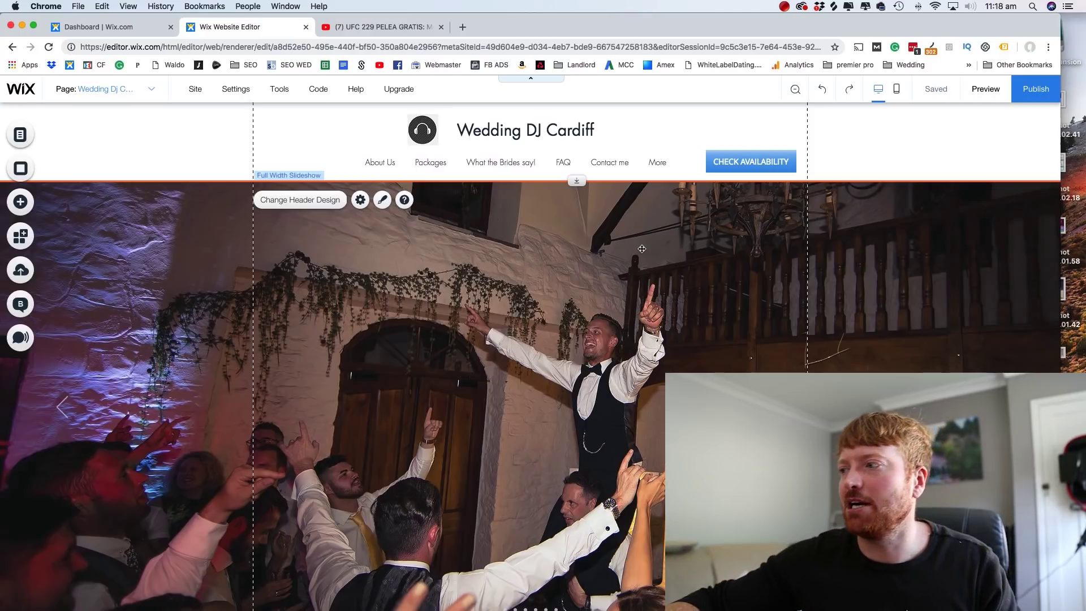
Step: Review the page from the header slideshow through "Why Choose Wedding DJ Cardiff", the party photos and testimonials to the "Check our availability" form
scroll(642, 249, down, 2)
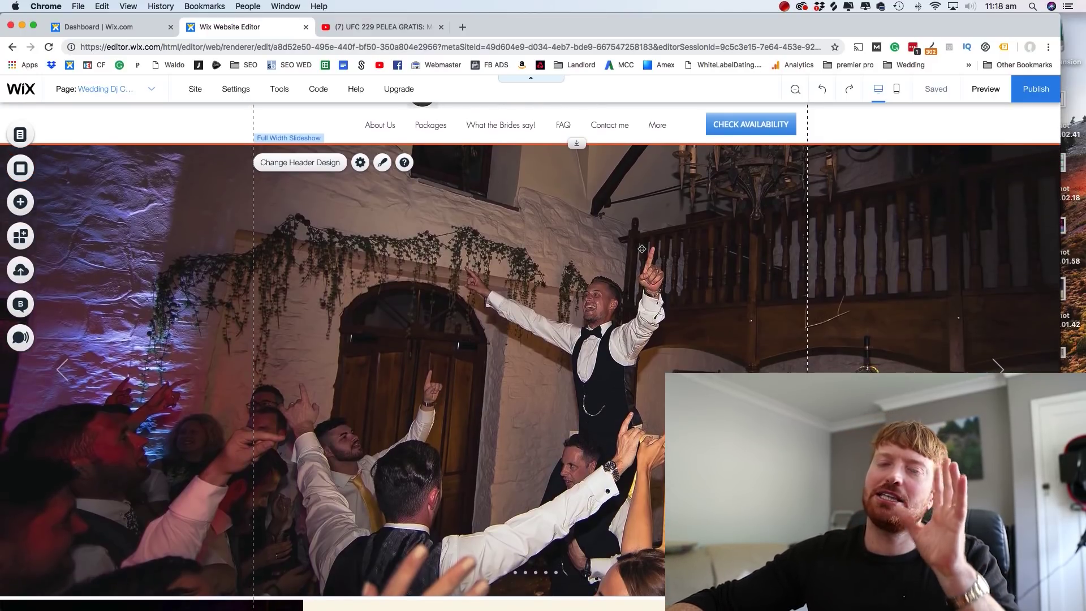
scroll(642, 249, down, 4)
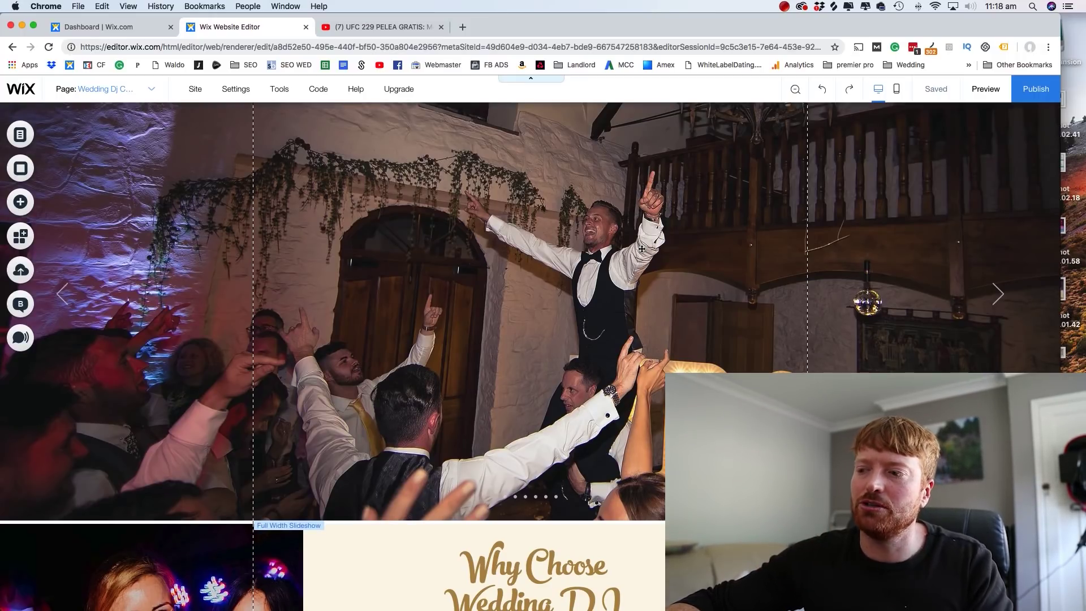
scroll(642, 249, down, 15)
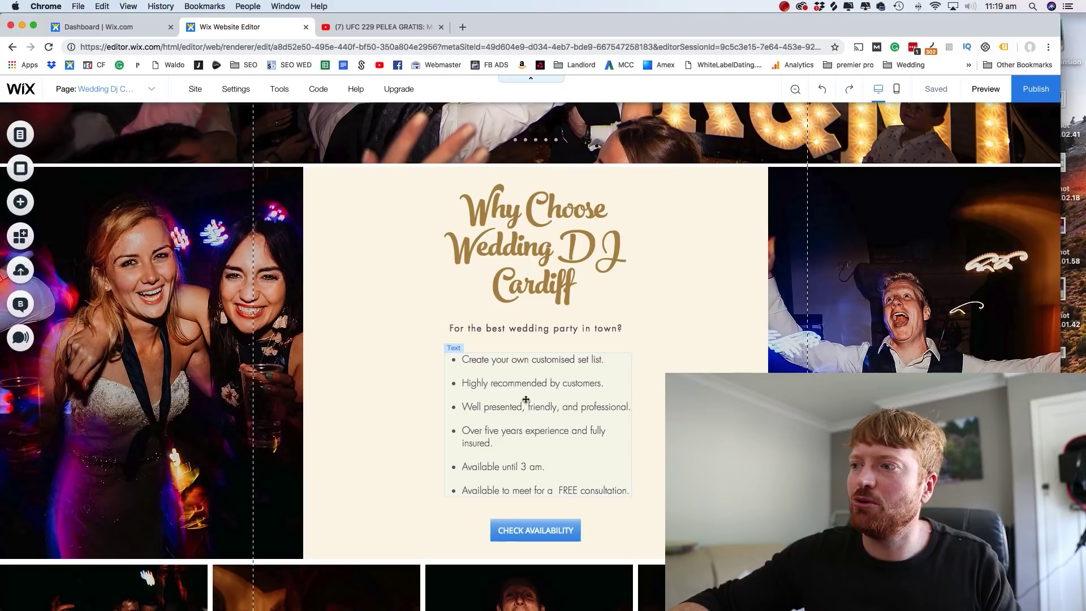
scroll(526, 399, down, 2)
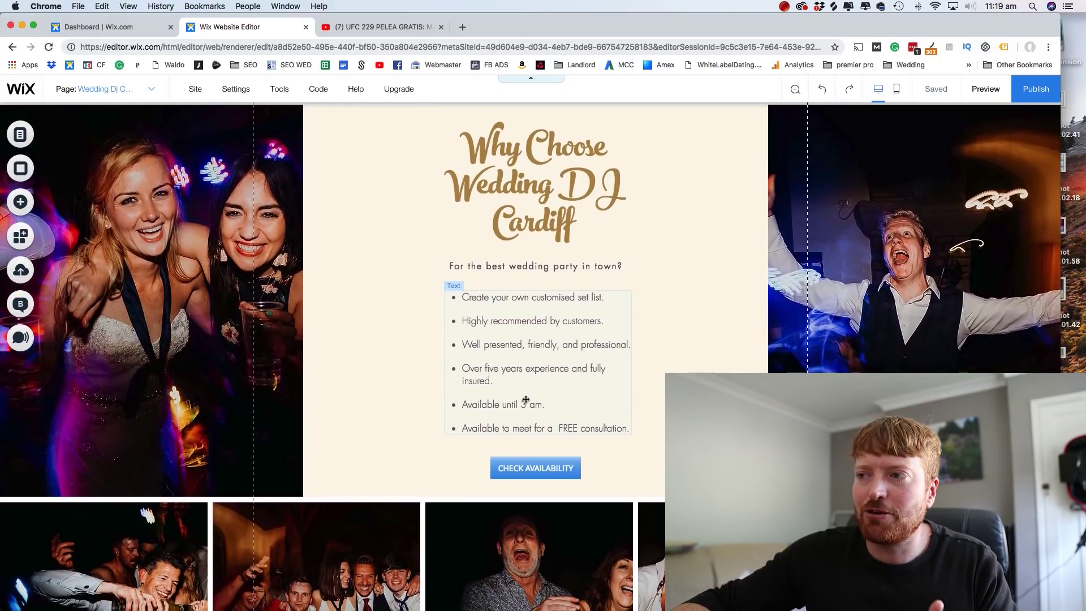
scroll(526, 399, down, 3)
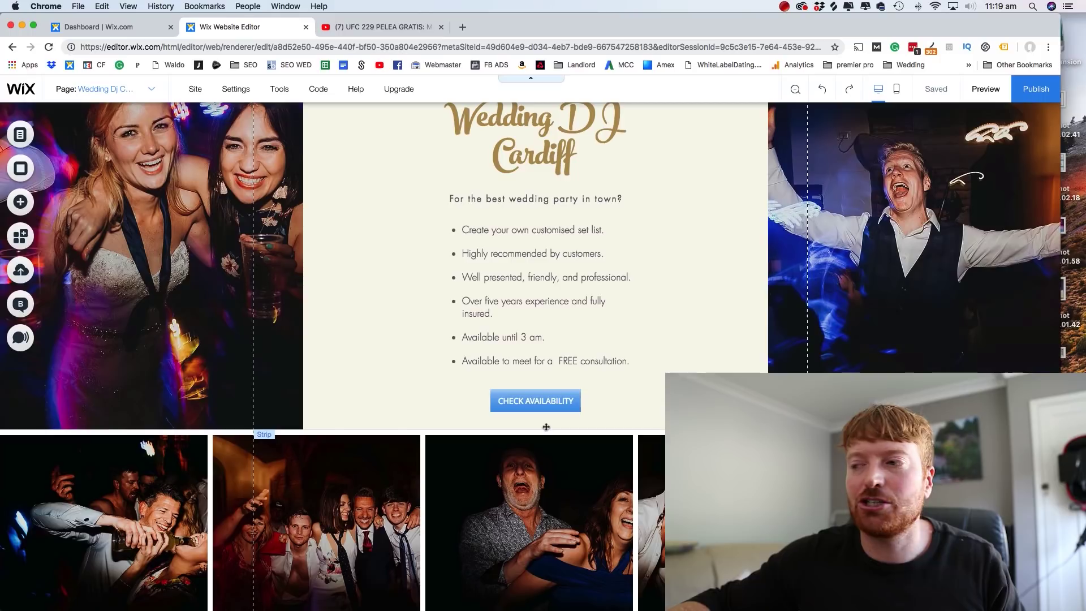
scroll(546, 427, down, 6)
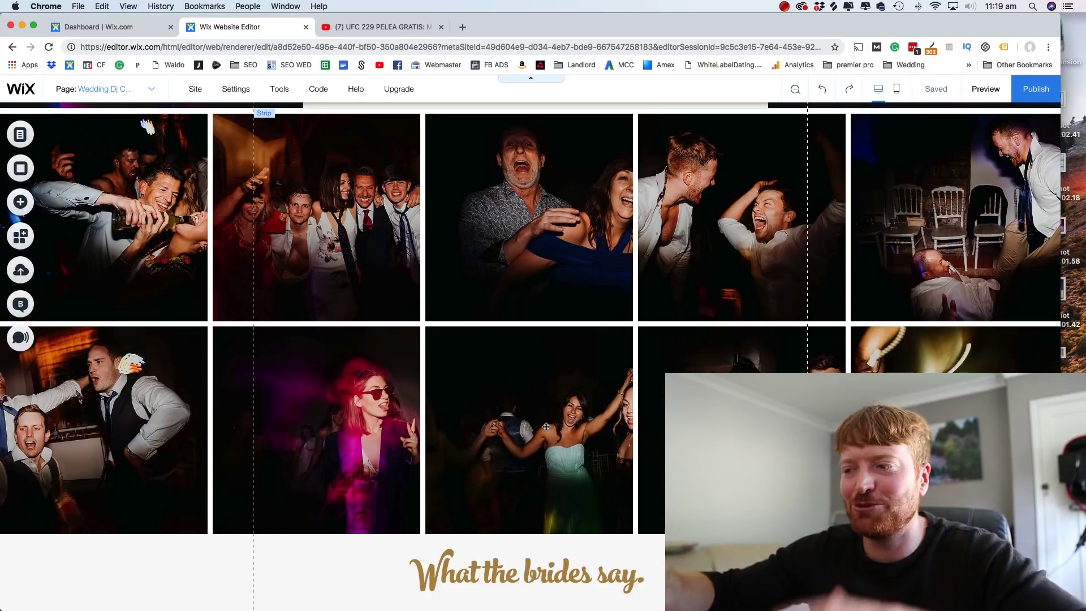
scroll(545, 426, down, 1)
scroll(546, 427, down, 6)
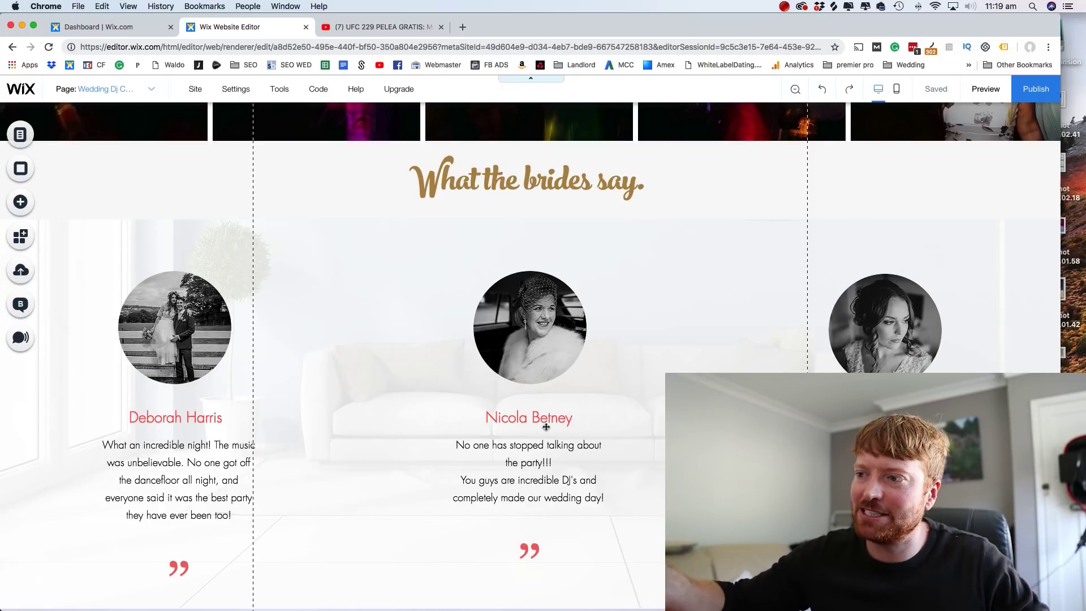
scroll(546, 427, down, 2)
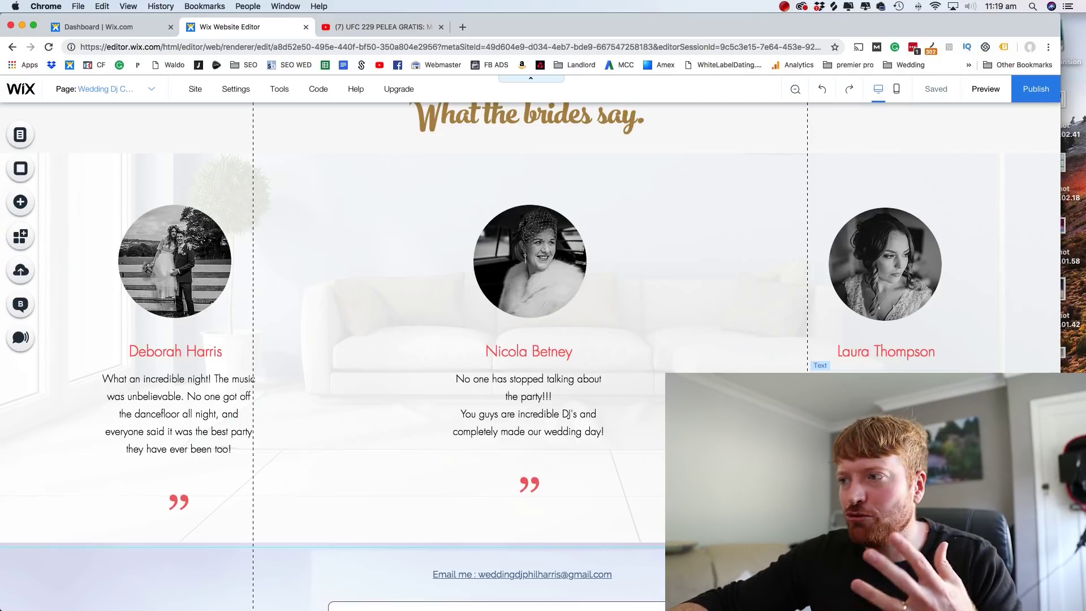
scroll(531, 351, down, 10)
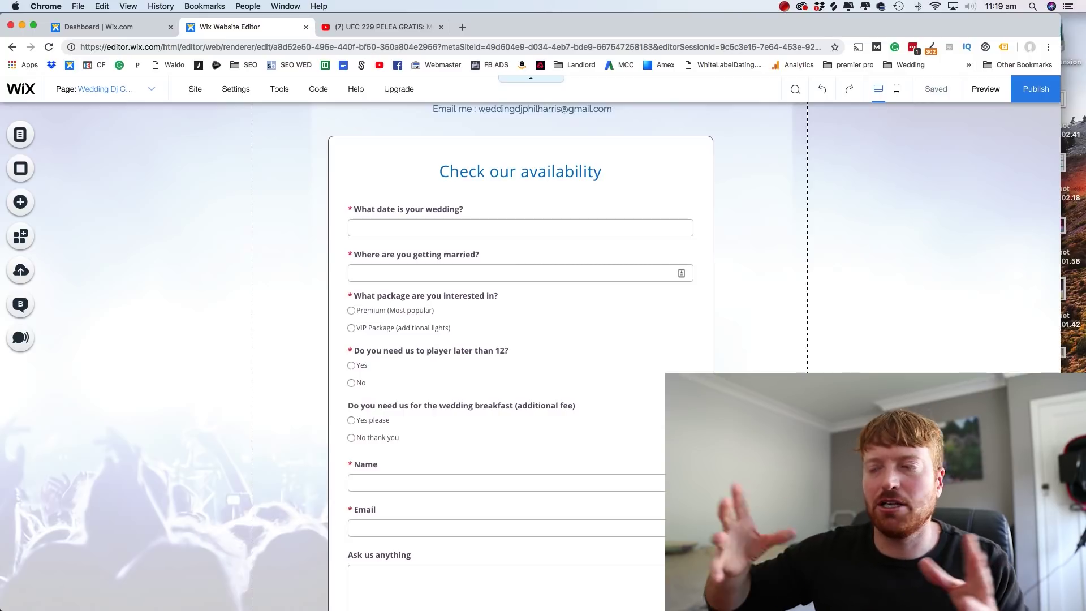
scroll(521, 351, down, 2)
scroll(521, 350, down, 1)
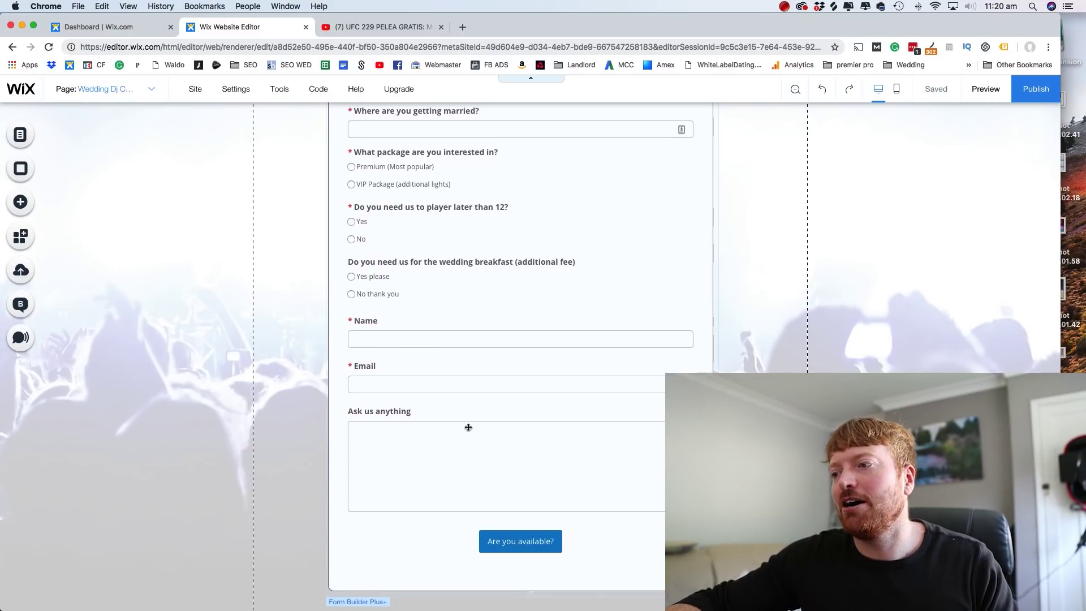
Step: Look over the "South Wales Wedding DJ For Hire" section, then revisit the party photos and the brides' testimonials
scroll(468, 427, down, 9)
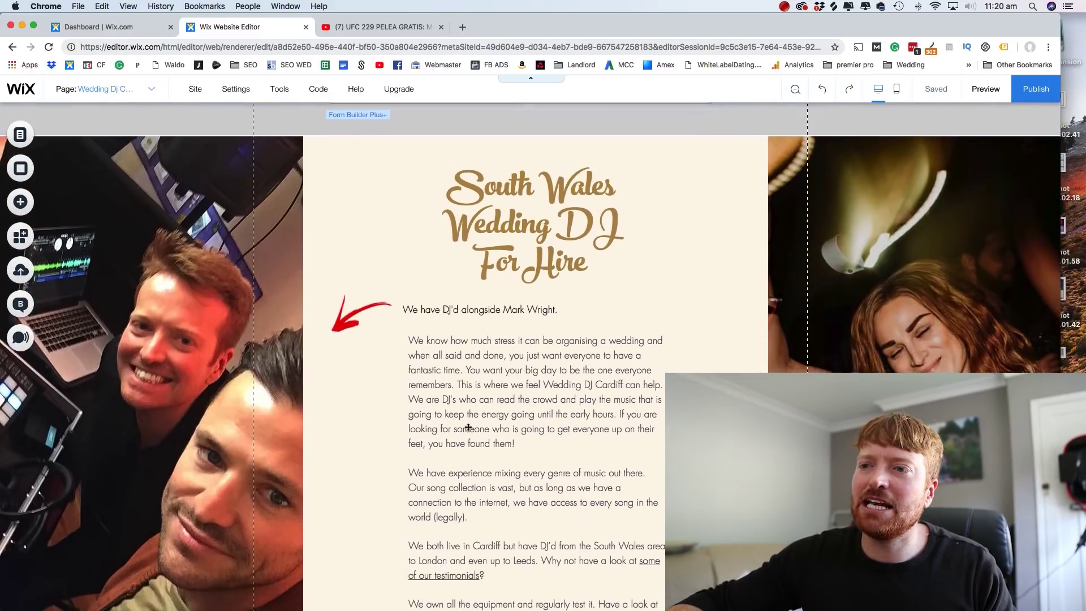
scroll(469, 427, down, 5)
scroll(468, 427, up, 9)
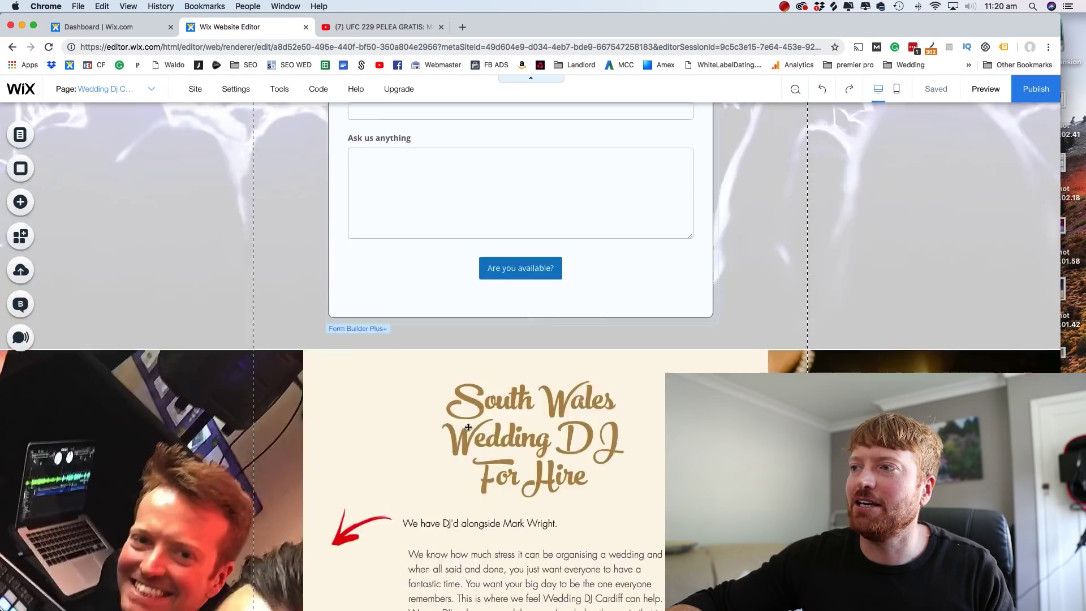
scroll(468, 427, down, 20)
scroll(468, 427, up, 11)
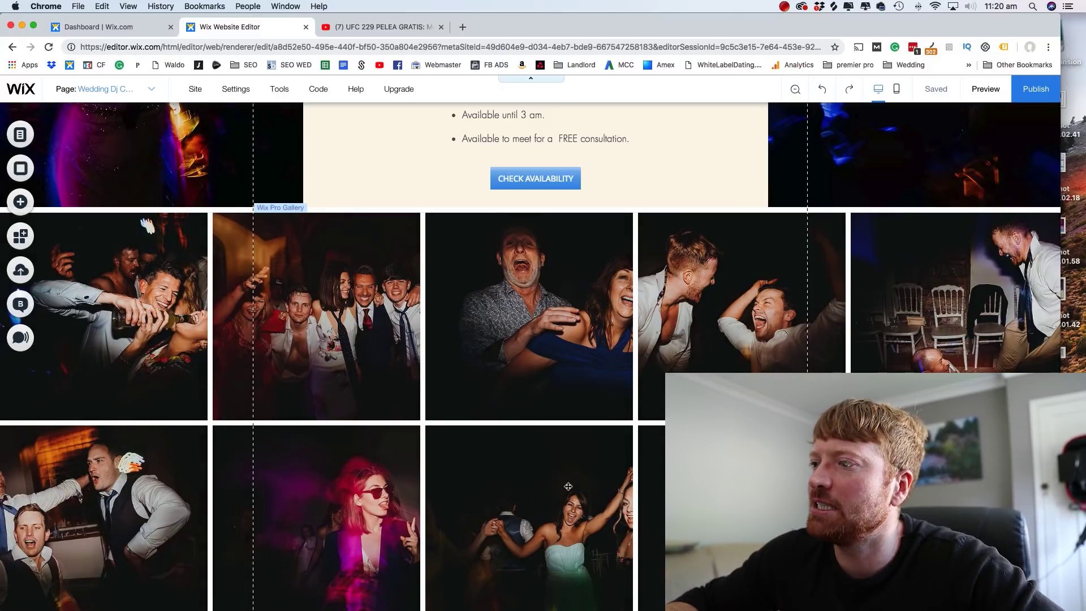
scroll(569, 487, down, 4)
scroll(569, 488, down, 4)
scroll(569, 488, up, 12)
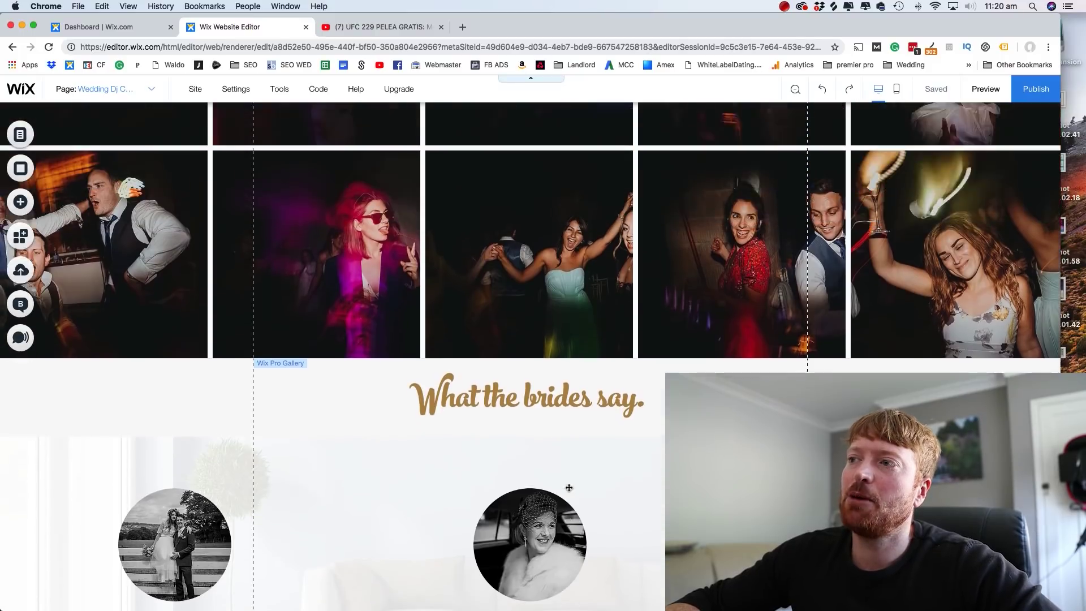
Step: Review the page from the header slideshow through the party photos and testimonials to the "Check our availability" form and back to the header
scroll(569, 488, up, 4)
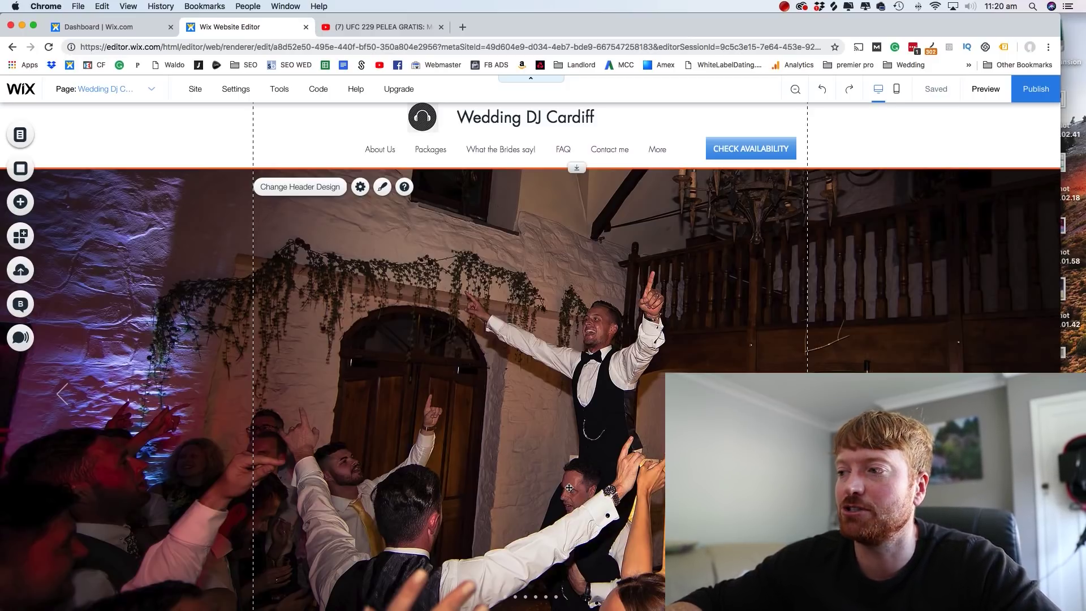
scroll(569, 487, down, 10)
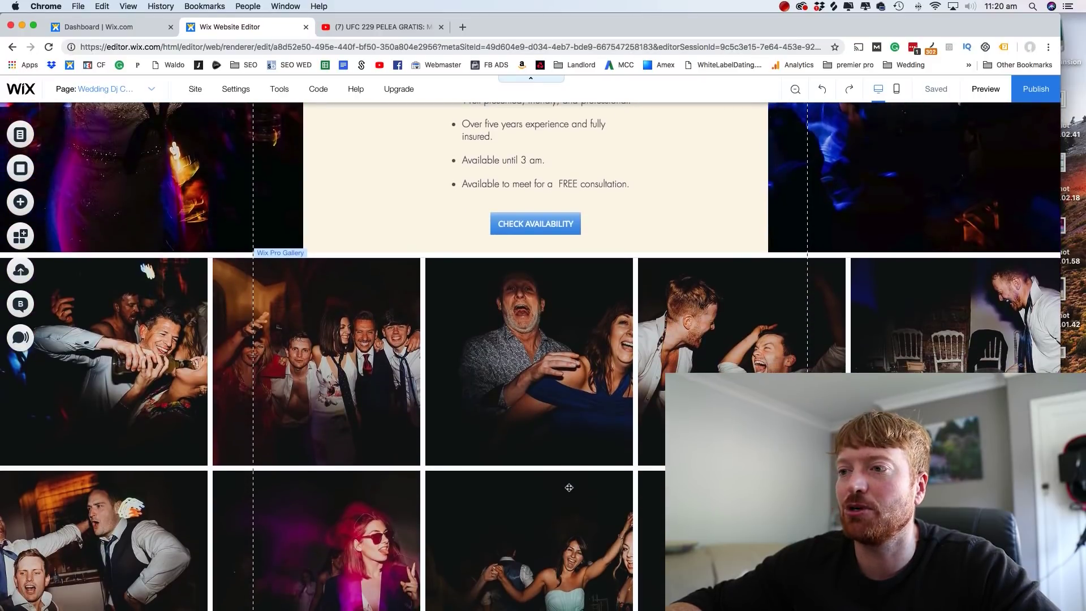
scroll(569, 487, down, 10)
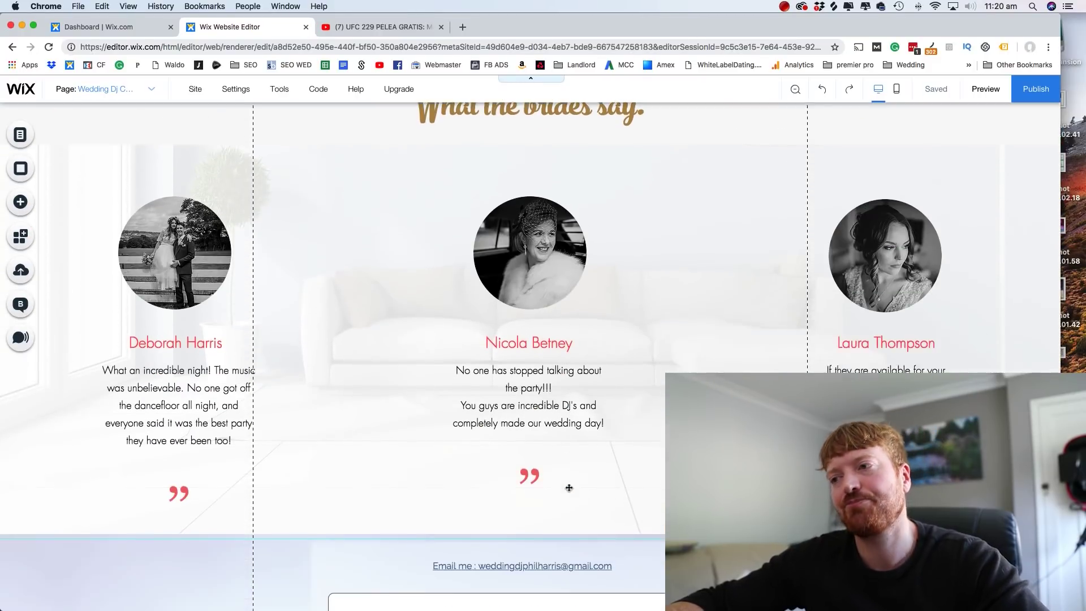
scroll(569, 488, down, 1)
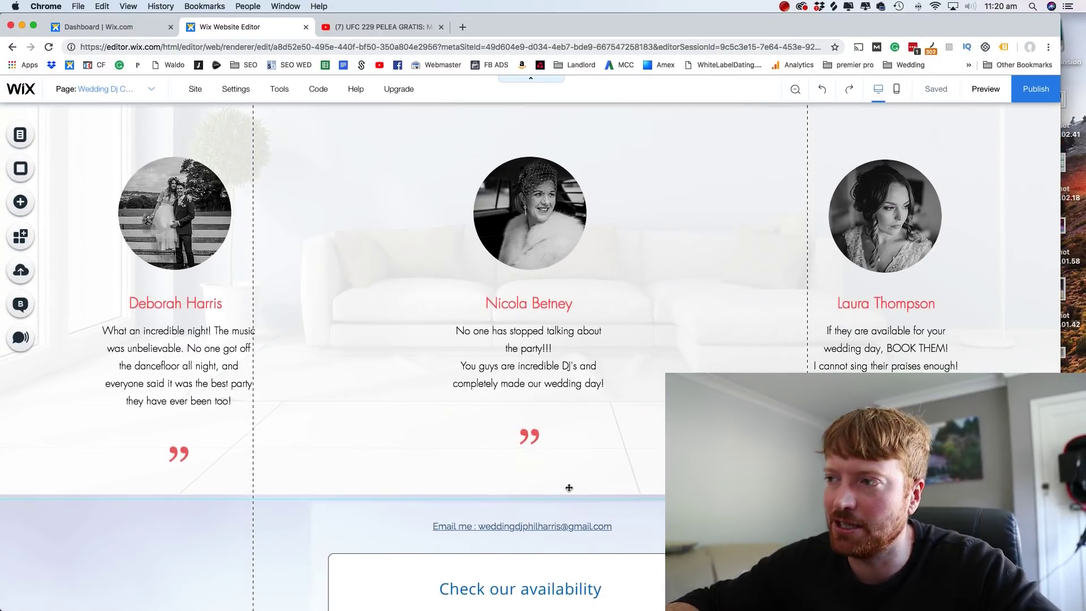
scroll(569, 488, up, 15)
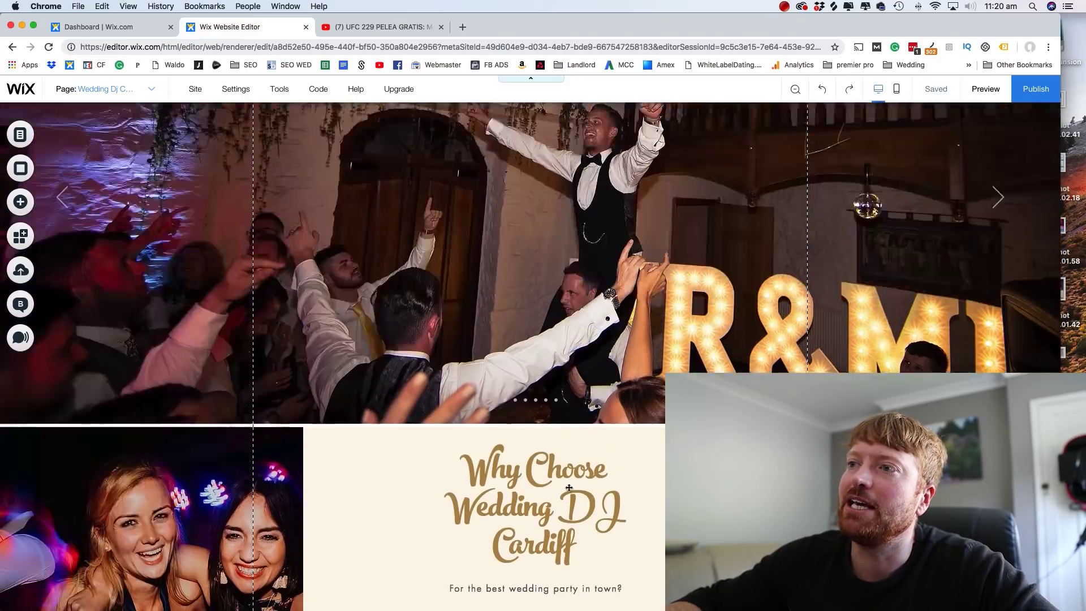
scroll(569, 488, up, 4)
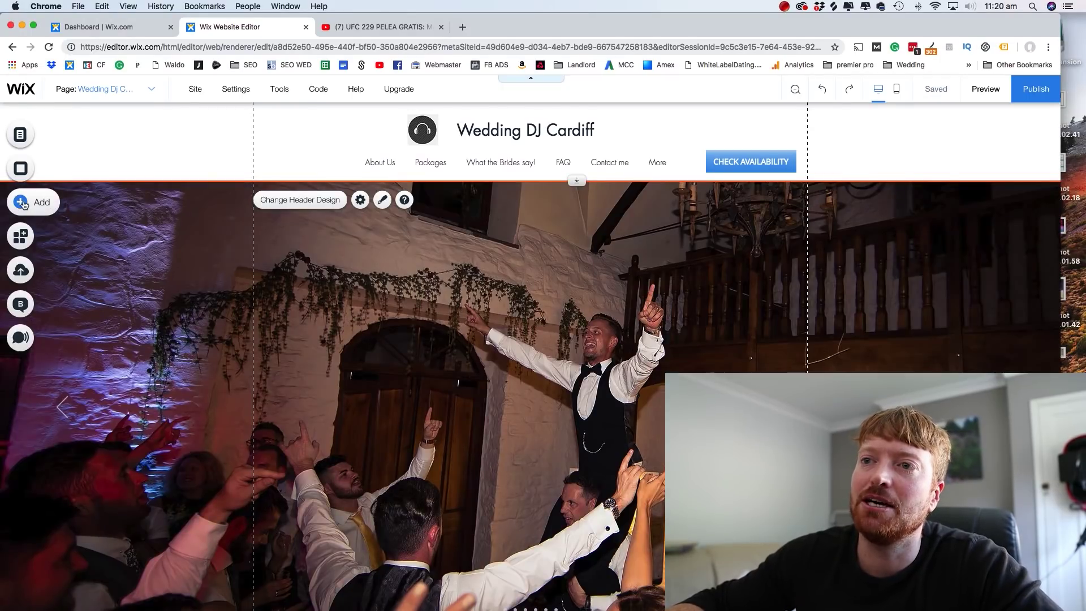
Step: Search the free Wix images for "wedding"
click(24, 204)
mouse_move(72, 157)
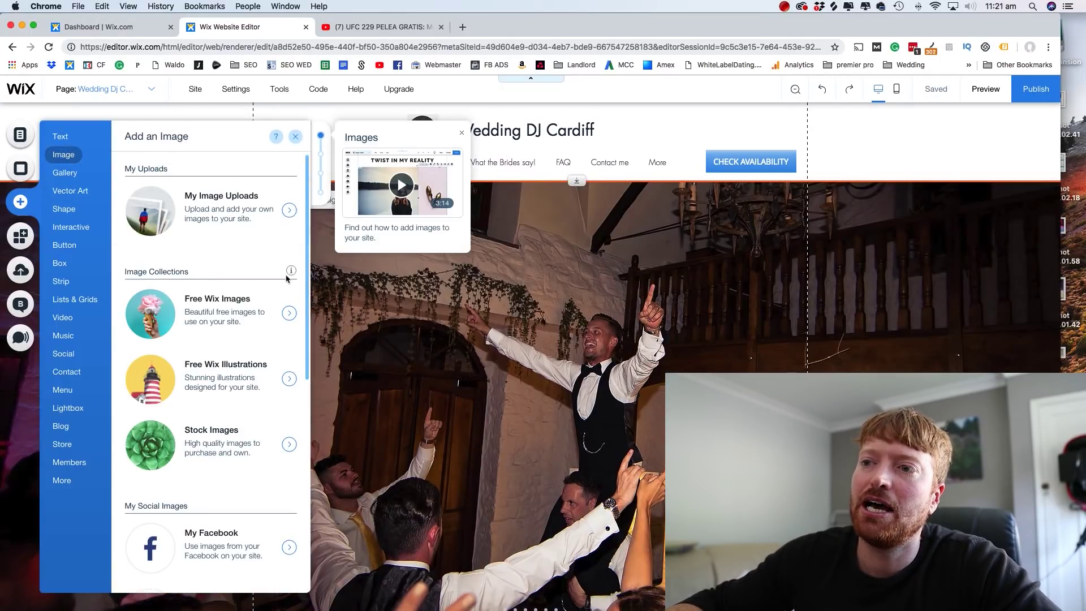
click(247, 323)
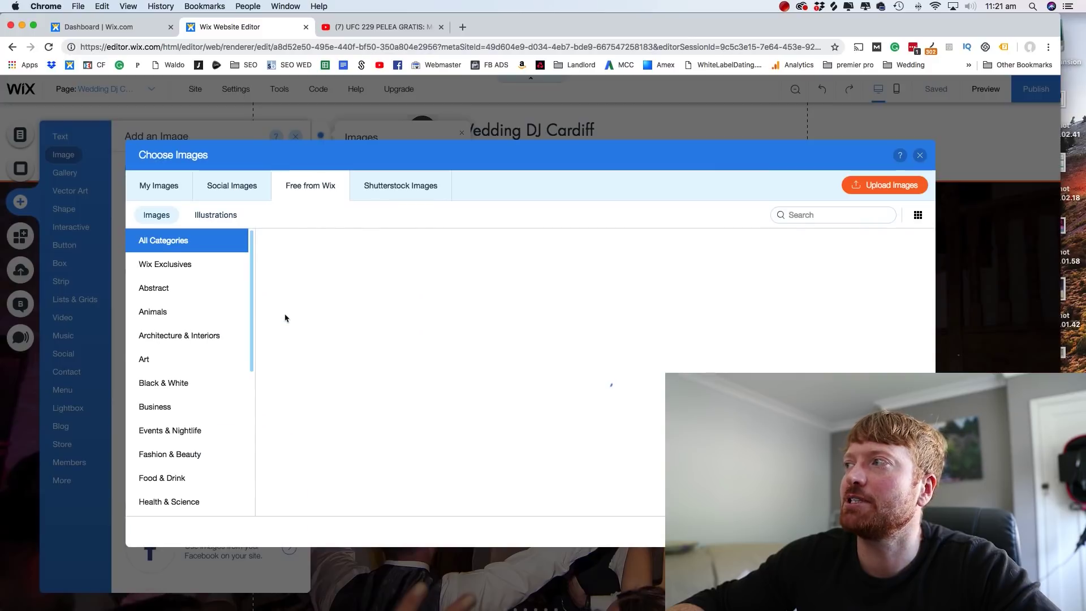
click(794, 216)
text(wedding)
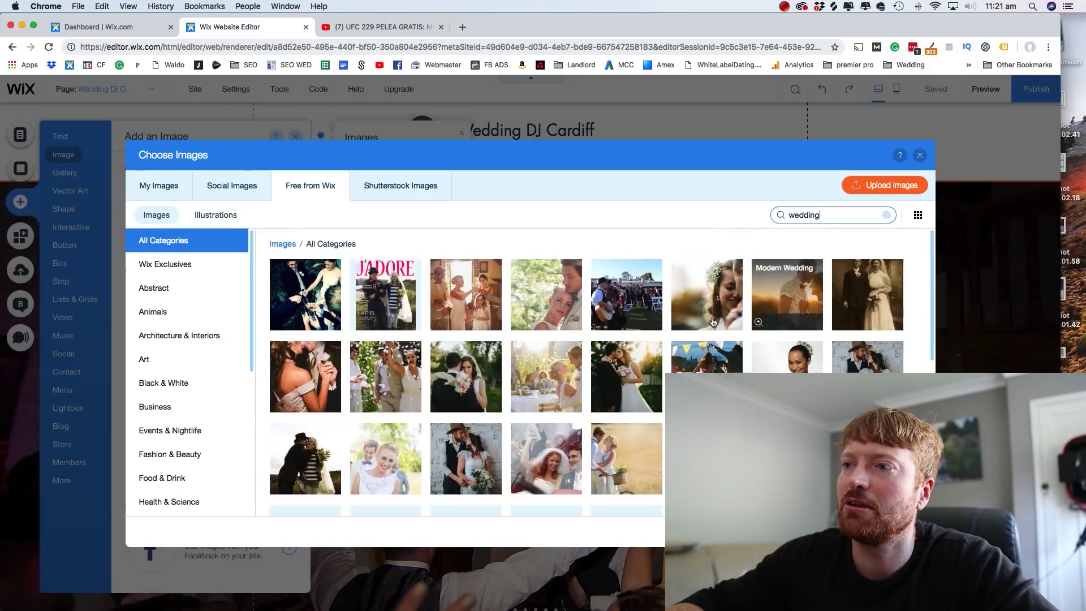
Step: Browse the free wedding images and examine the "Daytime Wedding" photo in a larger preview
scroll(571, 405, down, 3)
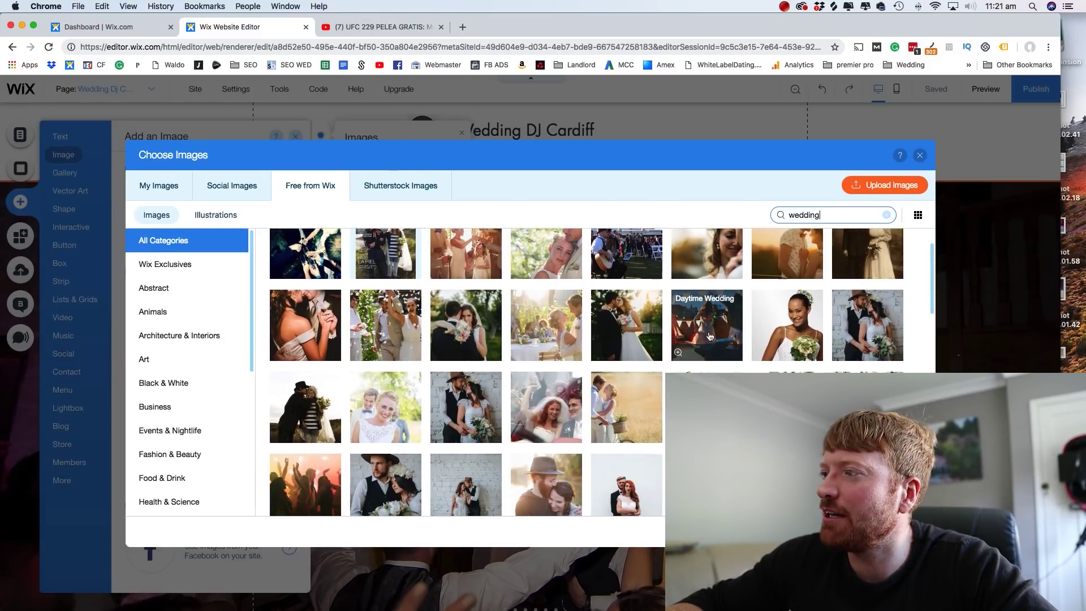
mouse_move(678, 354)
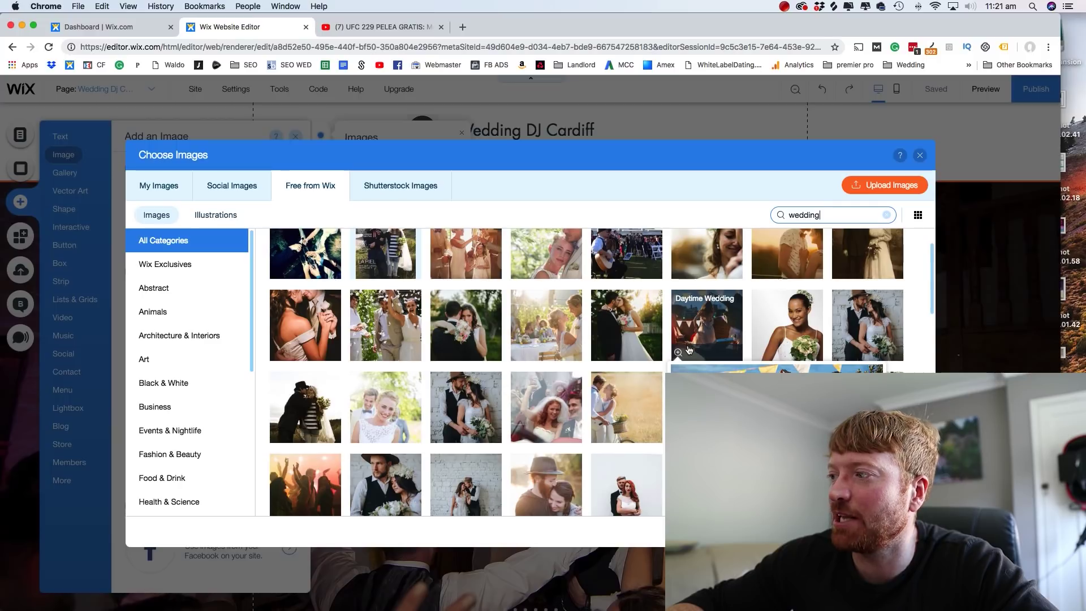
scroll(735, 359, down, 2)
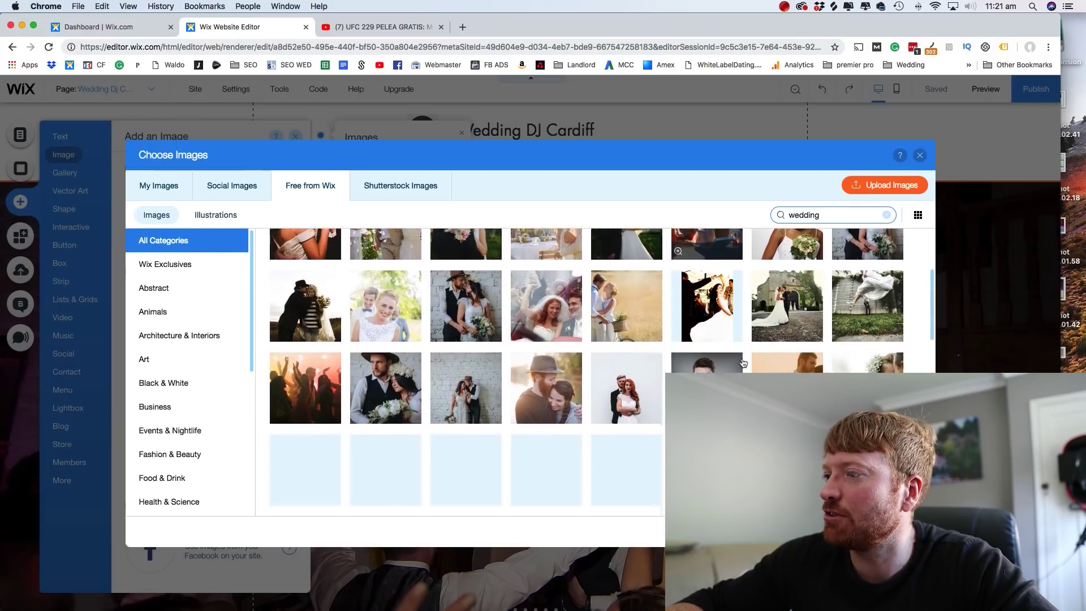
scroll(743, 363, down, 2)
scroll(743, 362, down, 2)
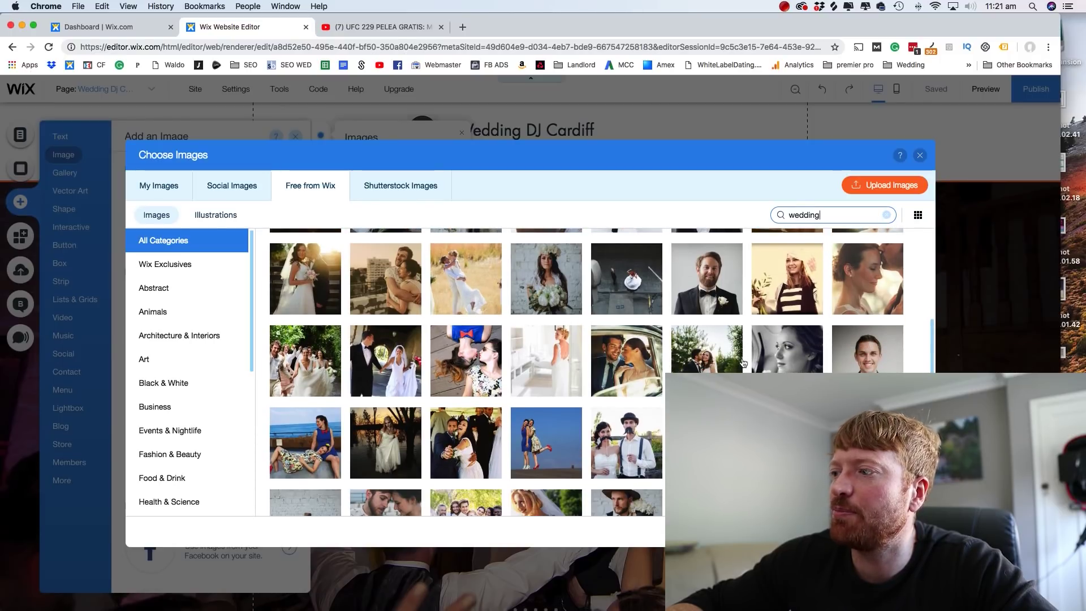
scroll(650, 396, down, 2)
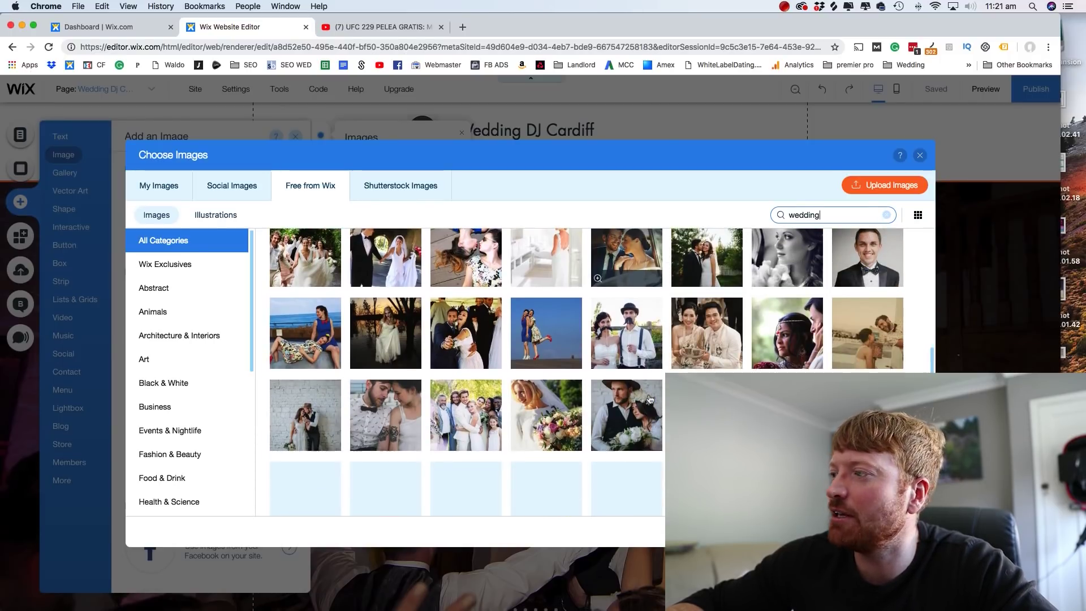
scroll(650, 399, down, 2)
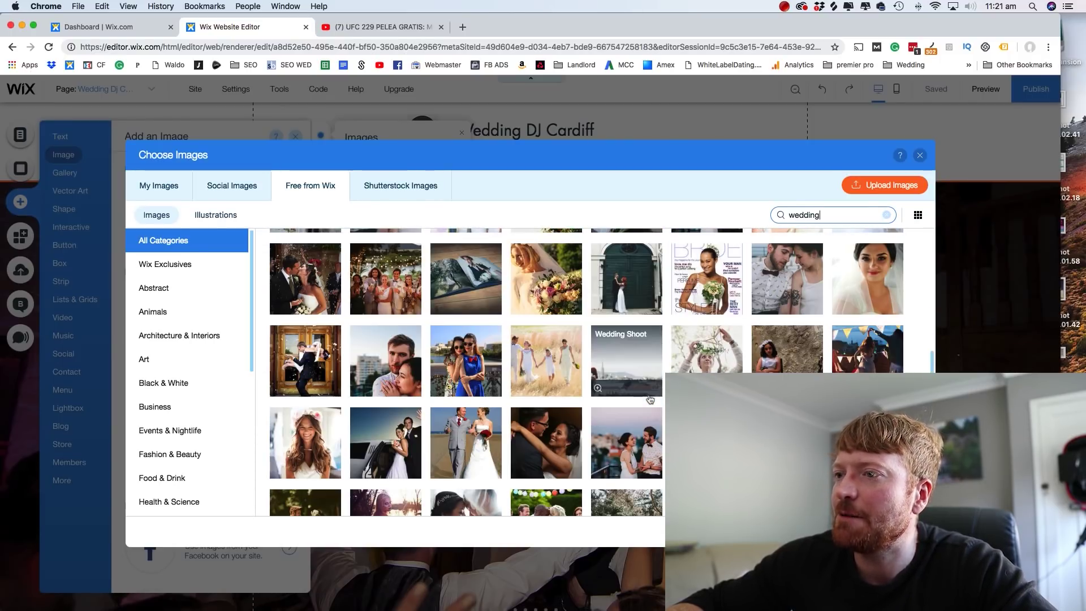
scroll(651, 399, down, 1)
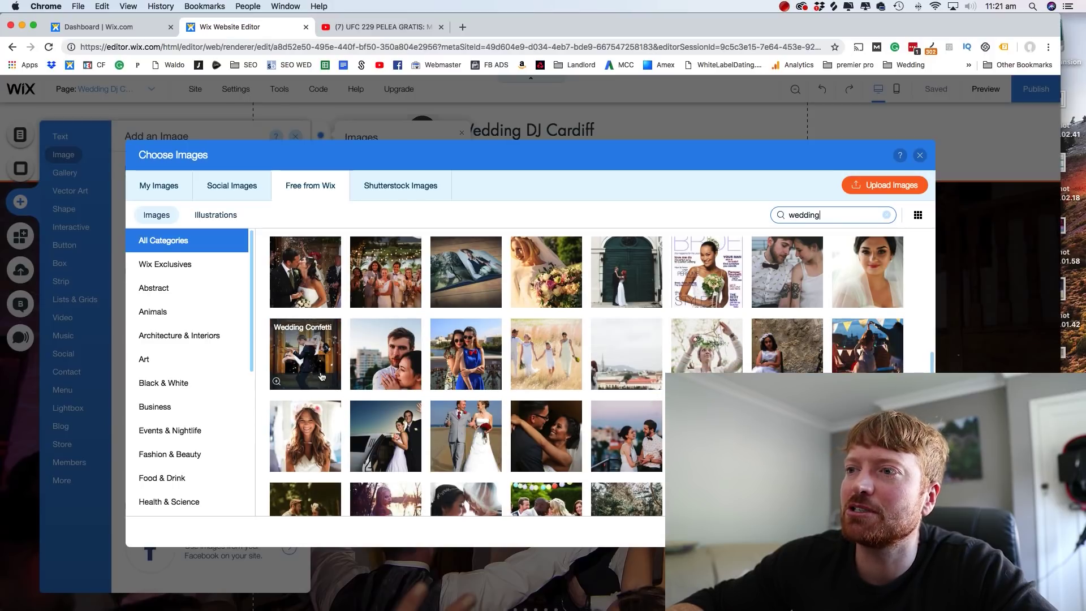
scroll(306, 286, down, 3)
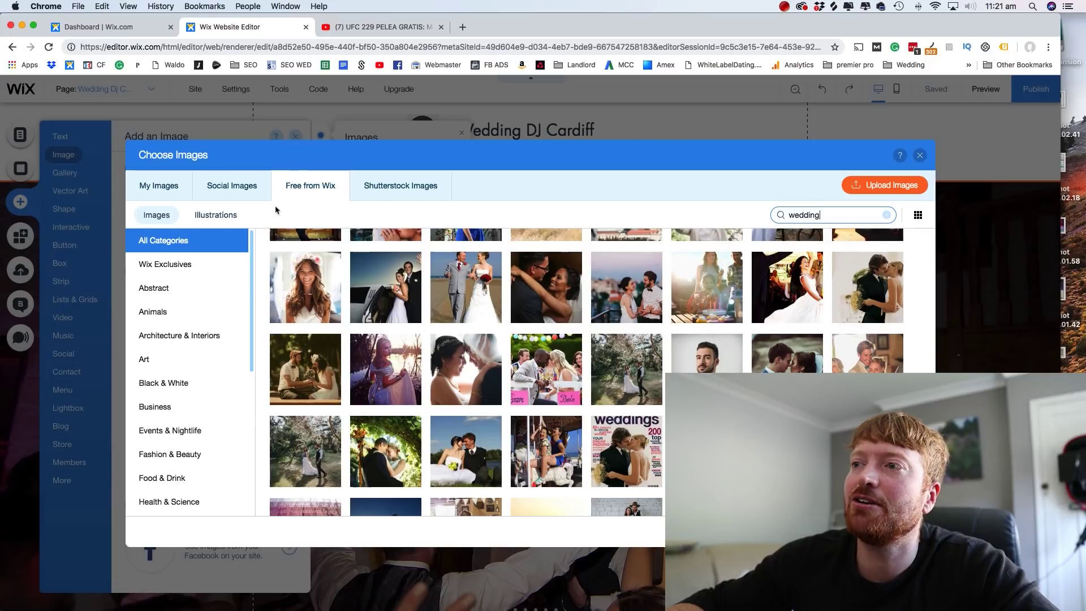
Step: Look through the paid Shutterstock wedding images and their prices, and leave the image chooser without adding any
click(391, 193)
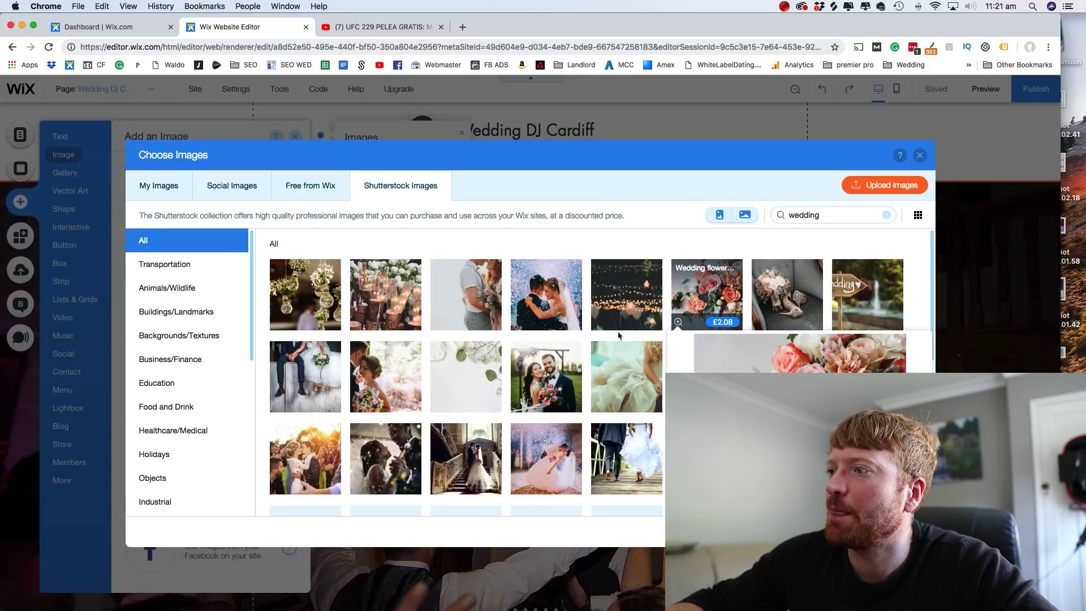
mouse_move(518, 323)
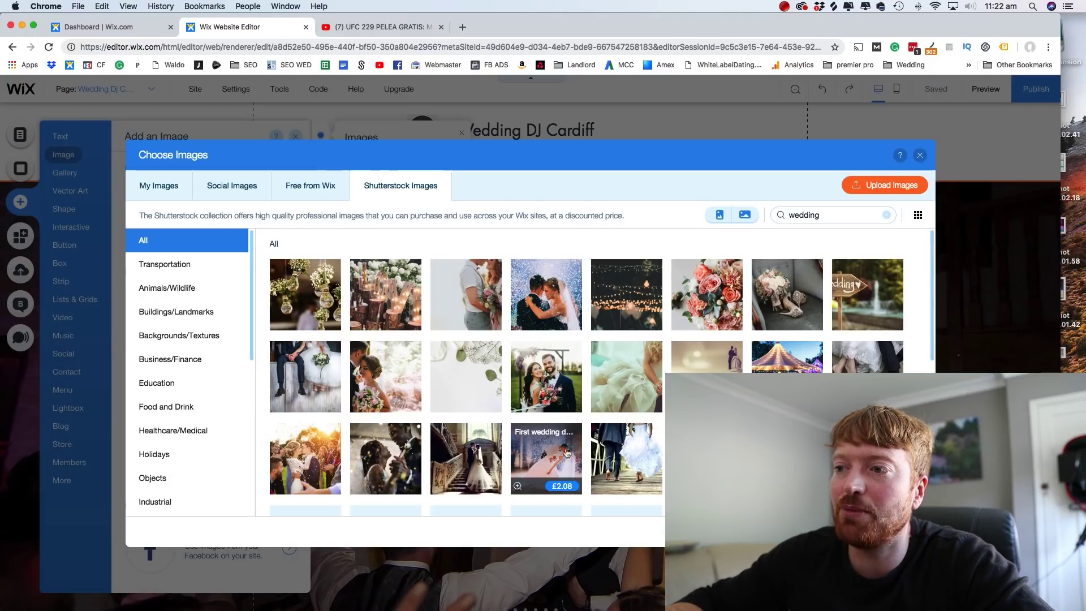
scroll(554, 458, down, 3)
scroll(553, 458, down, 1)
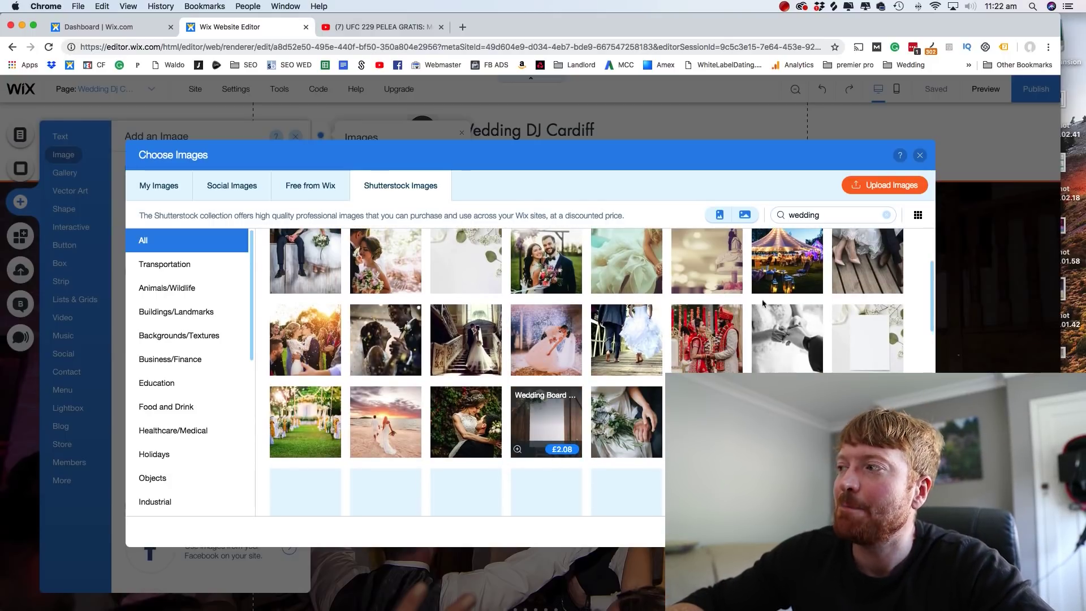
click(920, 156)
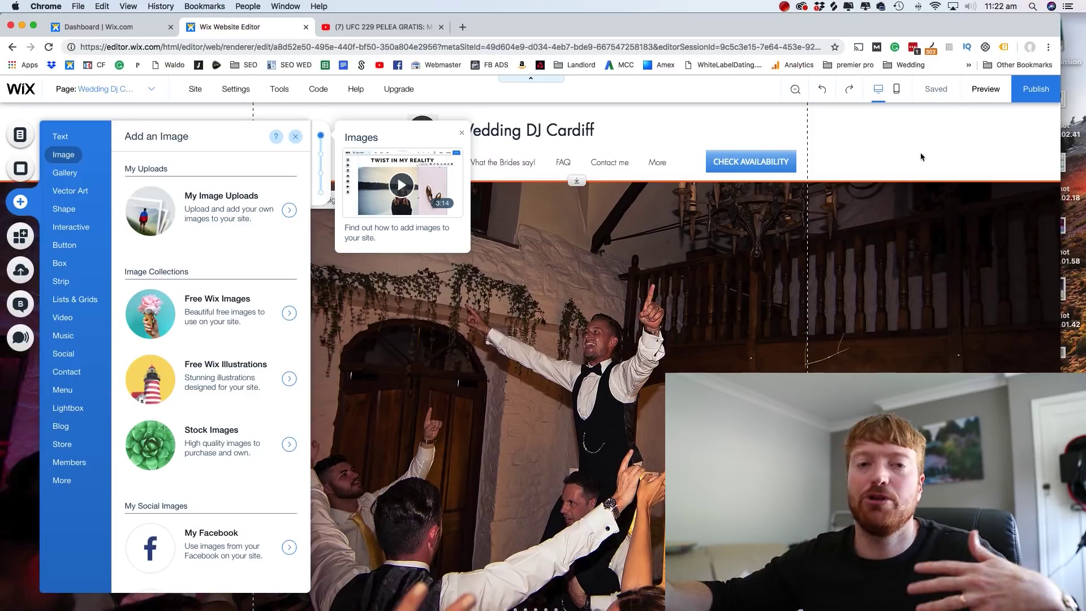
click(901, 169)
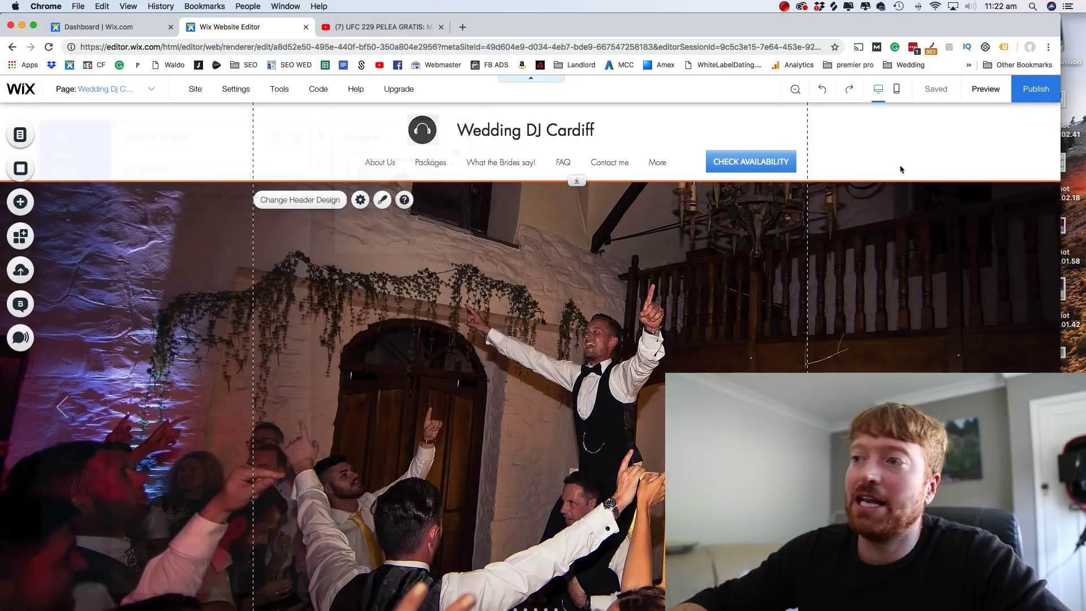
Step: Review the page below the header slideshow, down past the testimonials to the questions in the "Check our availability" form
scroll(901, 169, down, 15)
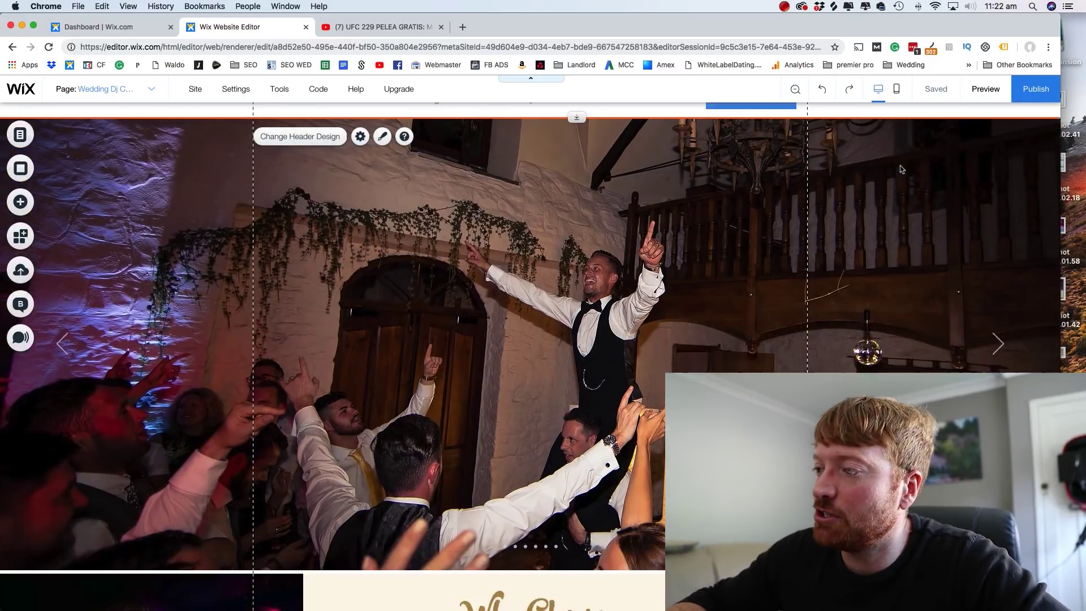
scroll(902, 169, down, 10)
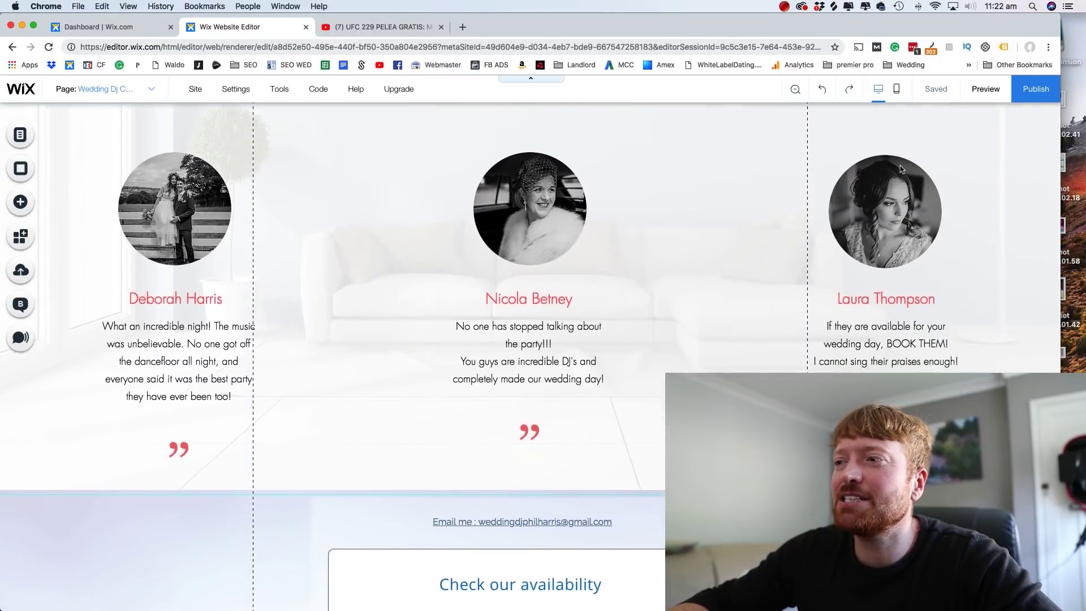
scroll(901, 169, up, 2)
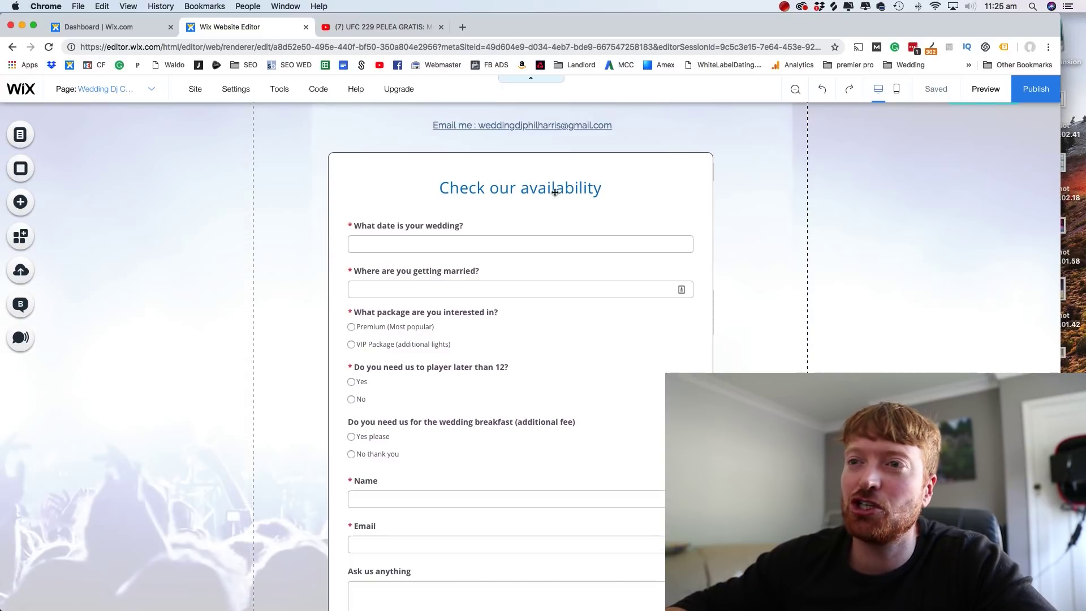
Step: Try out a ready-made contact form with name, email and message fields, placed over the right side of the "Check our availability" form
click(24, 204)
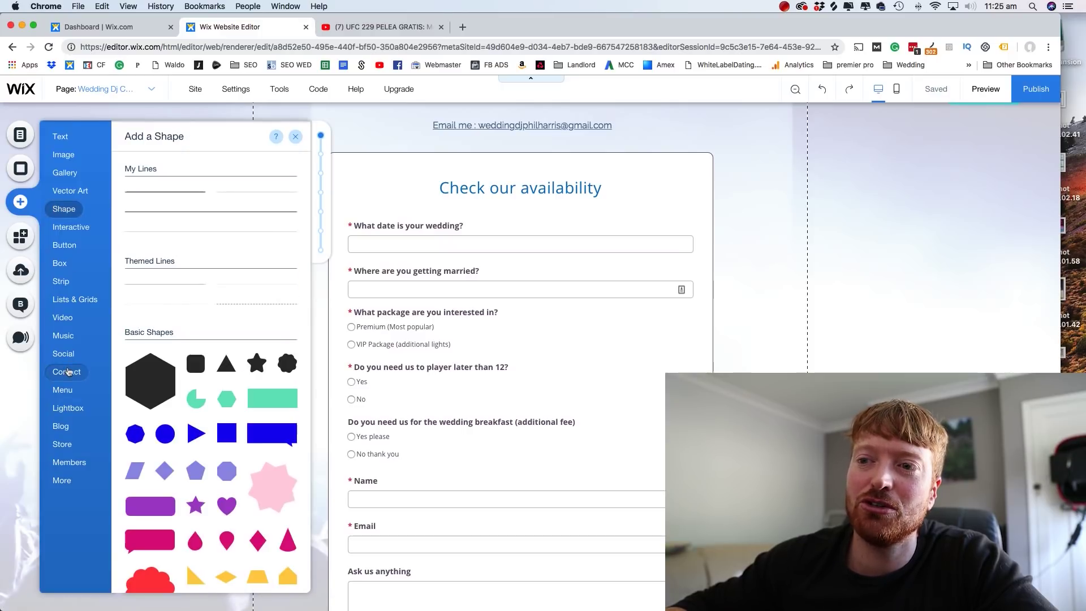
click(66, 372)
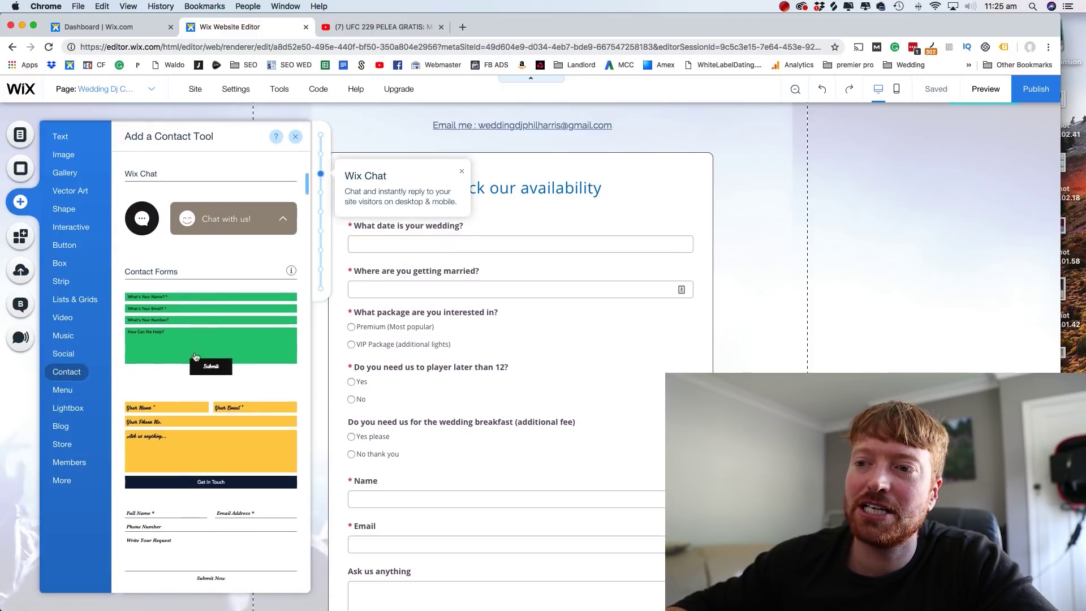
scroll(196, 357, down, 7)
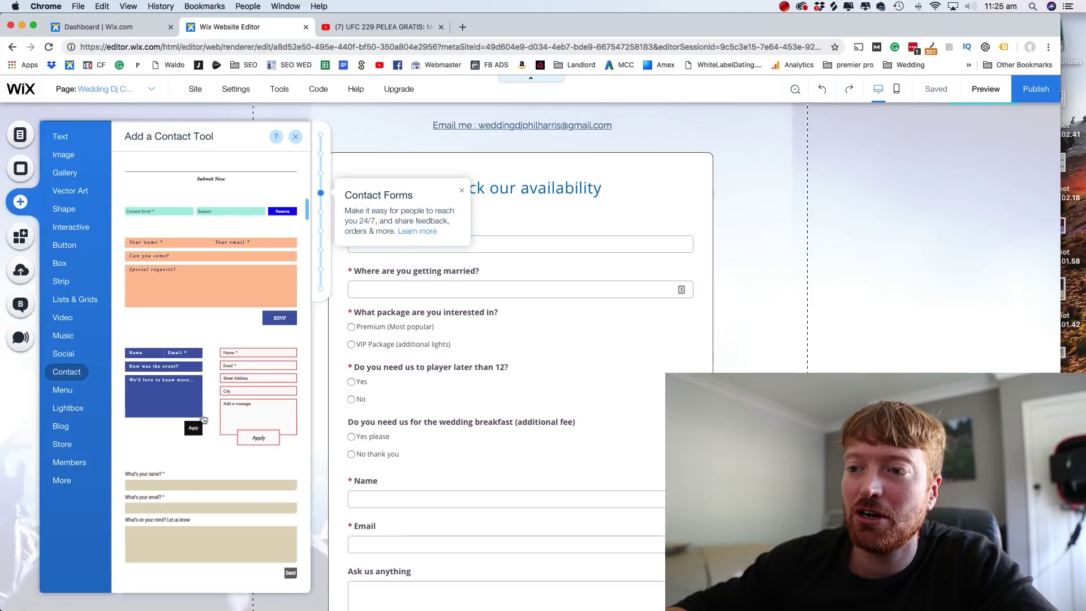
drag(191, 486, 747, 268)
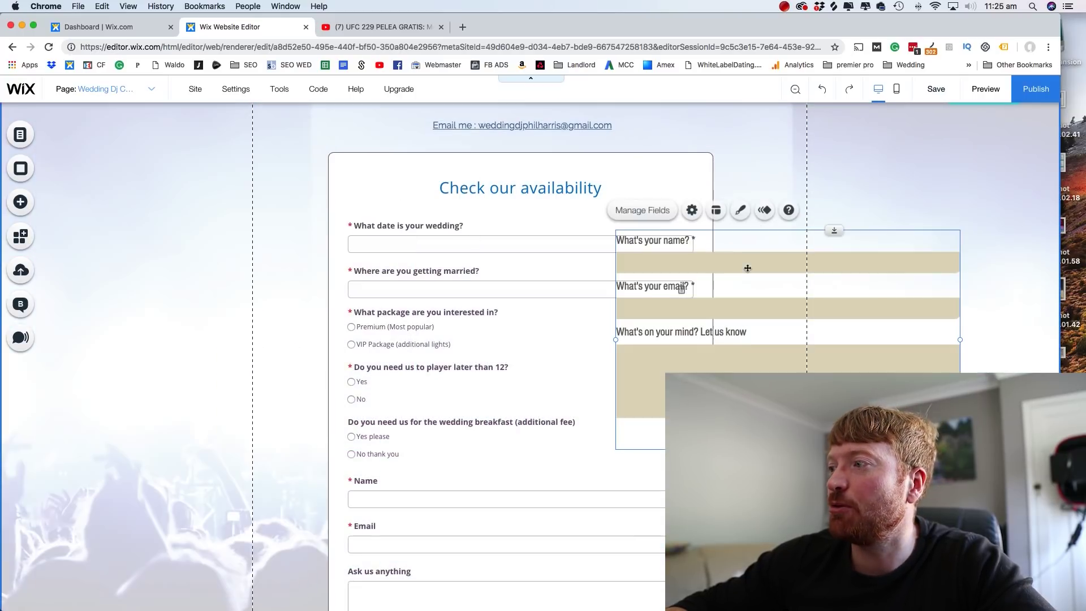
Step: Look over the trial contact form's manageable fields and remove the form from the page
click(666, 212)
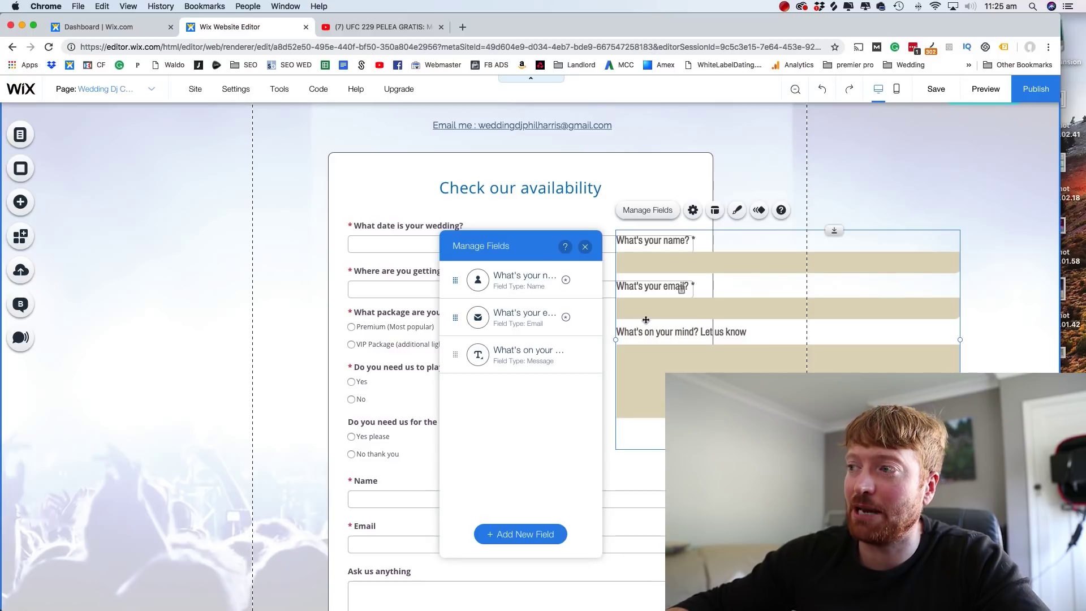
click(688, 258)
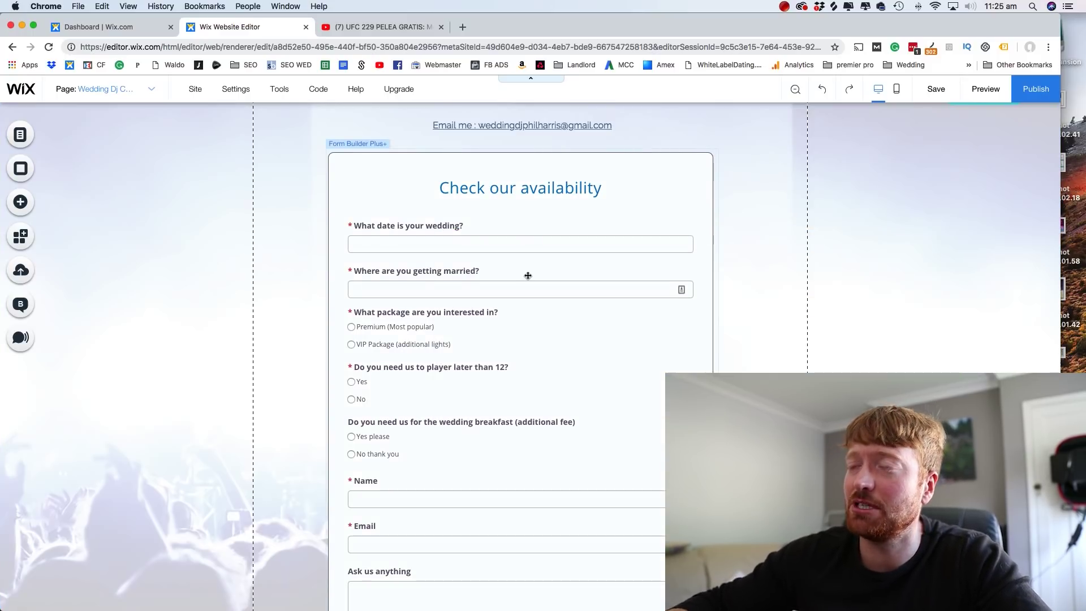
scroll(526, 274, up, 10)
scroll(527, 276, up, 10)
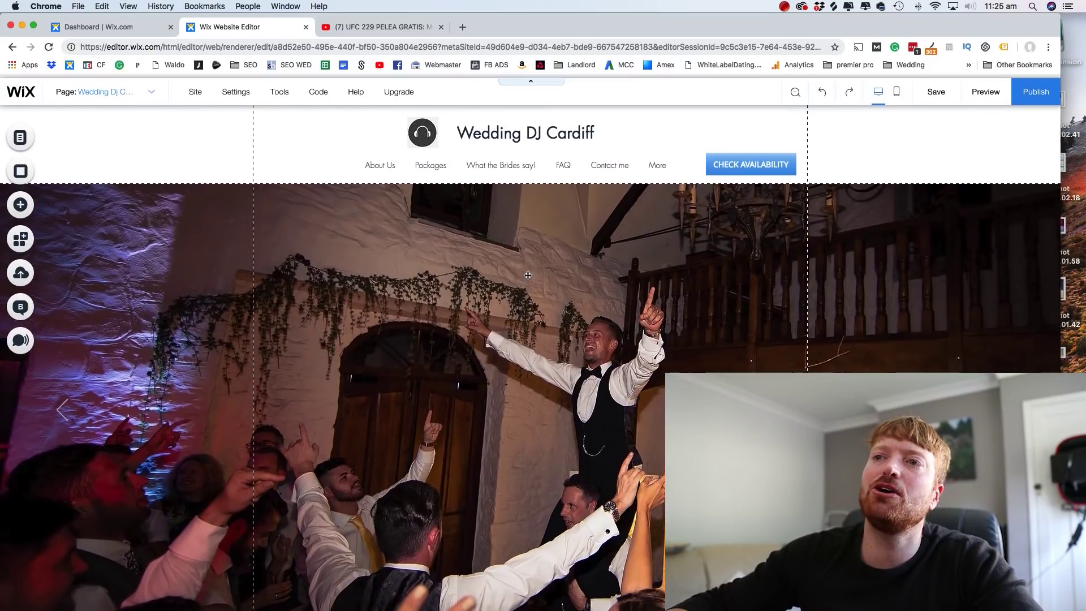